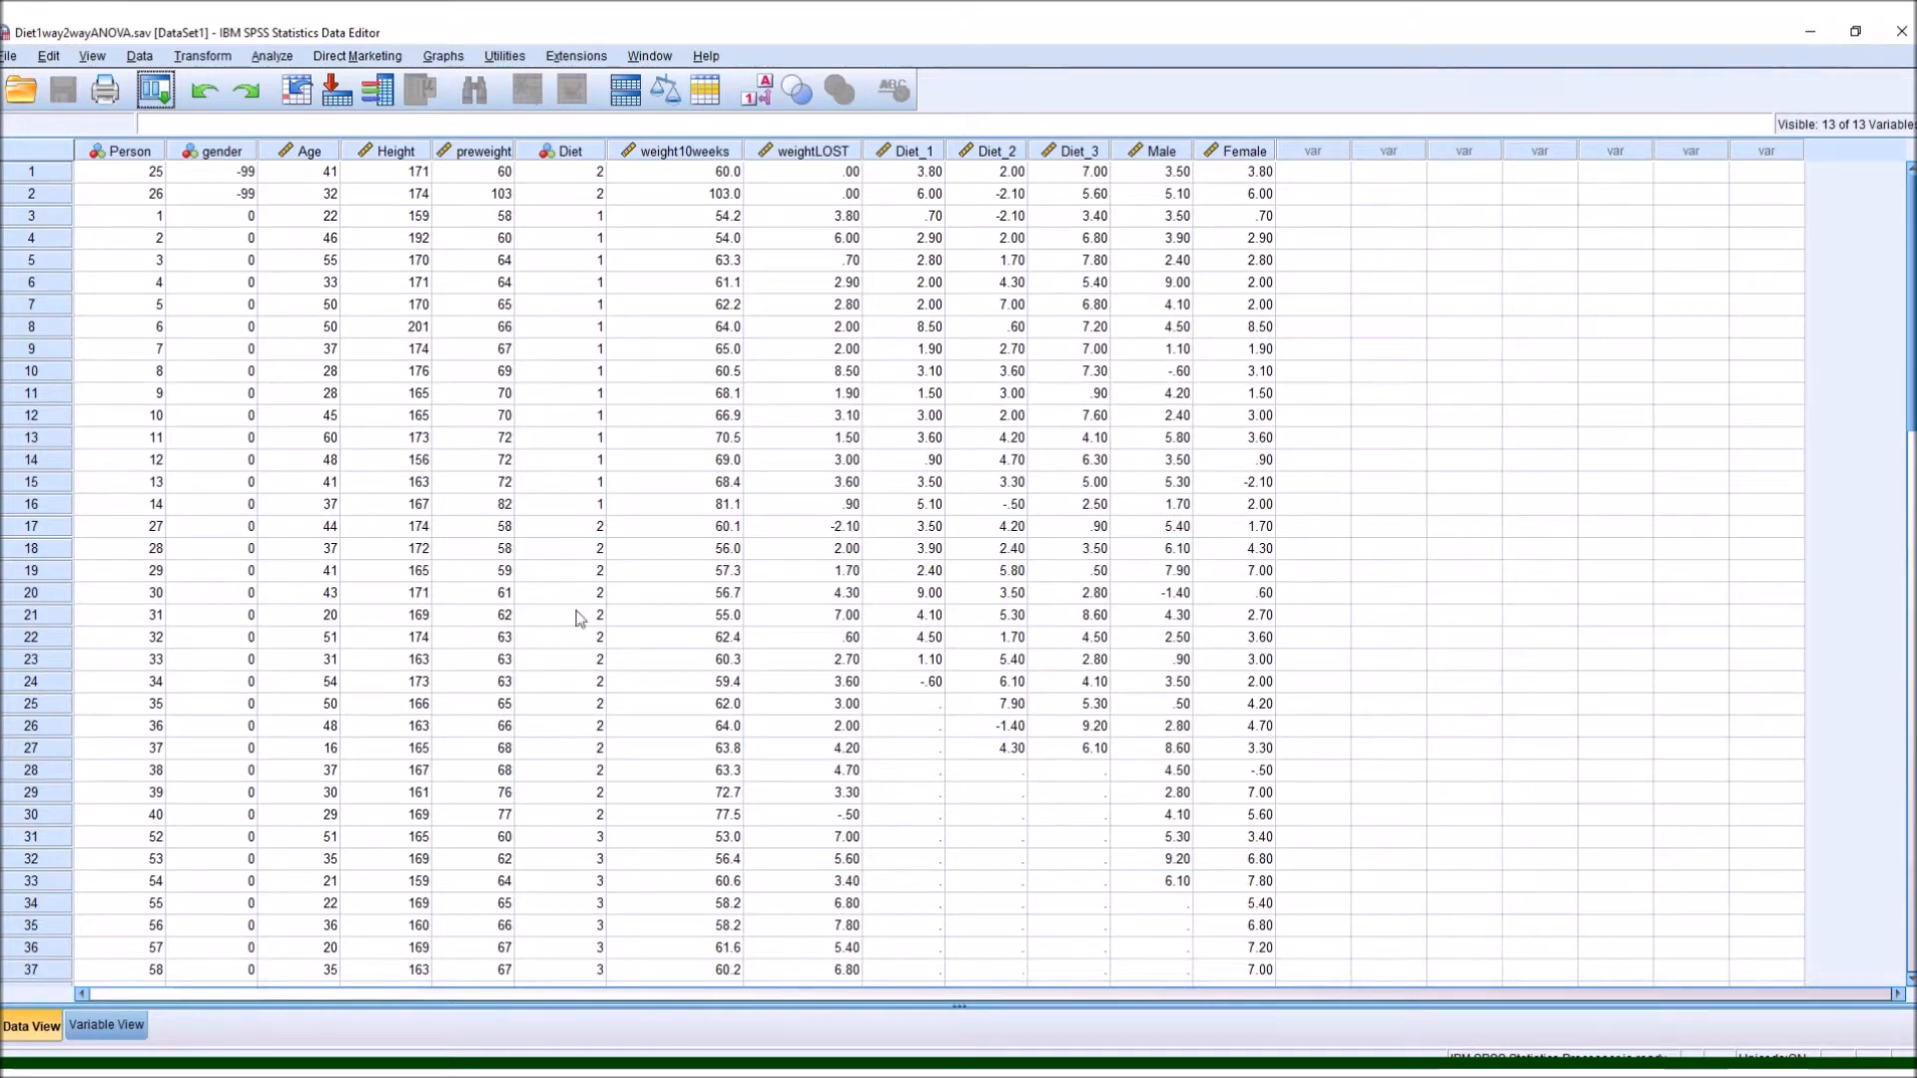
Set up a General Linear Model Univariate analysis with Weight lost (kg) as dependent variable and Diet as fixed factor.
left_click(273, 57)
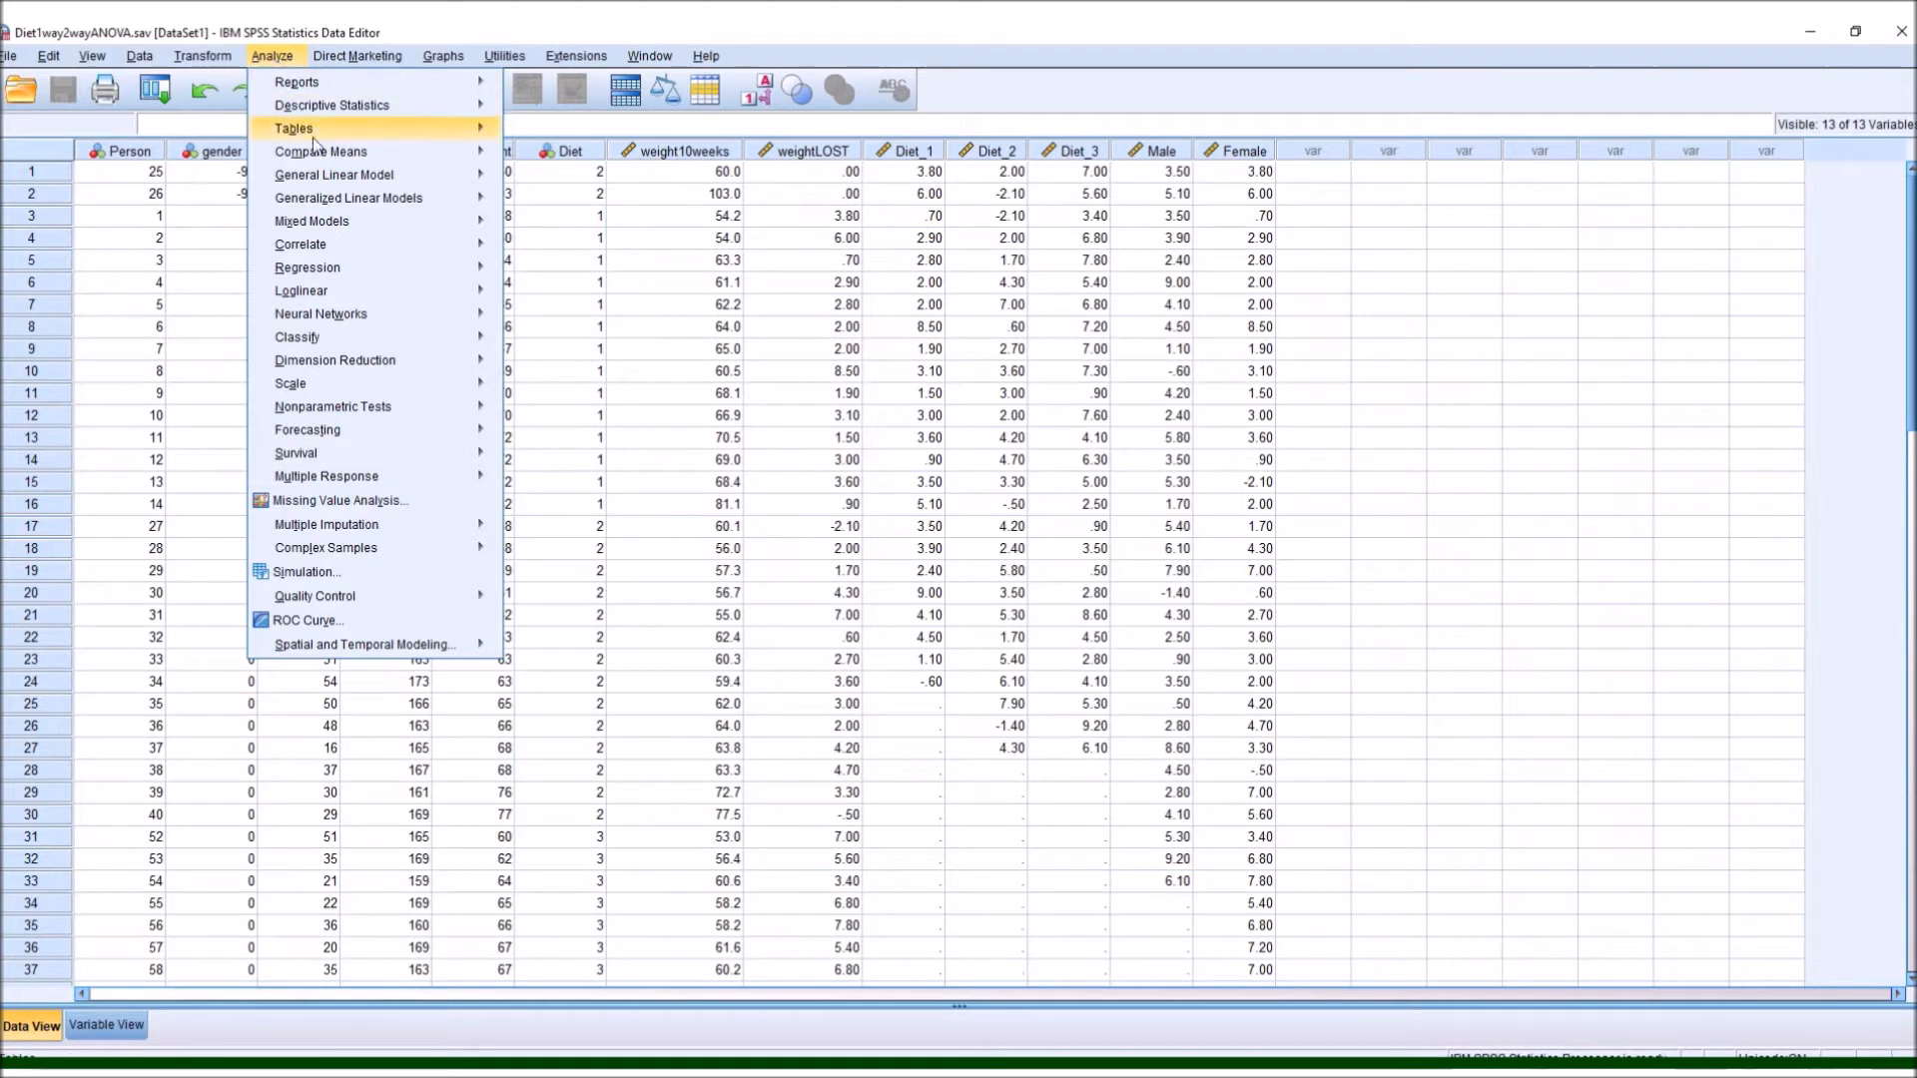
mouse_move(319, 152)
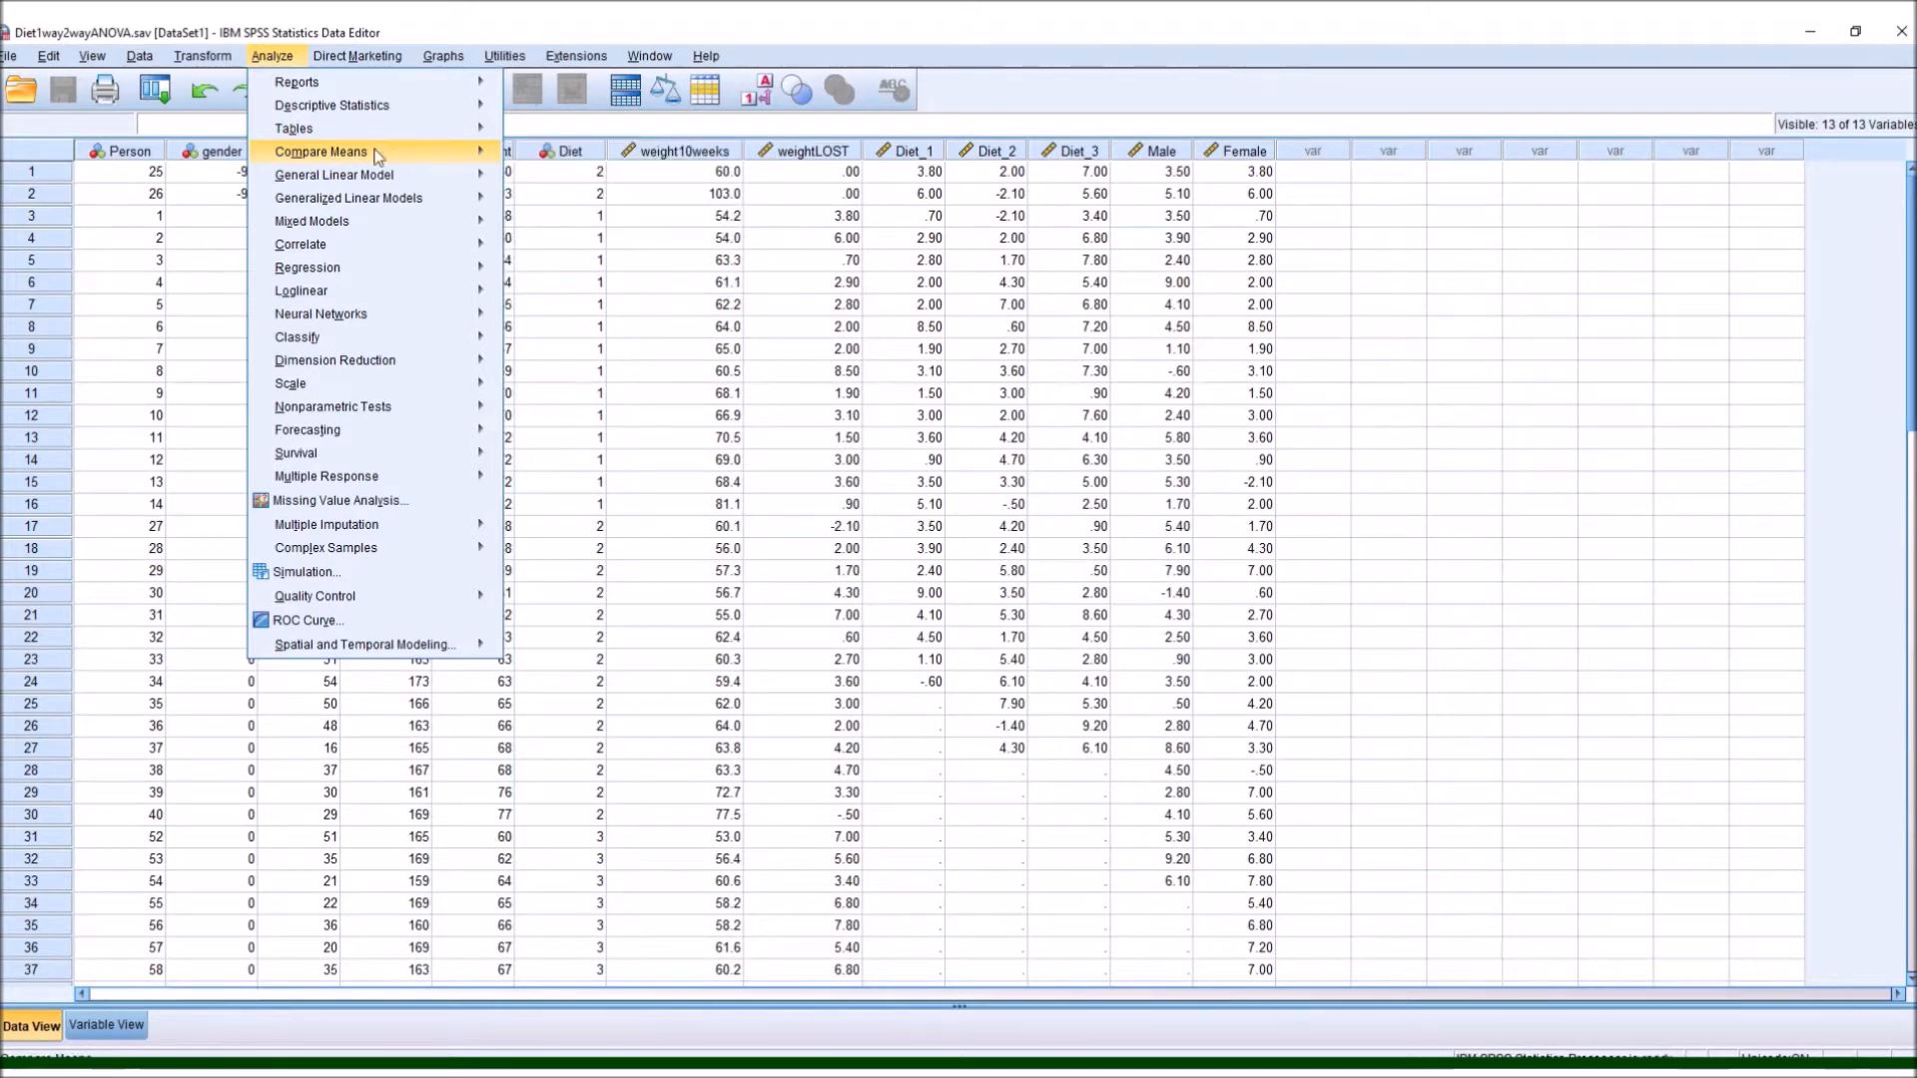
mouse_move(371, 184)
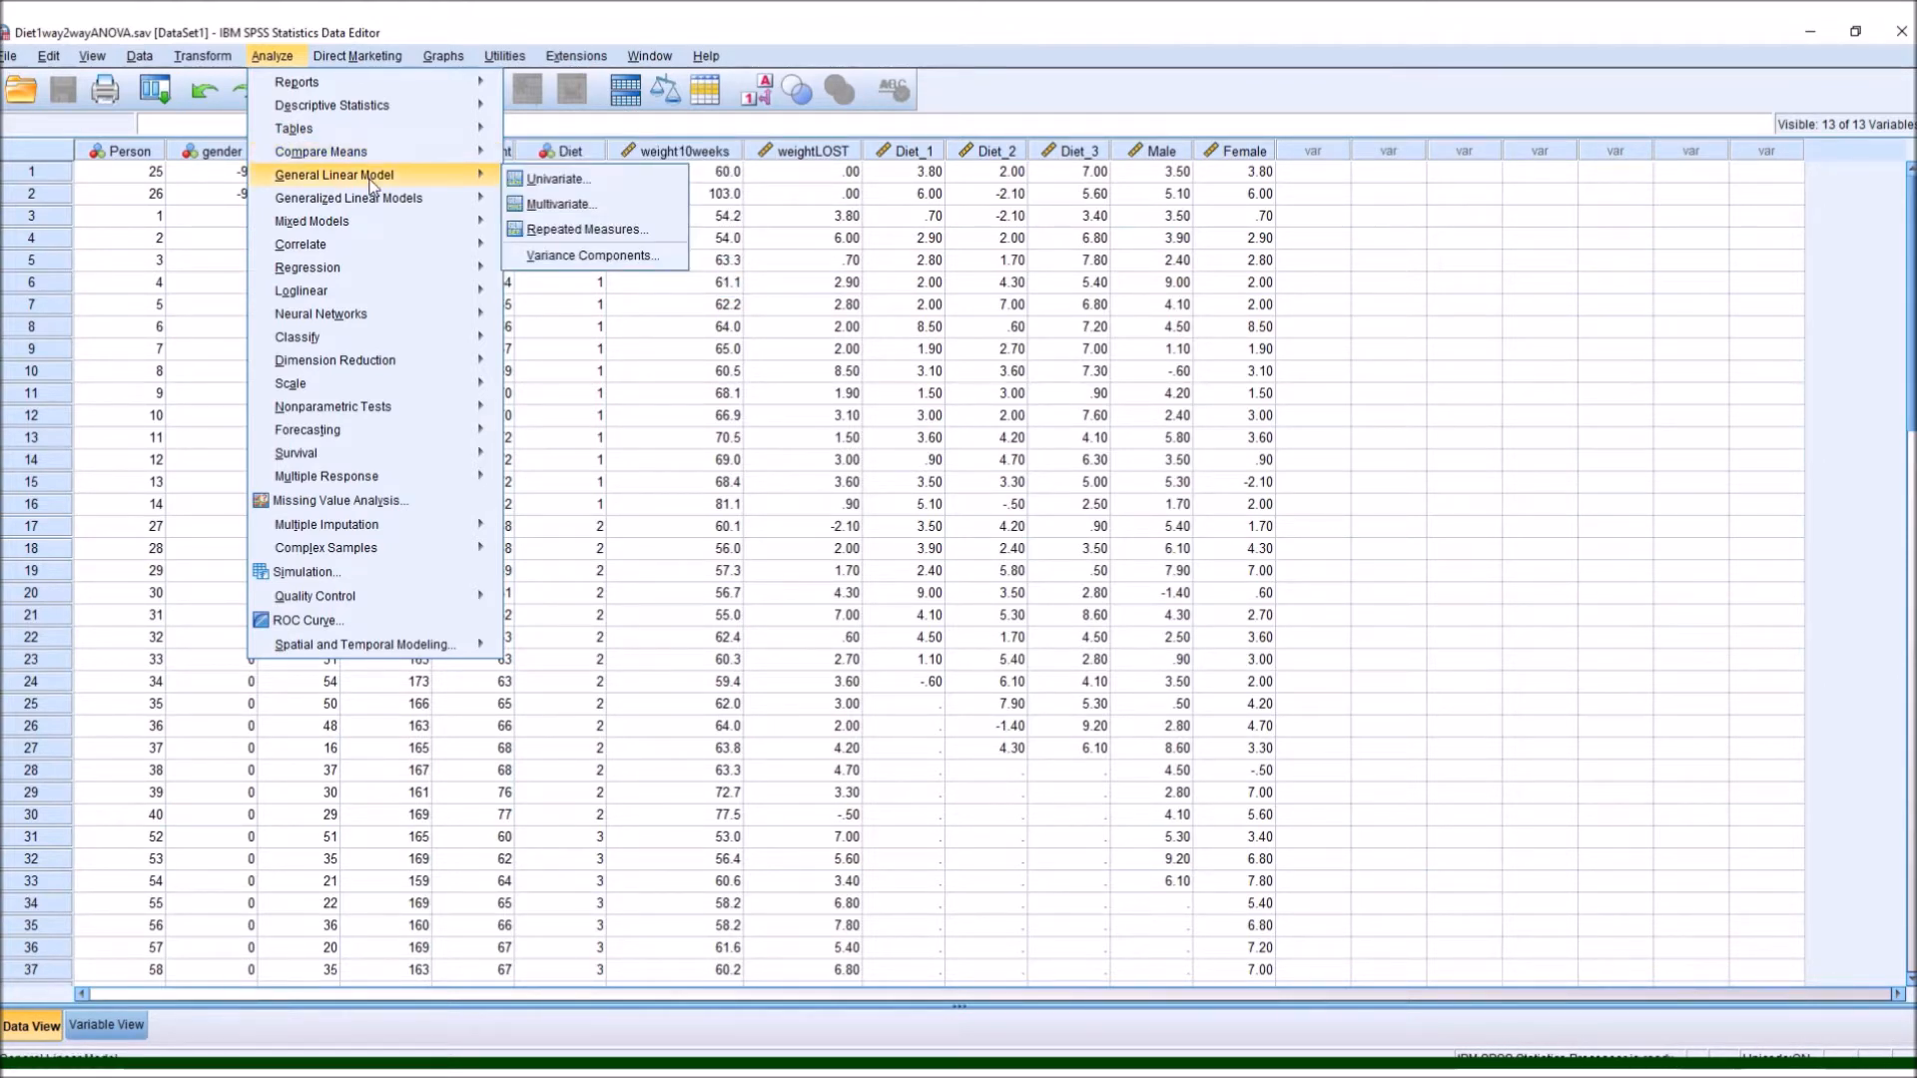
left_click(555, 180)
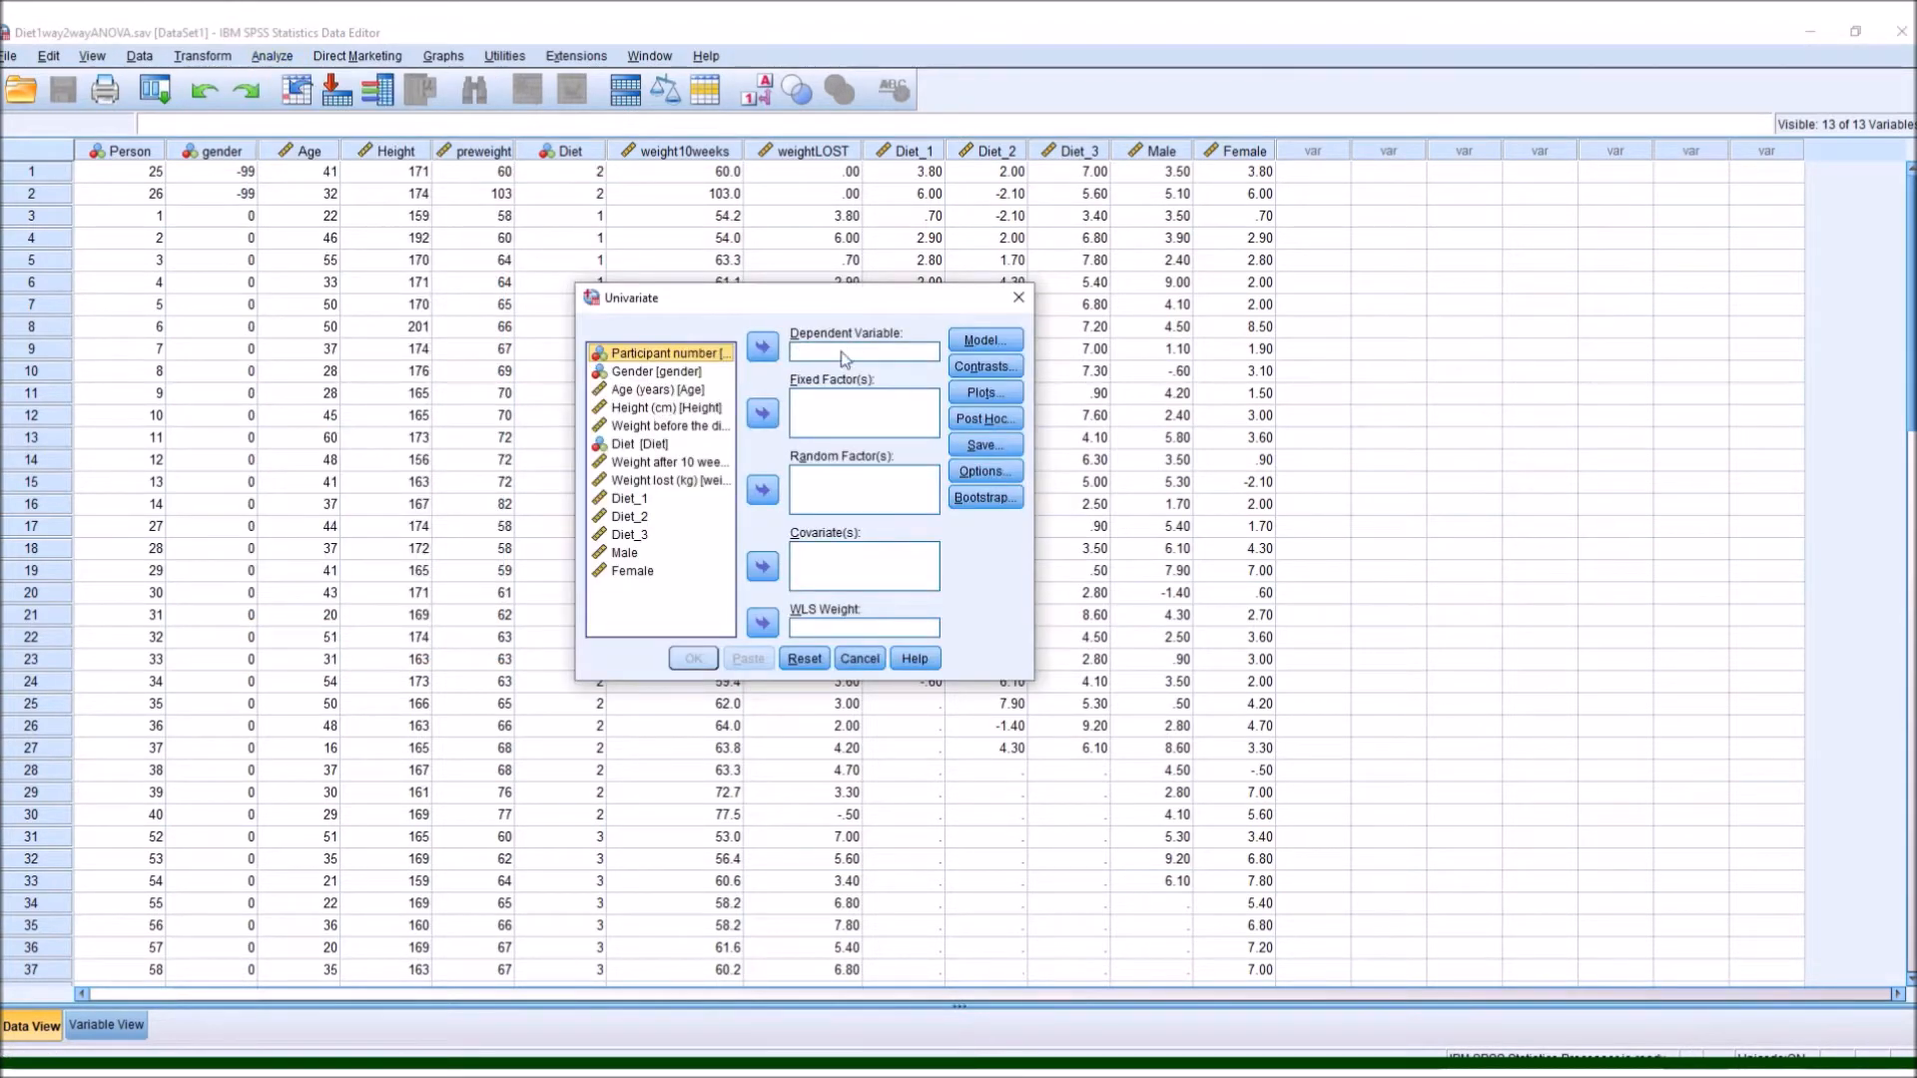
left_click(704, 479)
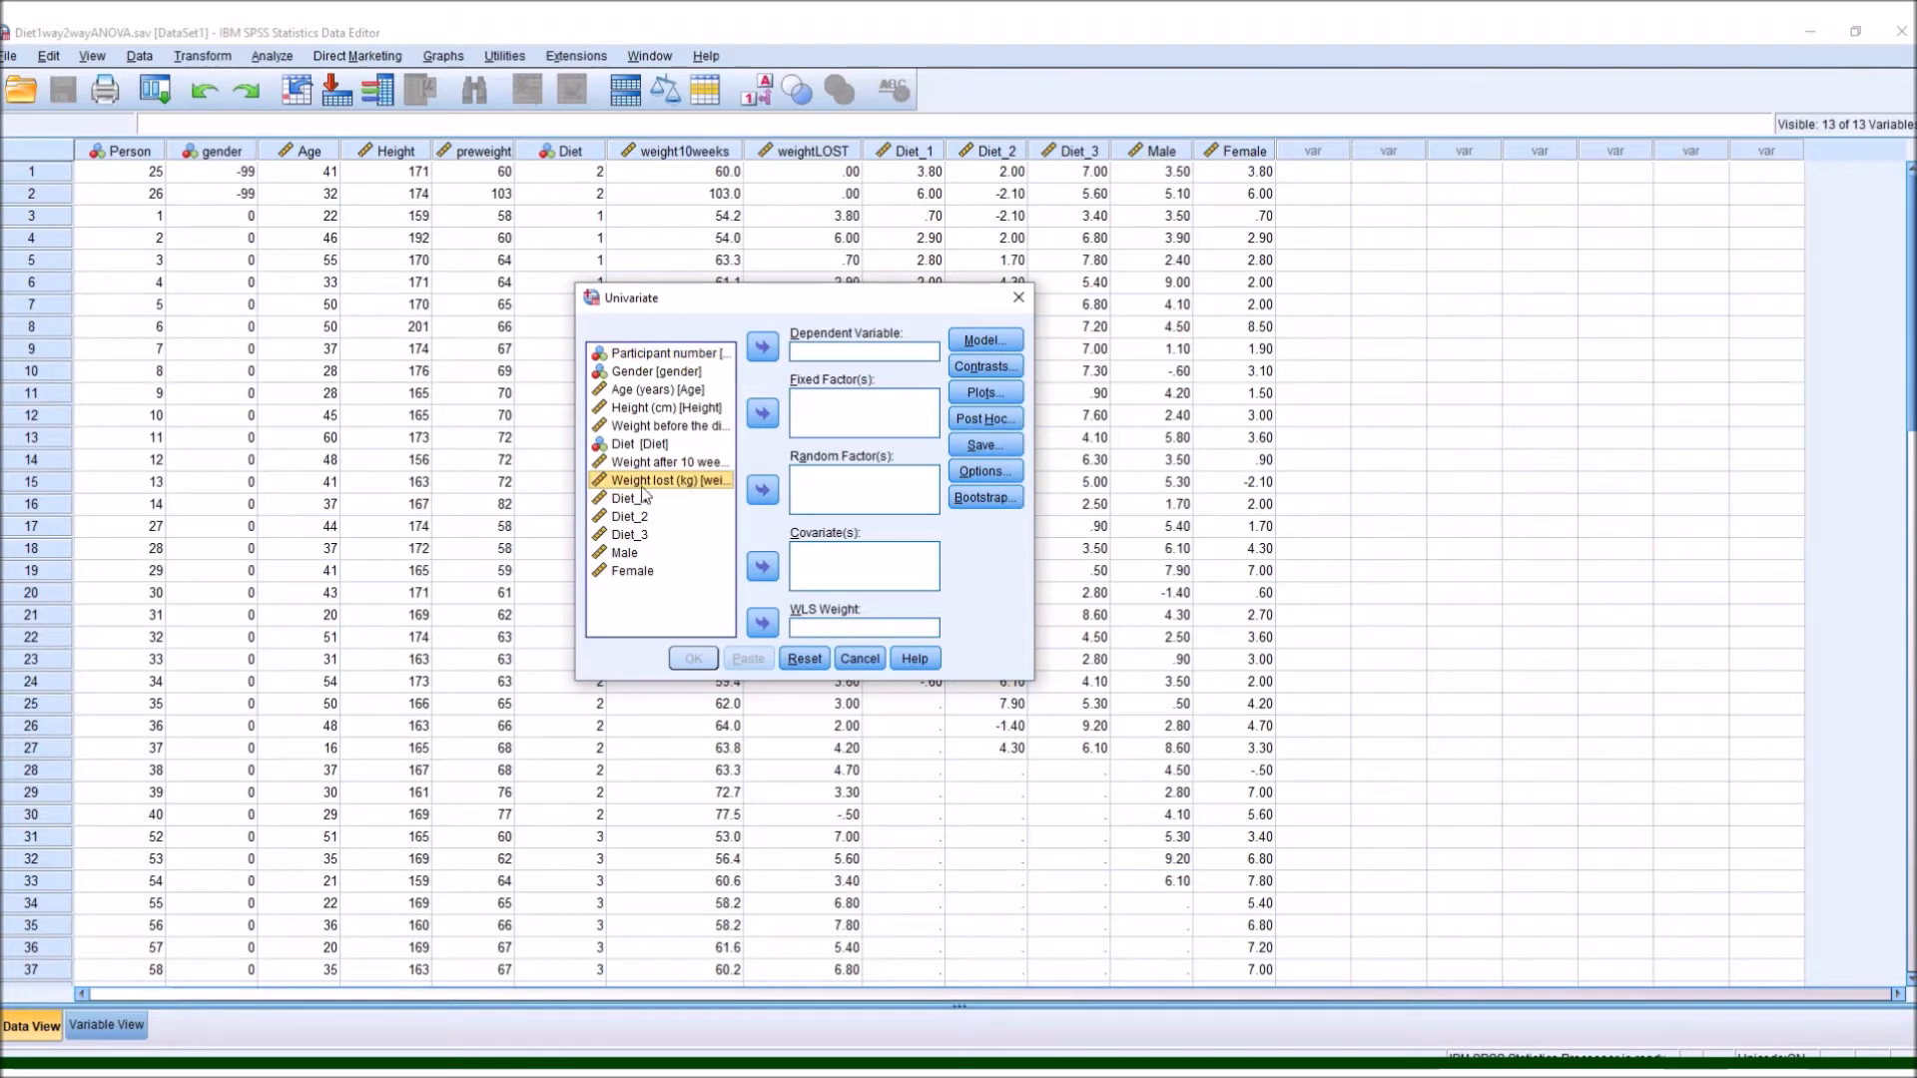
left_click(762, 347)
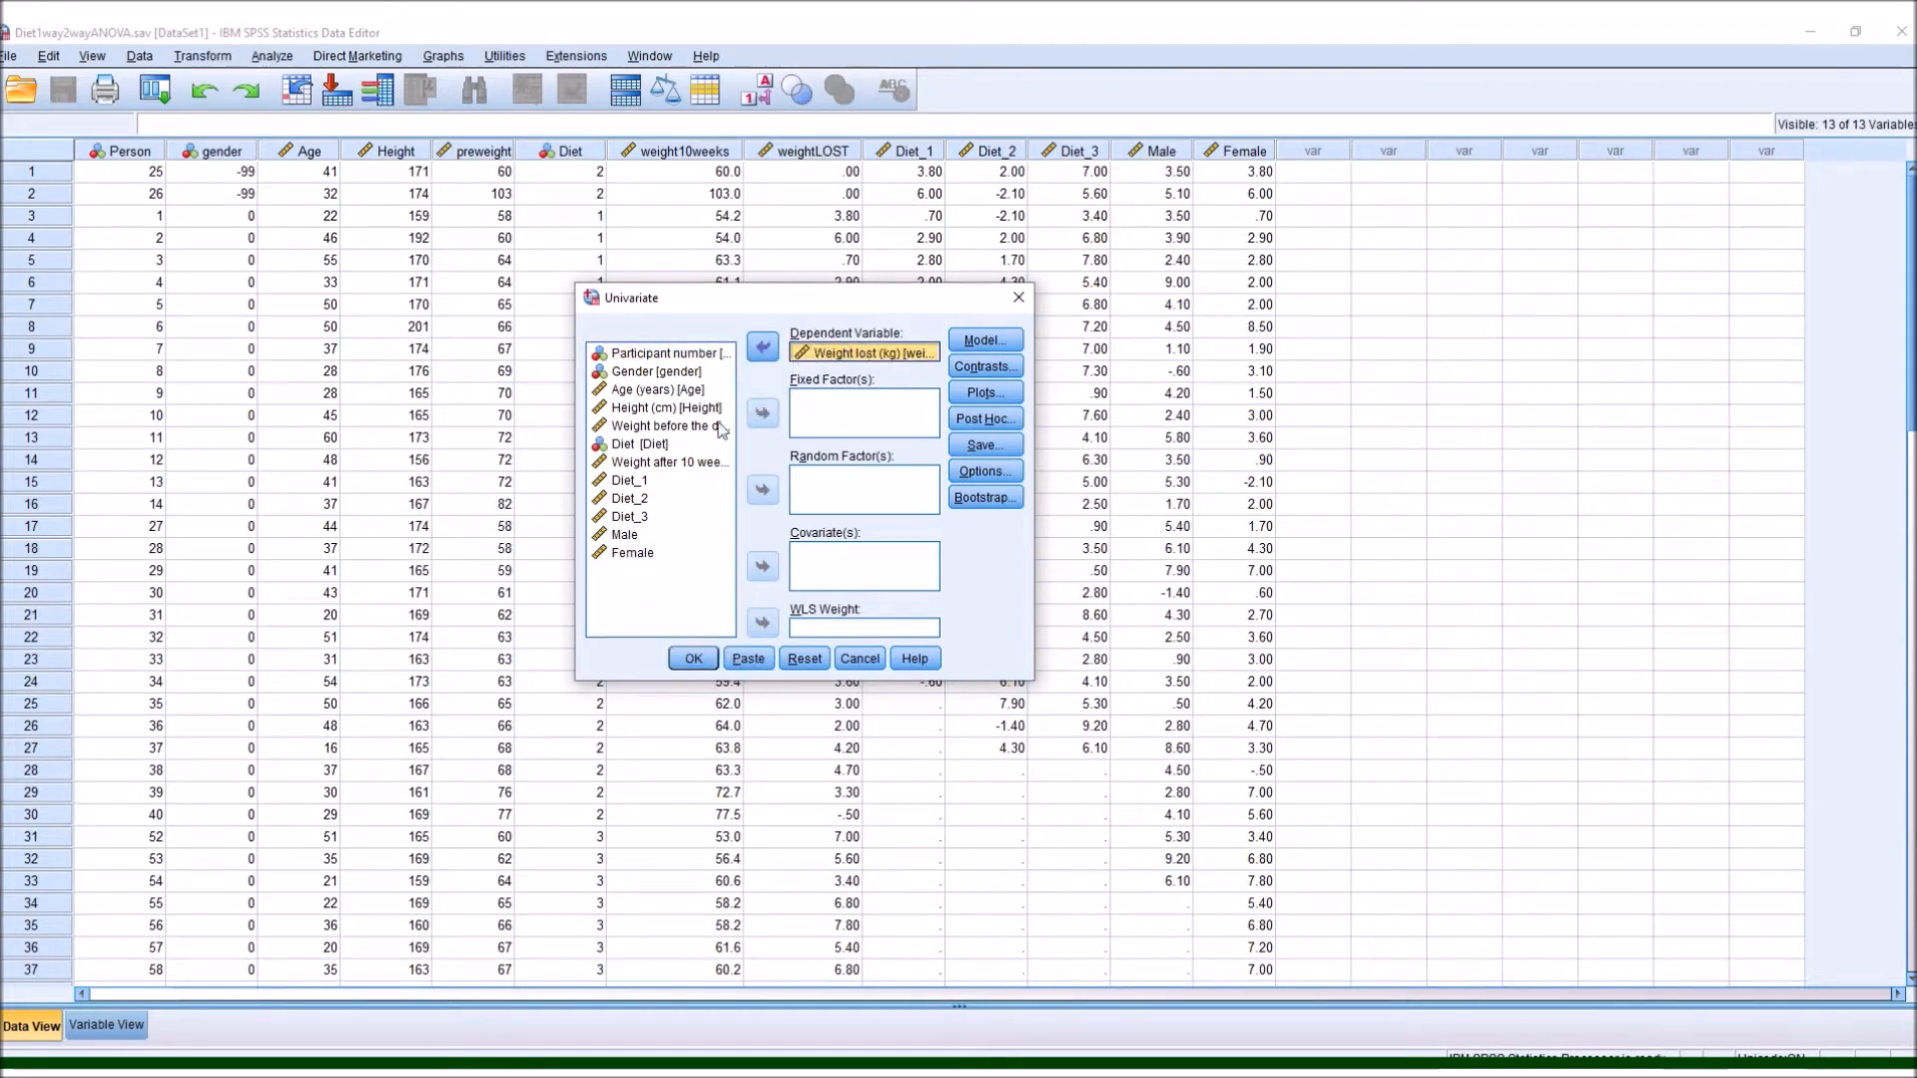
left_click(637, 446)
left_click(763, 413)
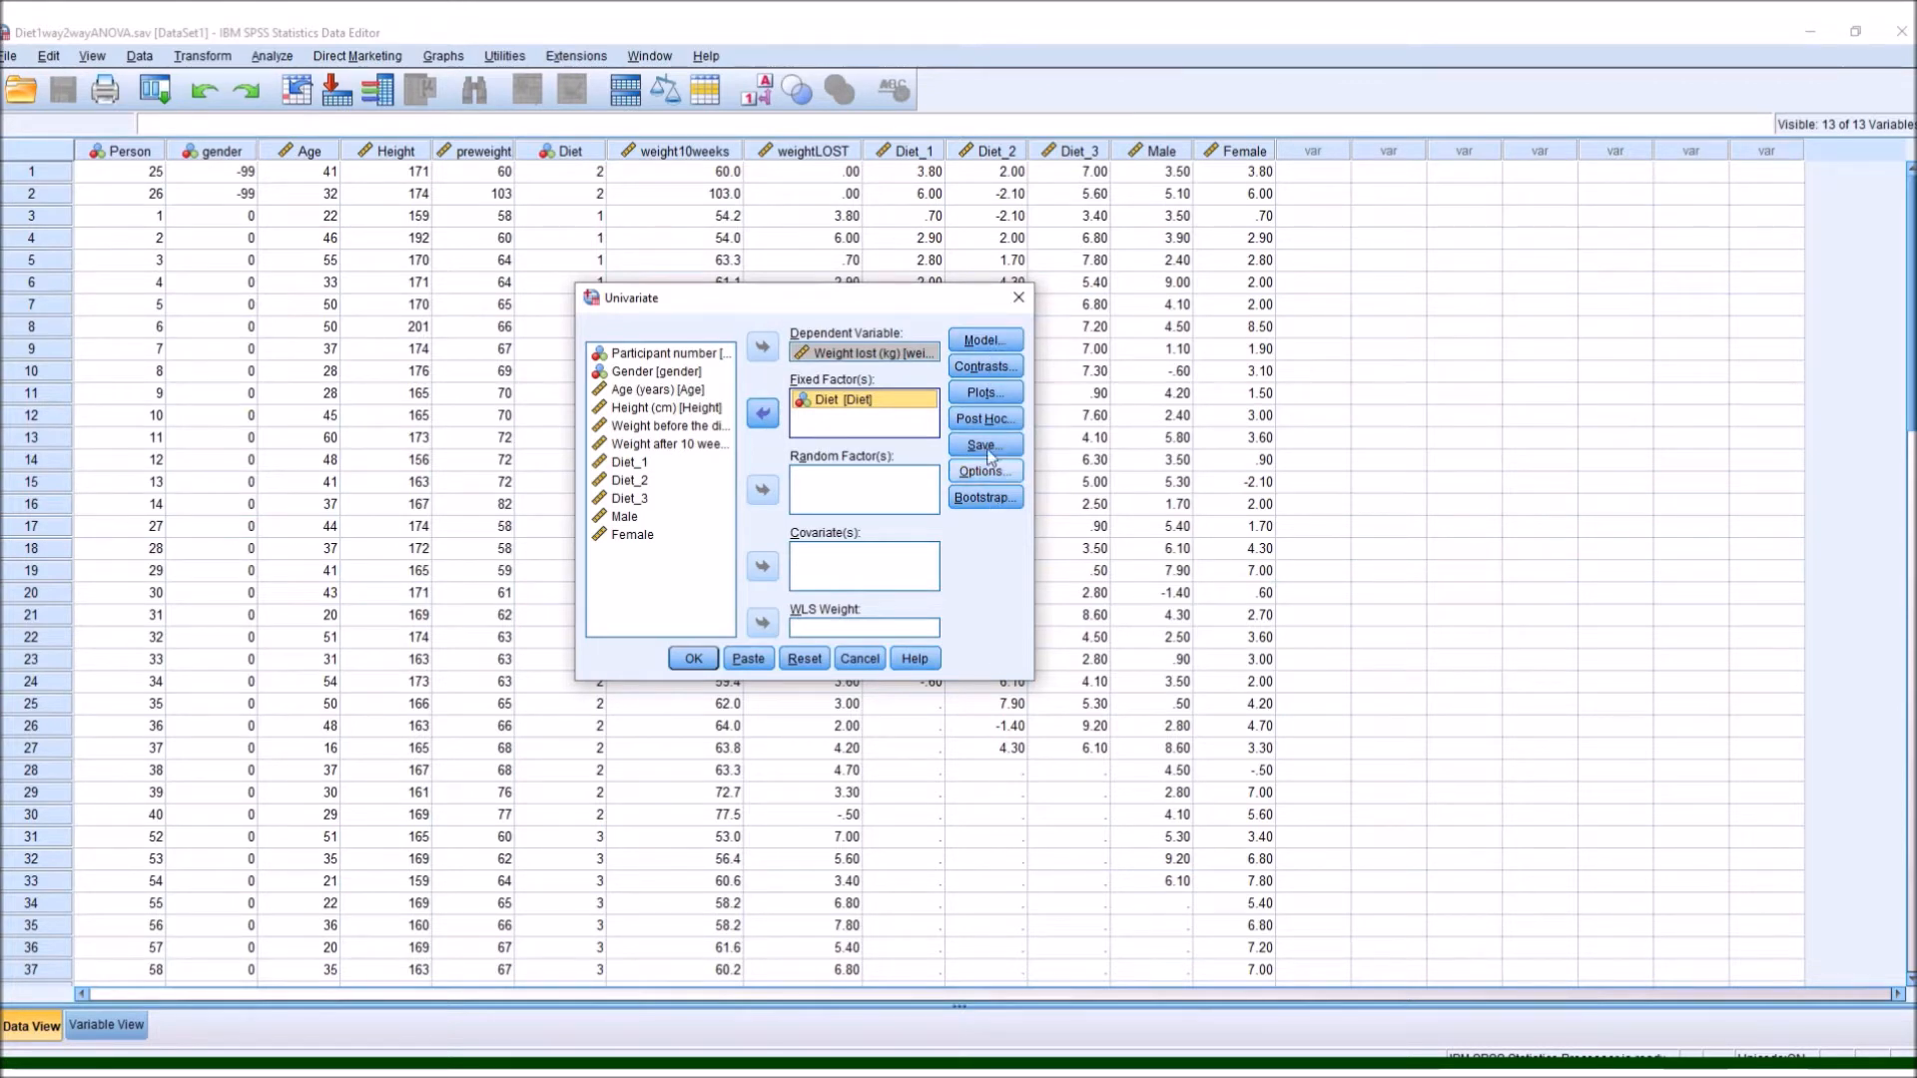
Review the model specification and the profile plot settings of the univariate analysis, keeping the full factorial model and adding no plots.
left_click(1001, 343)
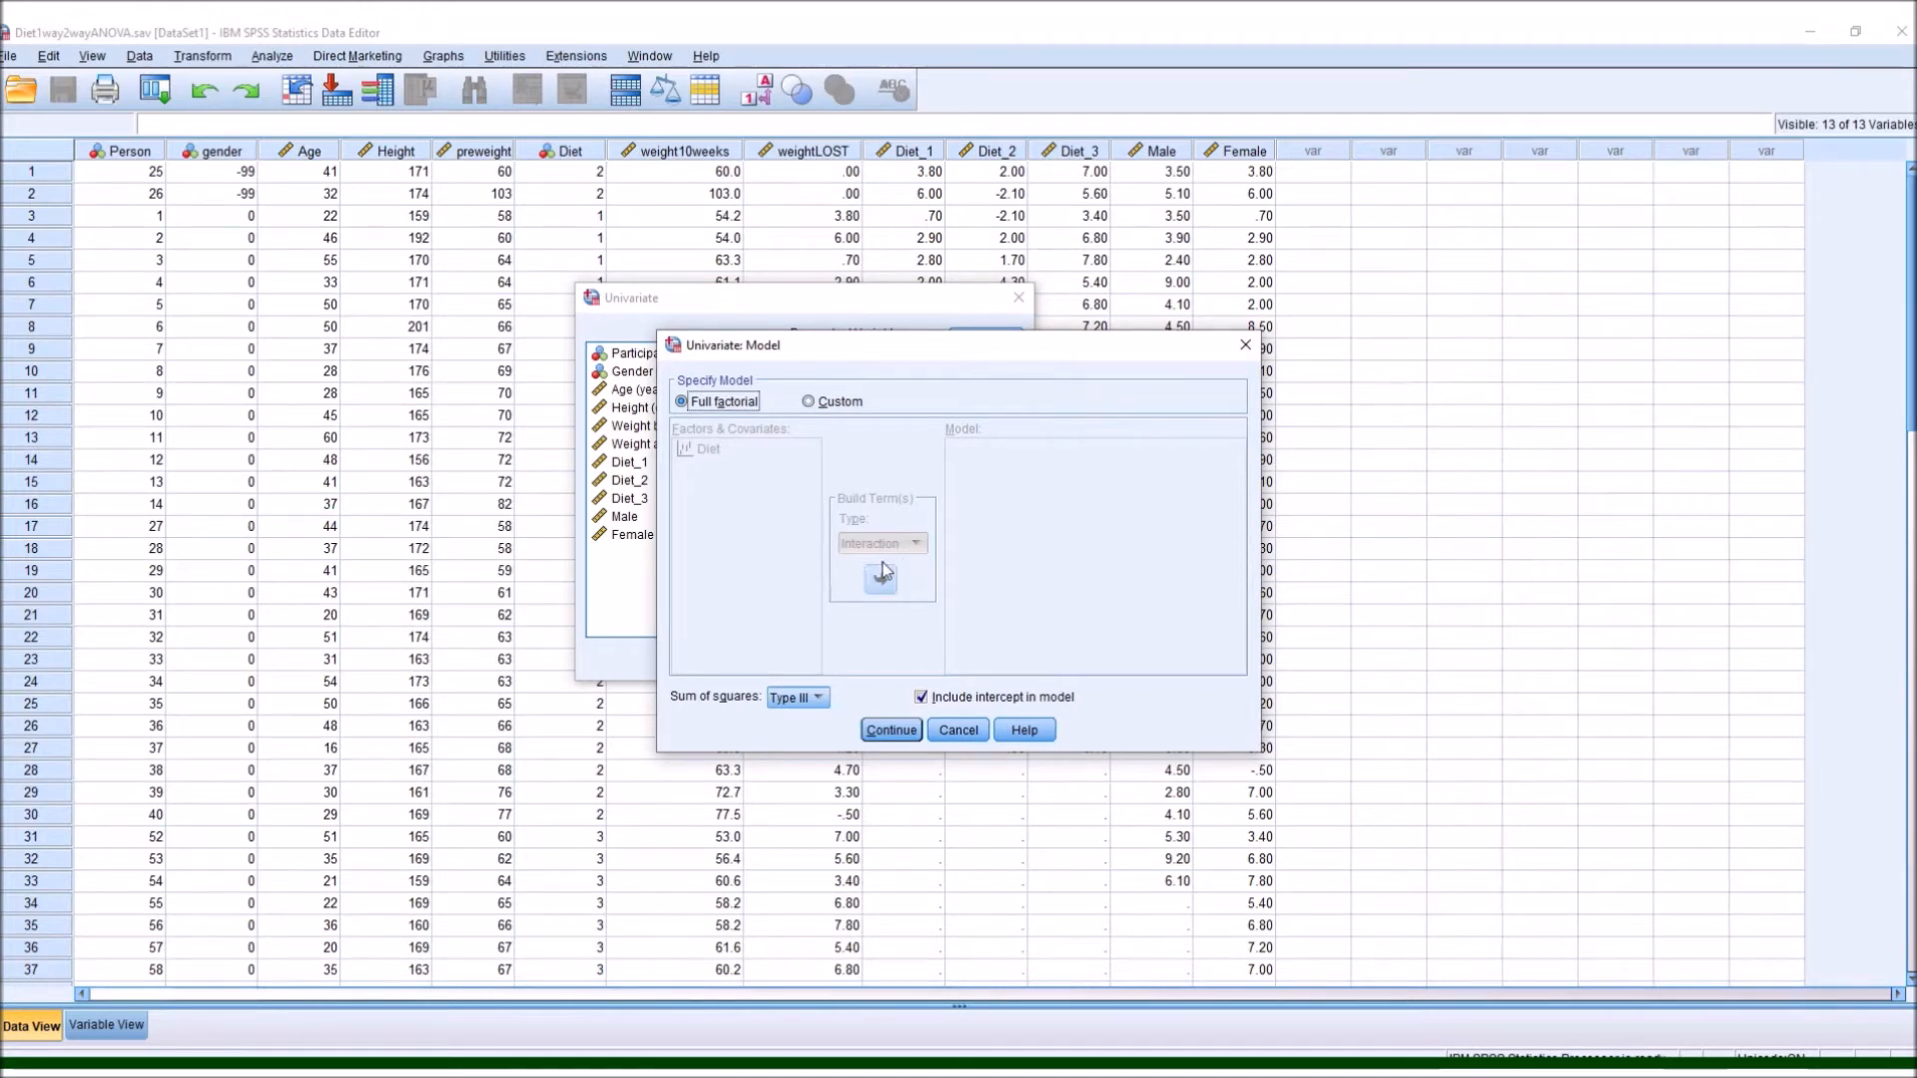
left_click(889, 729)
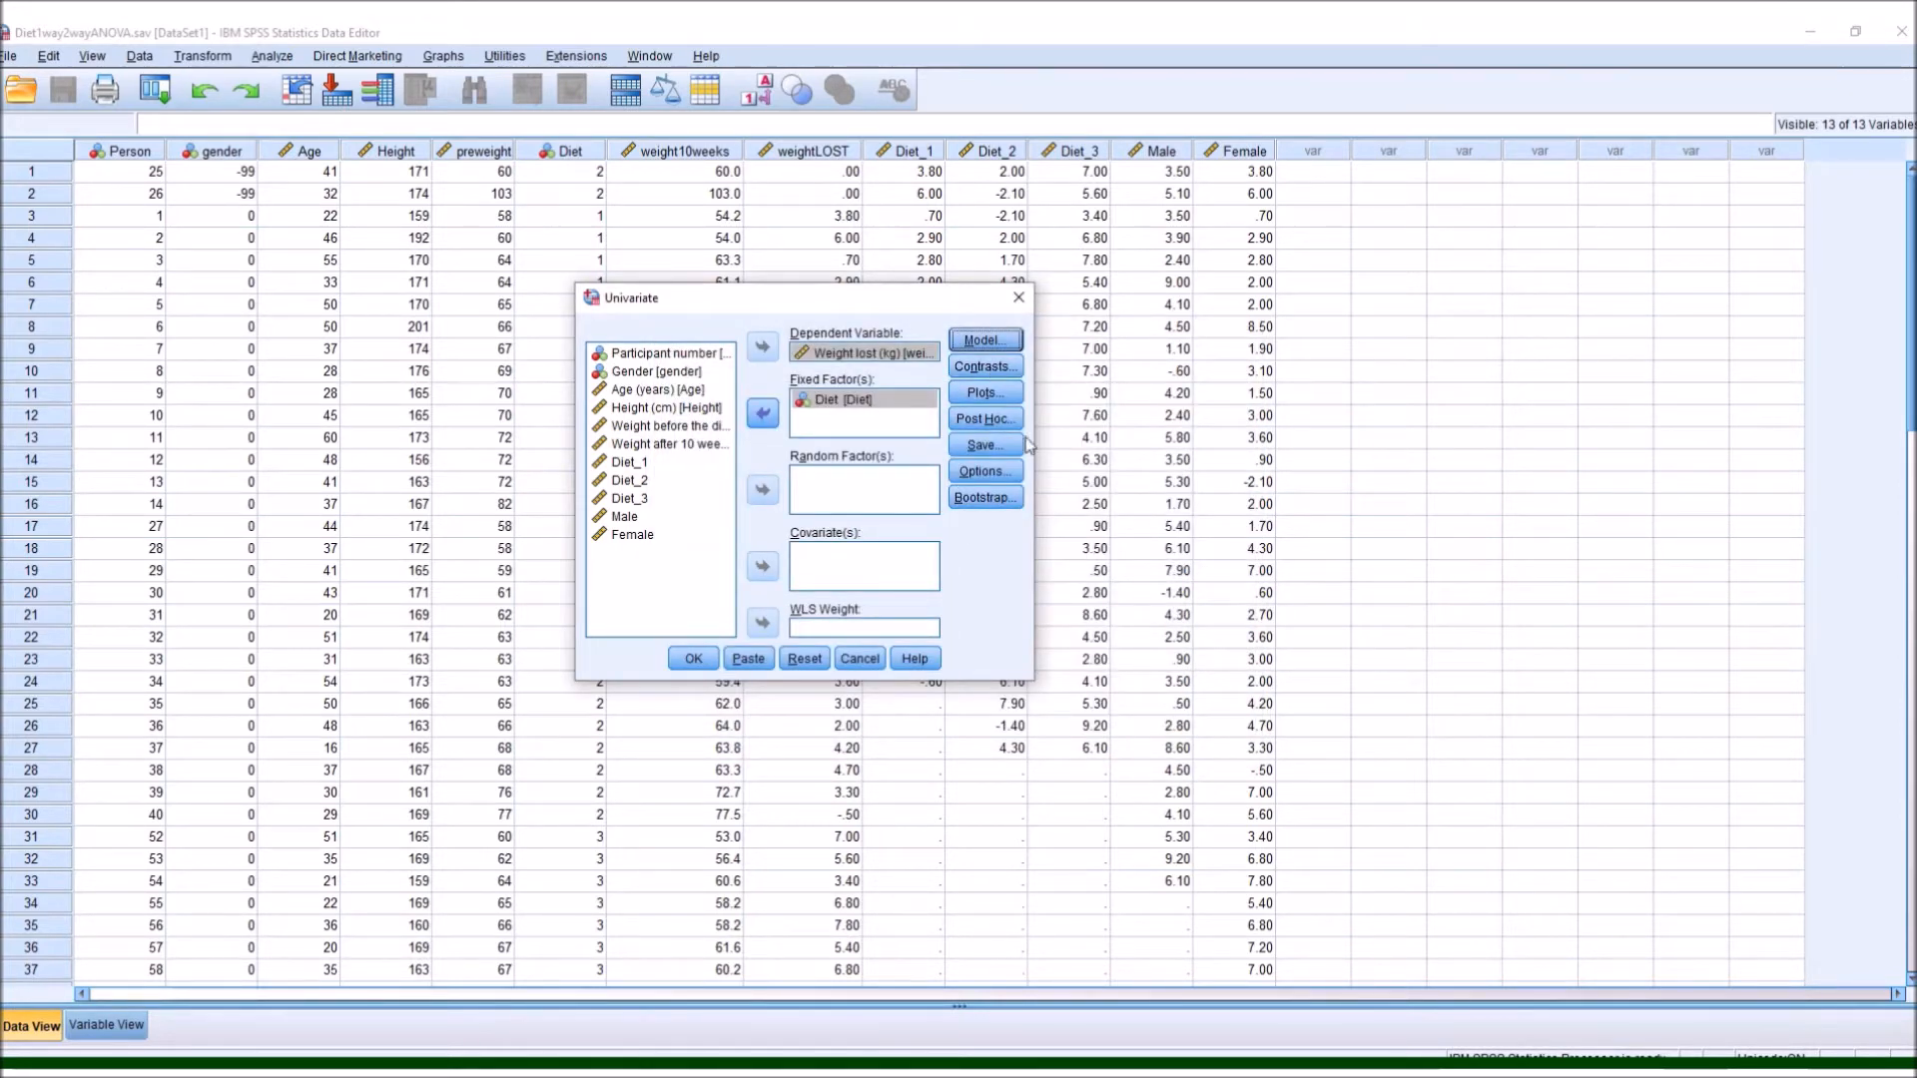
left_click(984, 393)
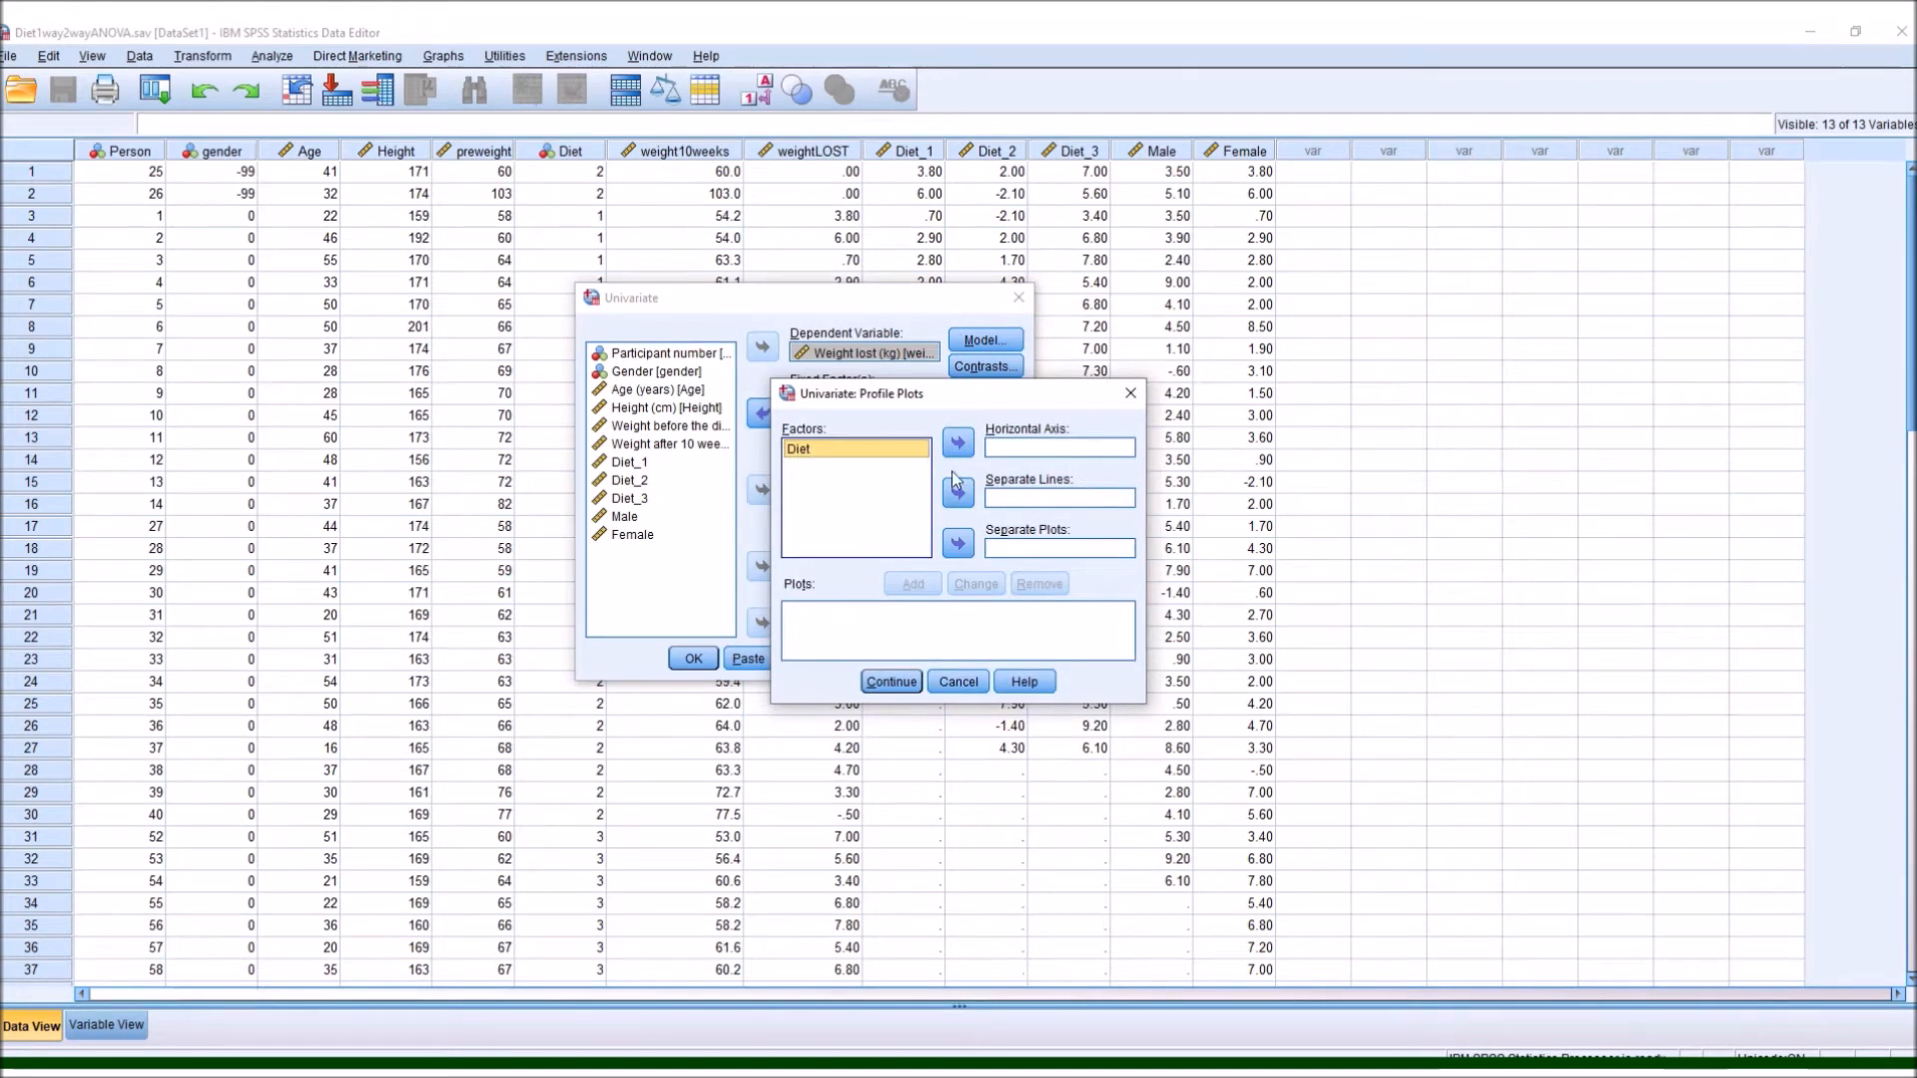
left_click(1131, 395)
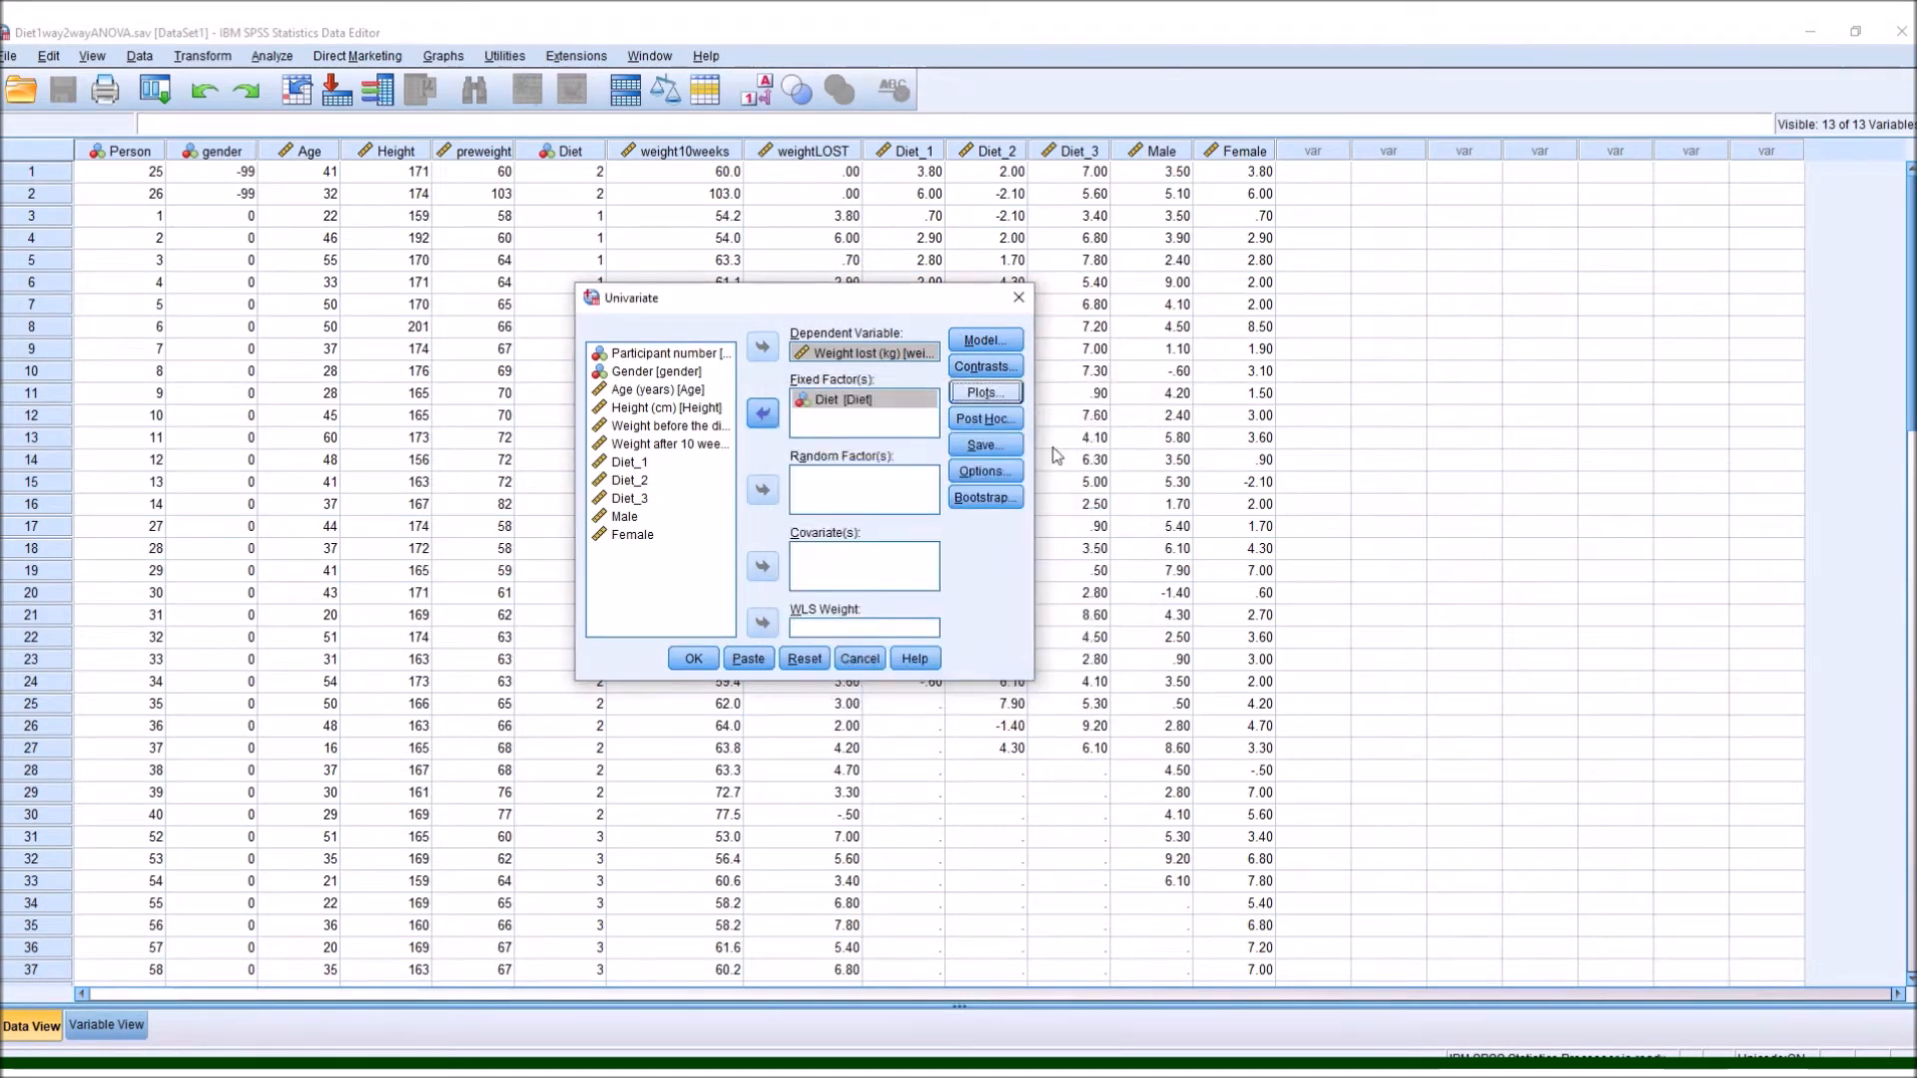
Request Tukey post hoc multiple comparisons for the Diet factor.
left_click(983, 420)
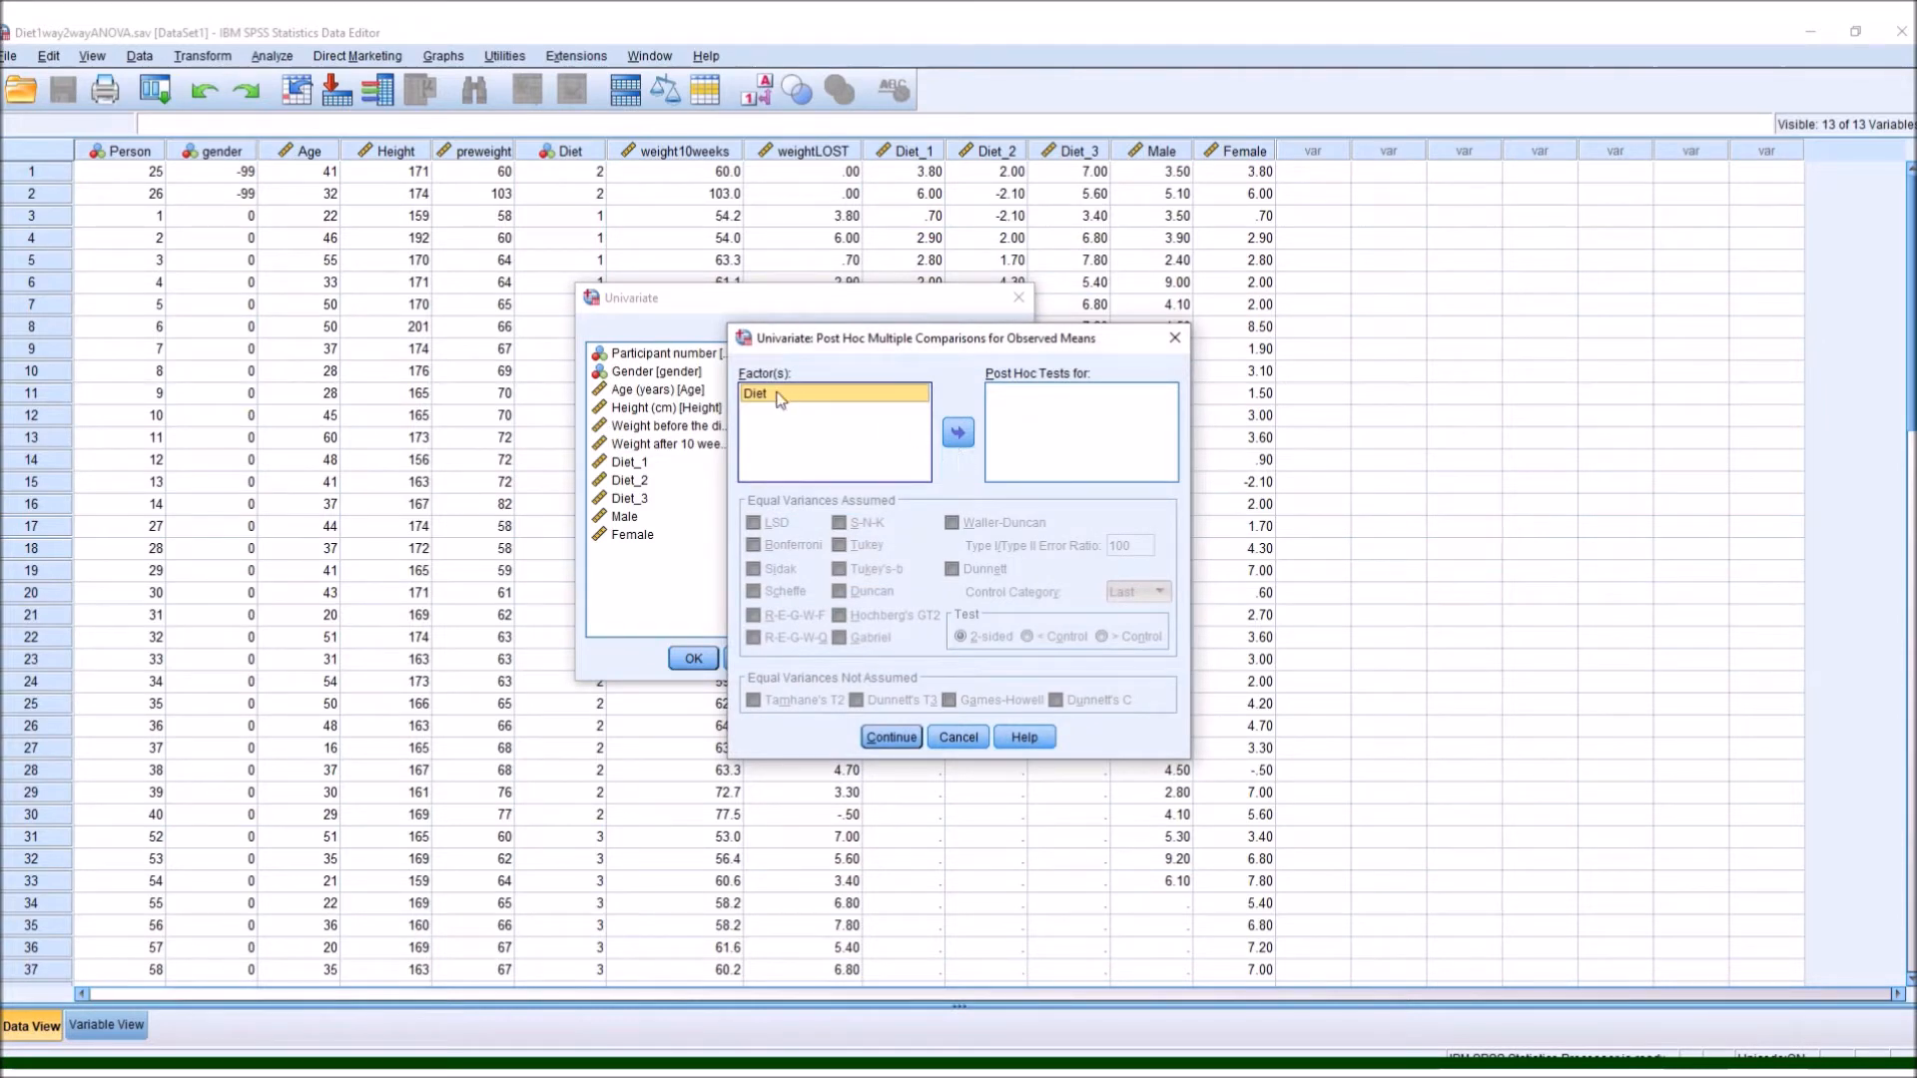
left_click(958, 432)
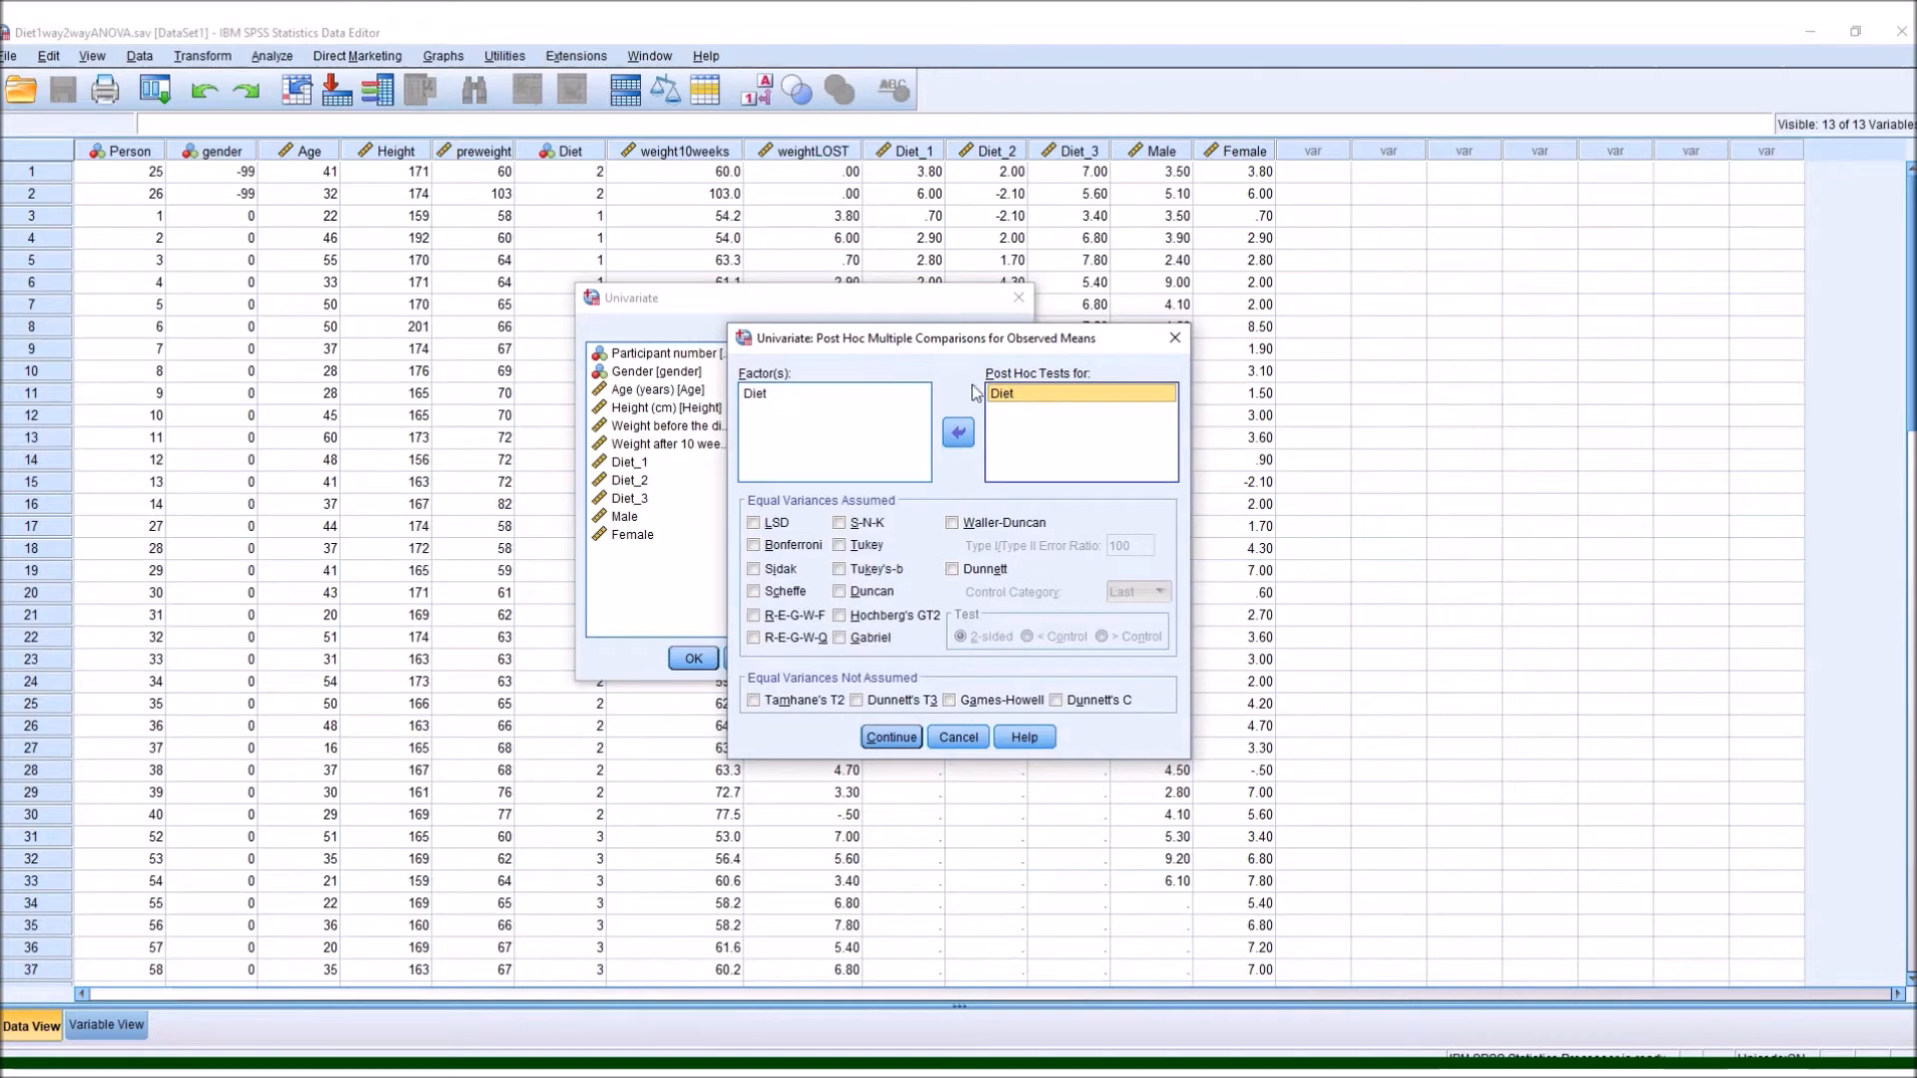
left_click(839, 546)
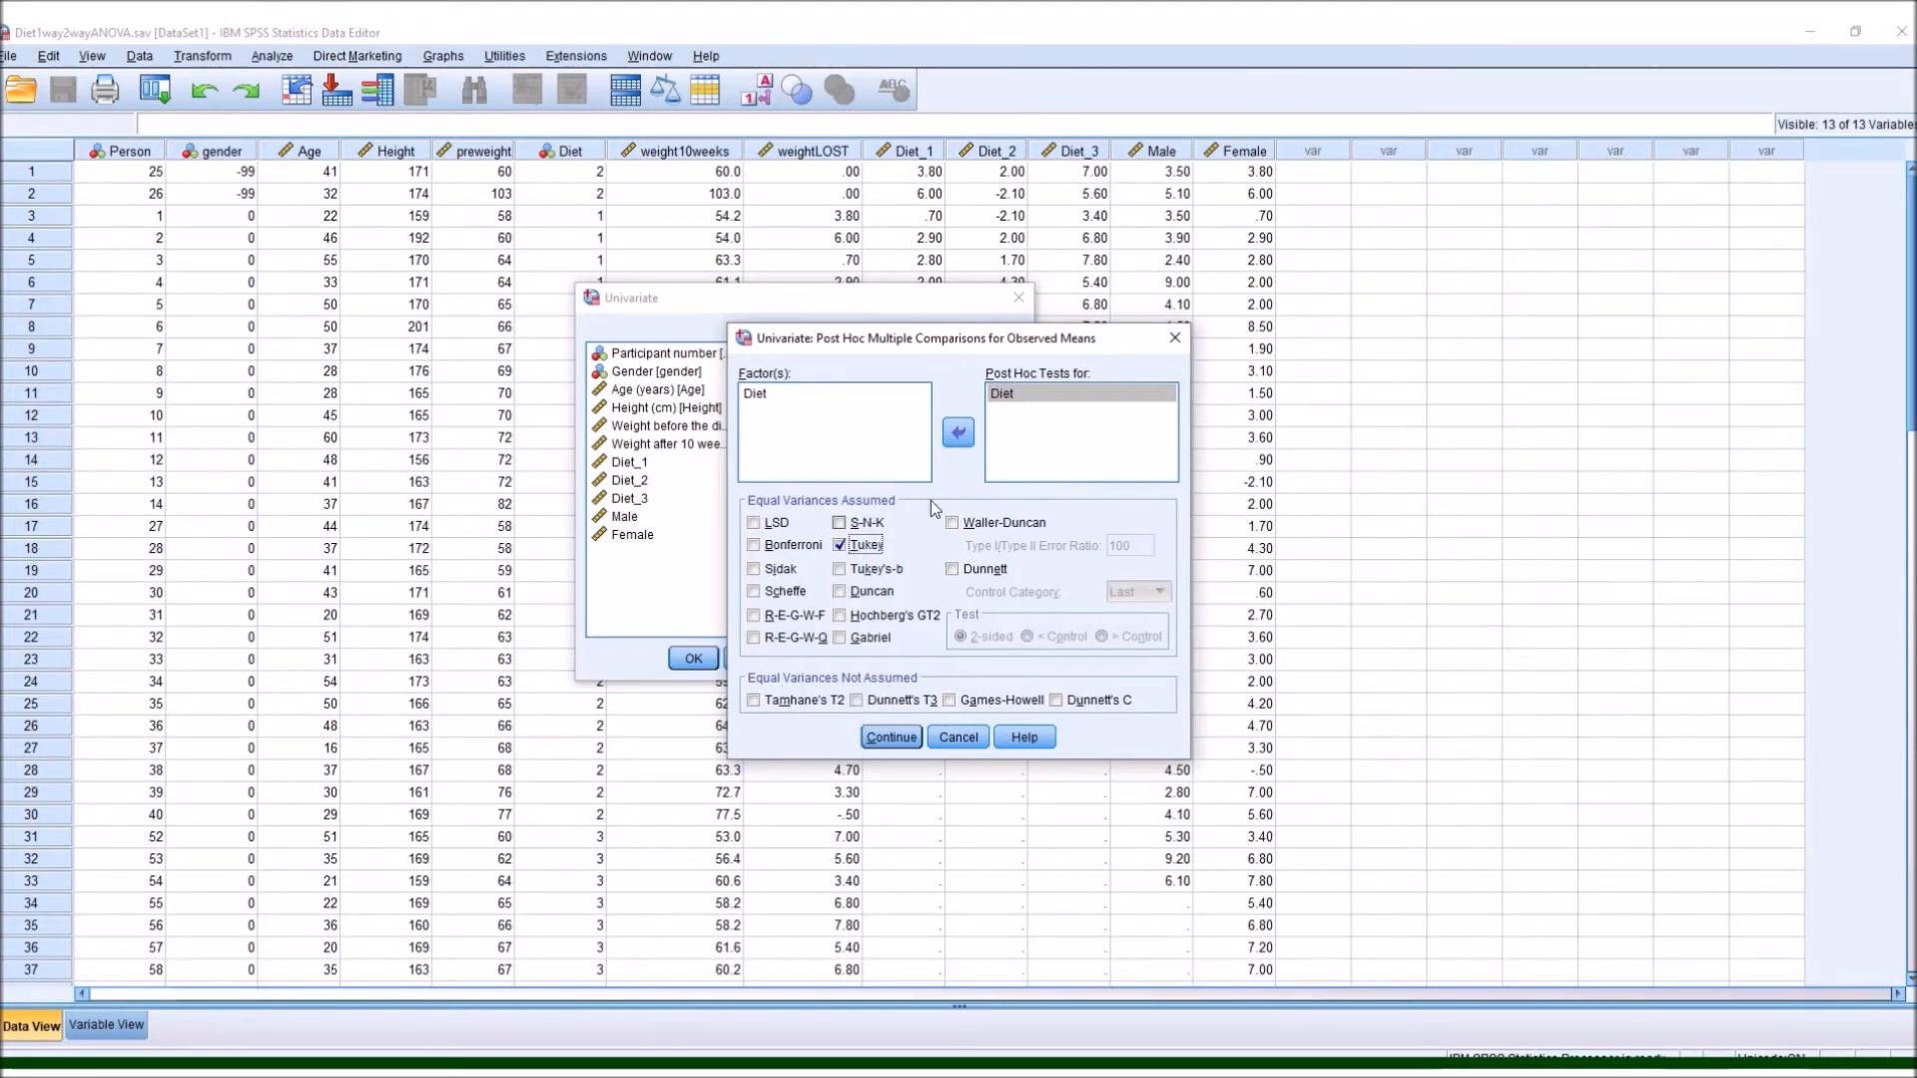
left_click(891, 736)
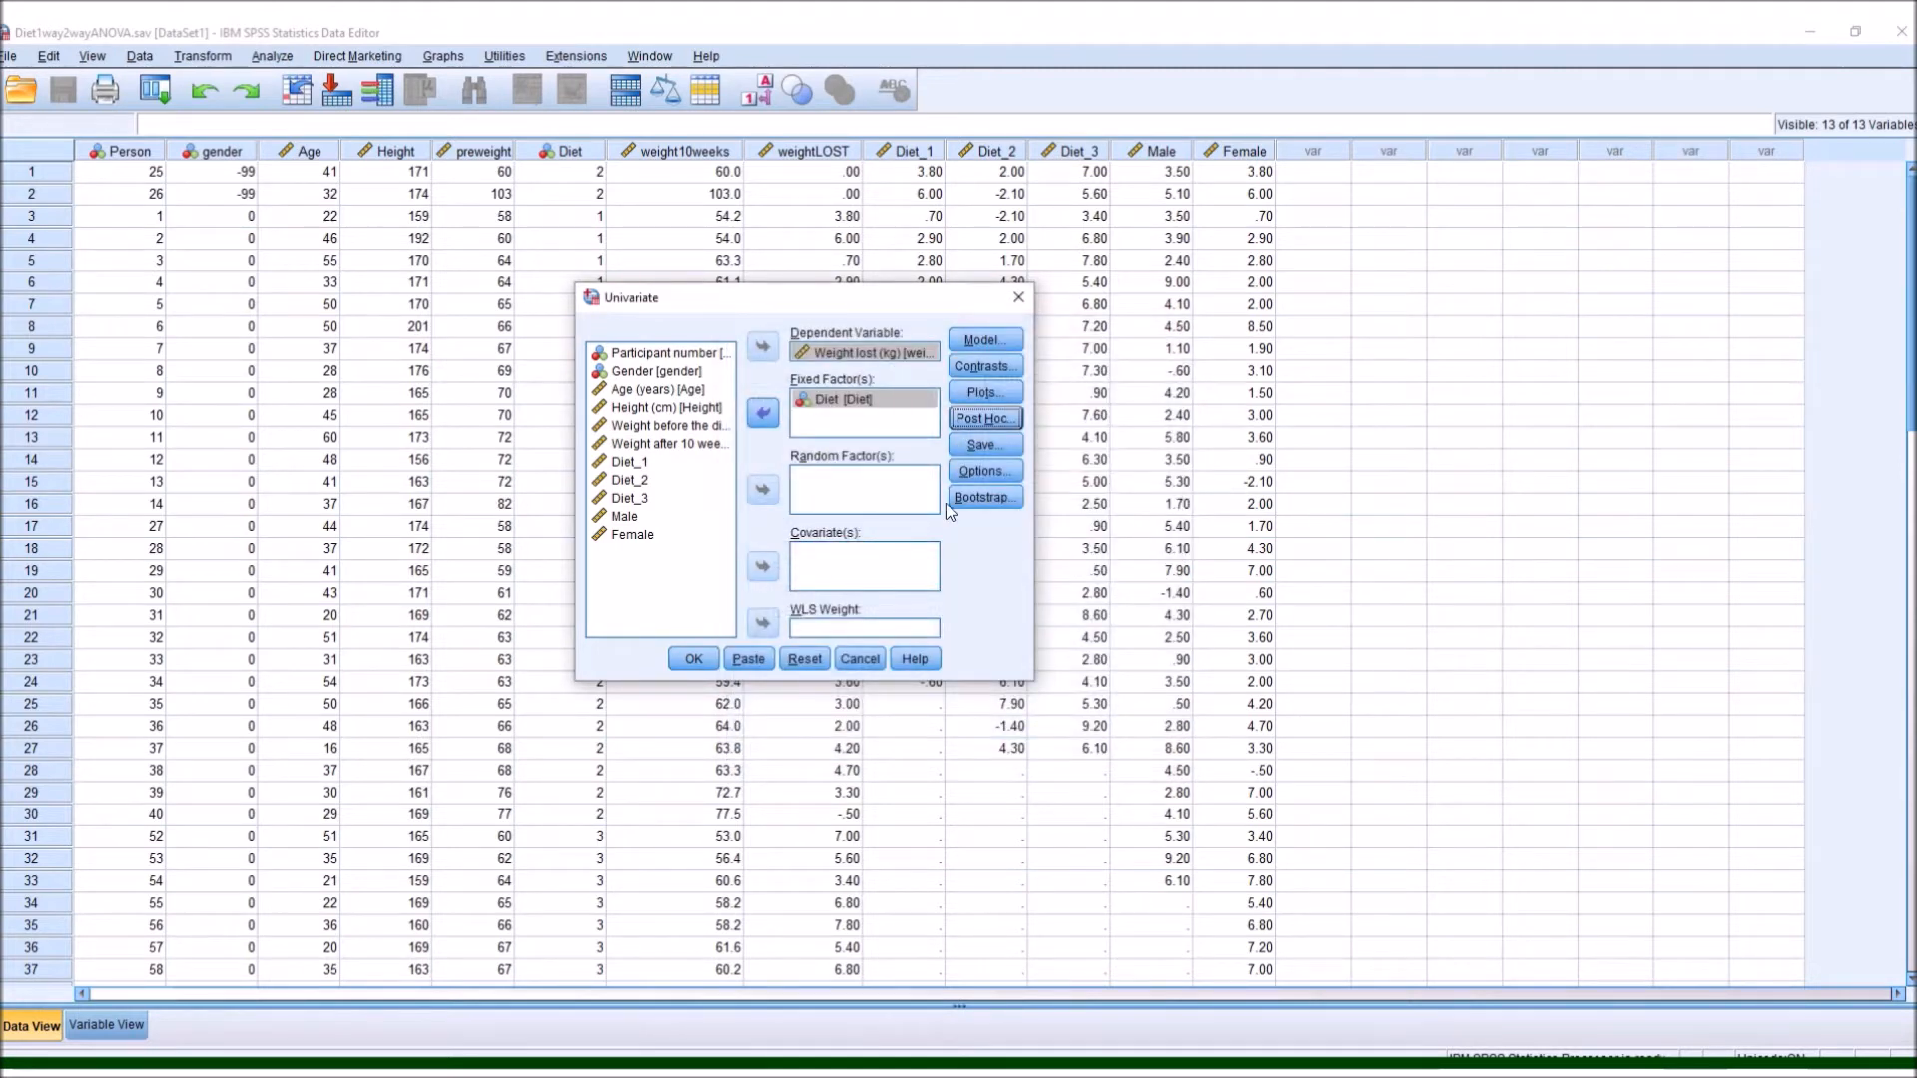
Have the analysis save the unstandardized residuals as a new variable.
left_click(1002, 449)
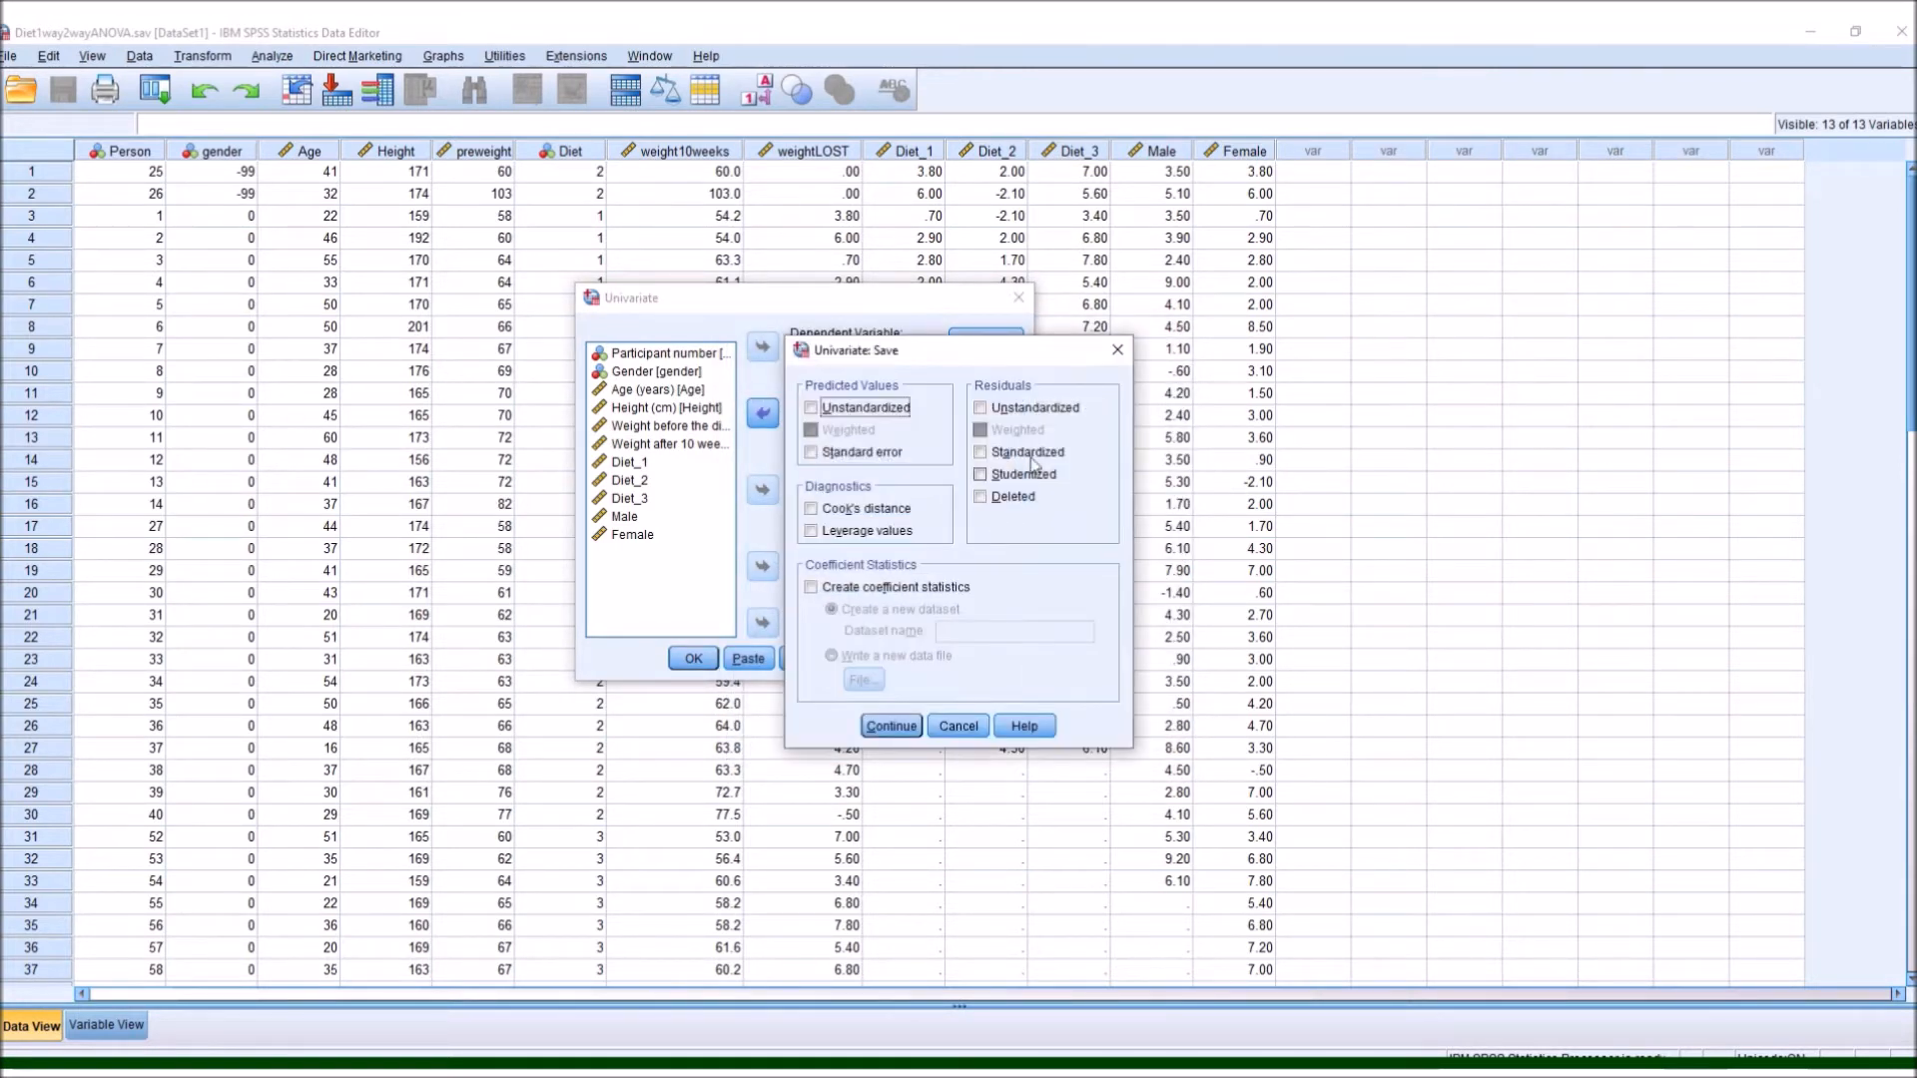
left_click(983, 411)
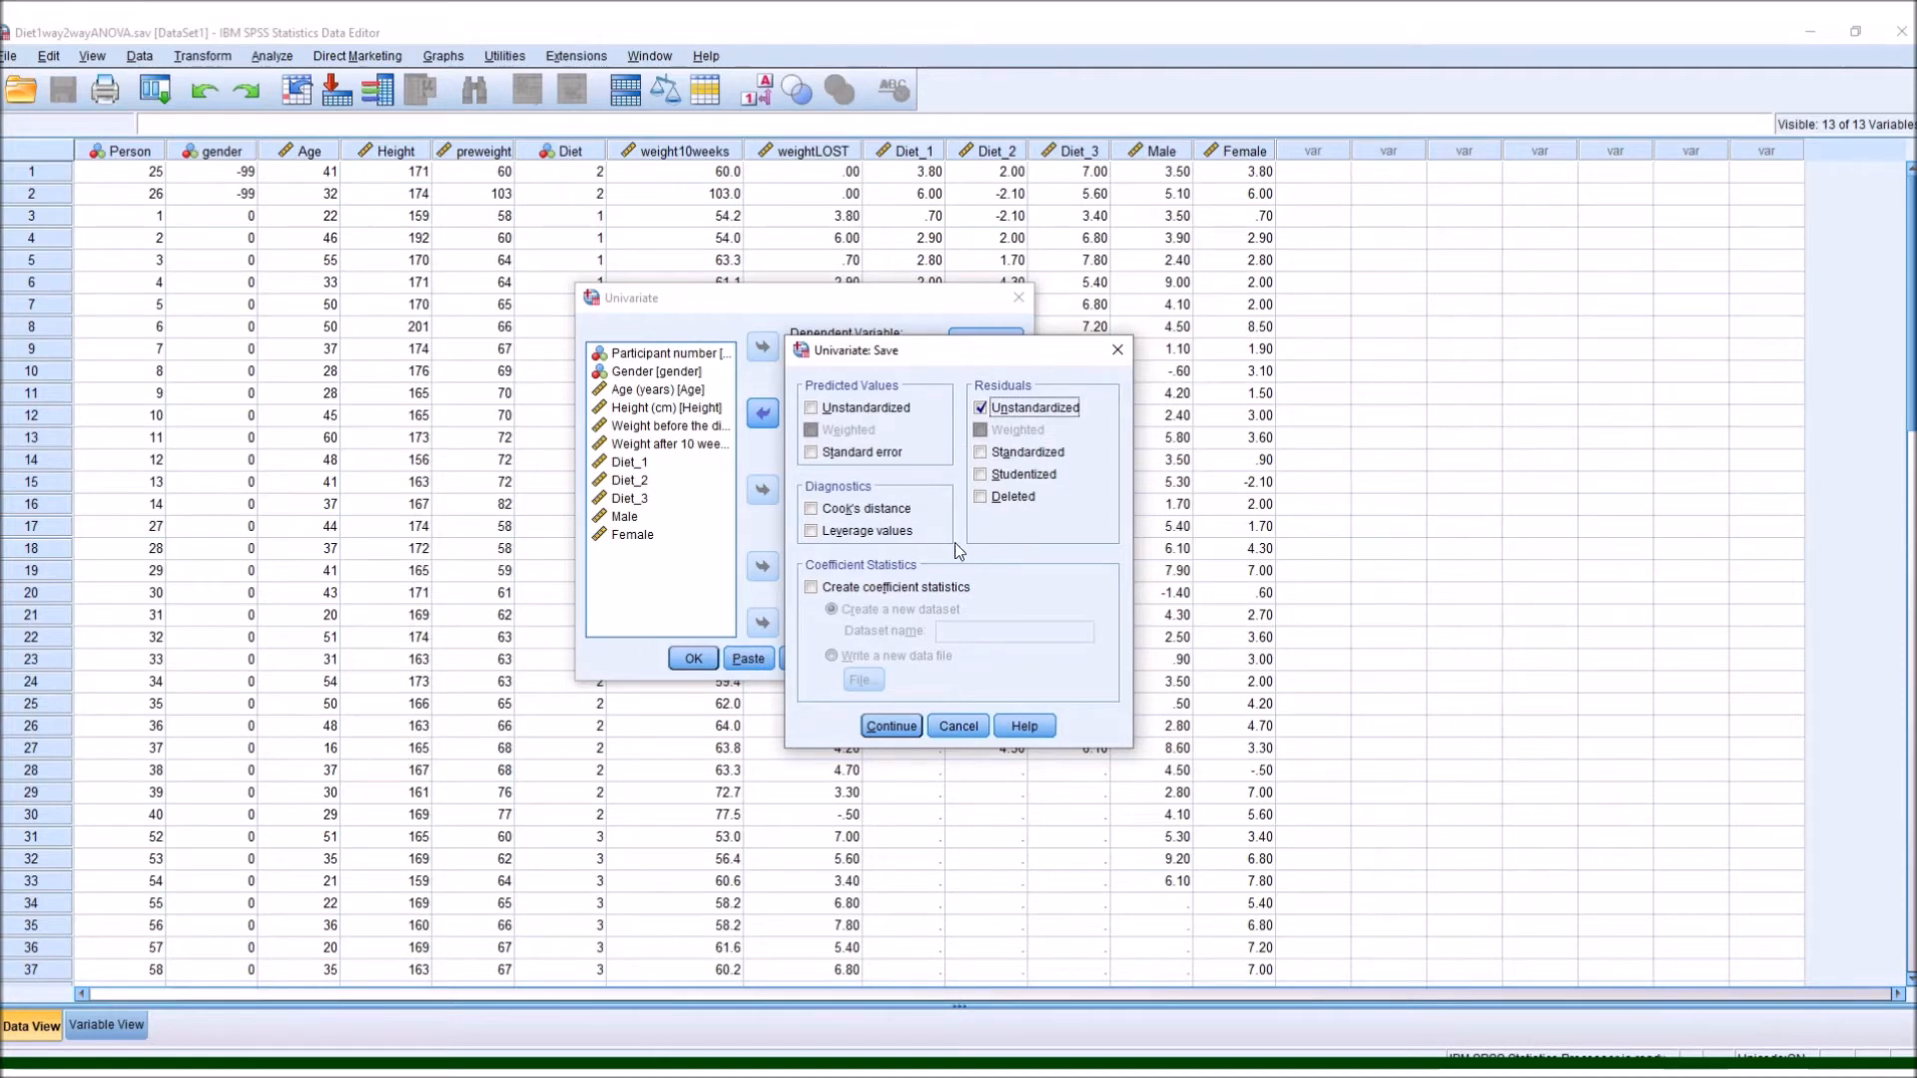
left_click(891, 727)
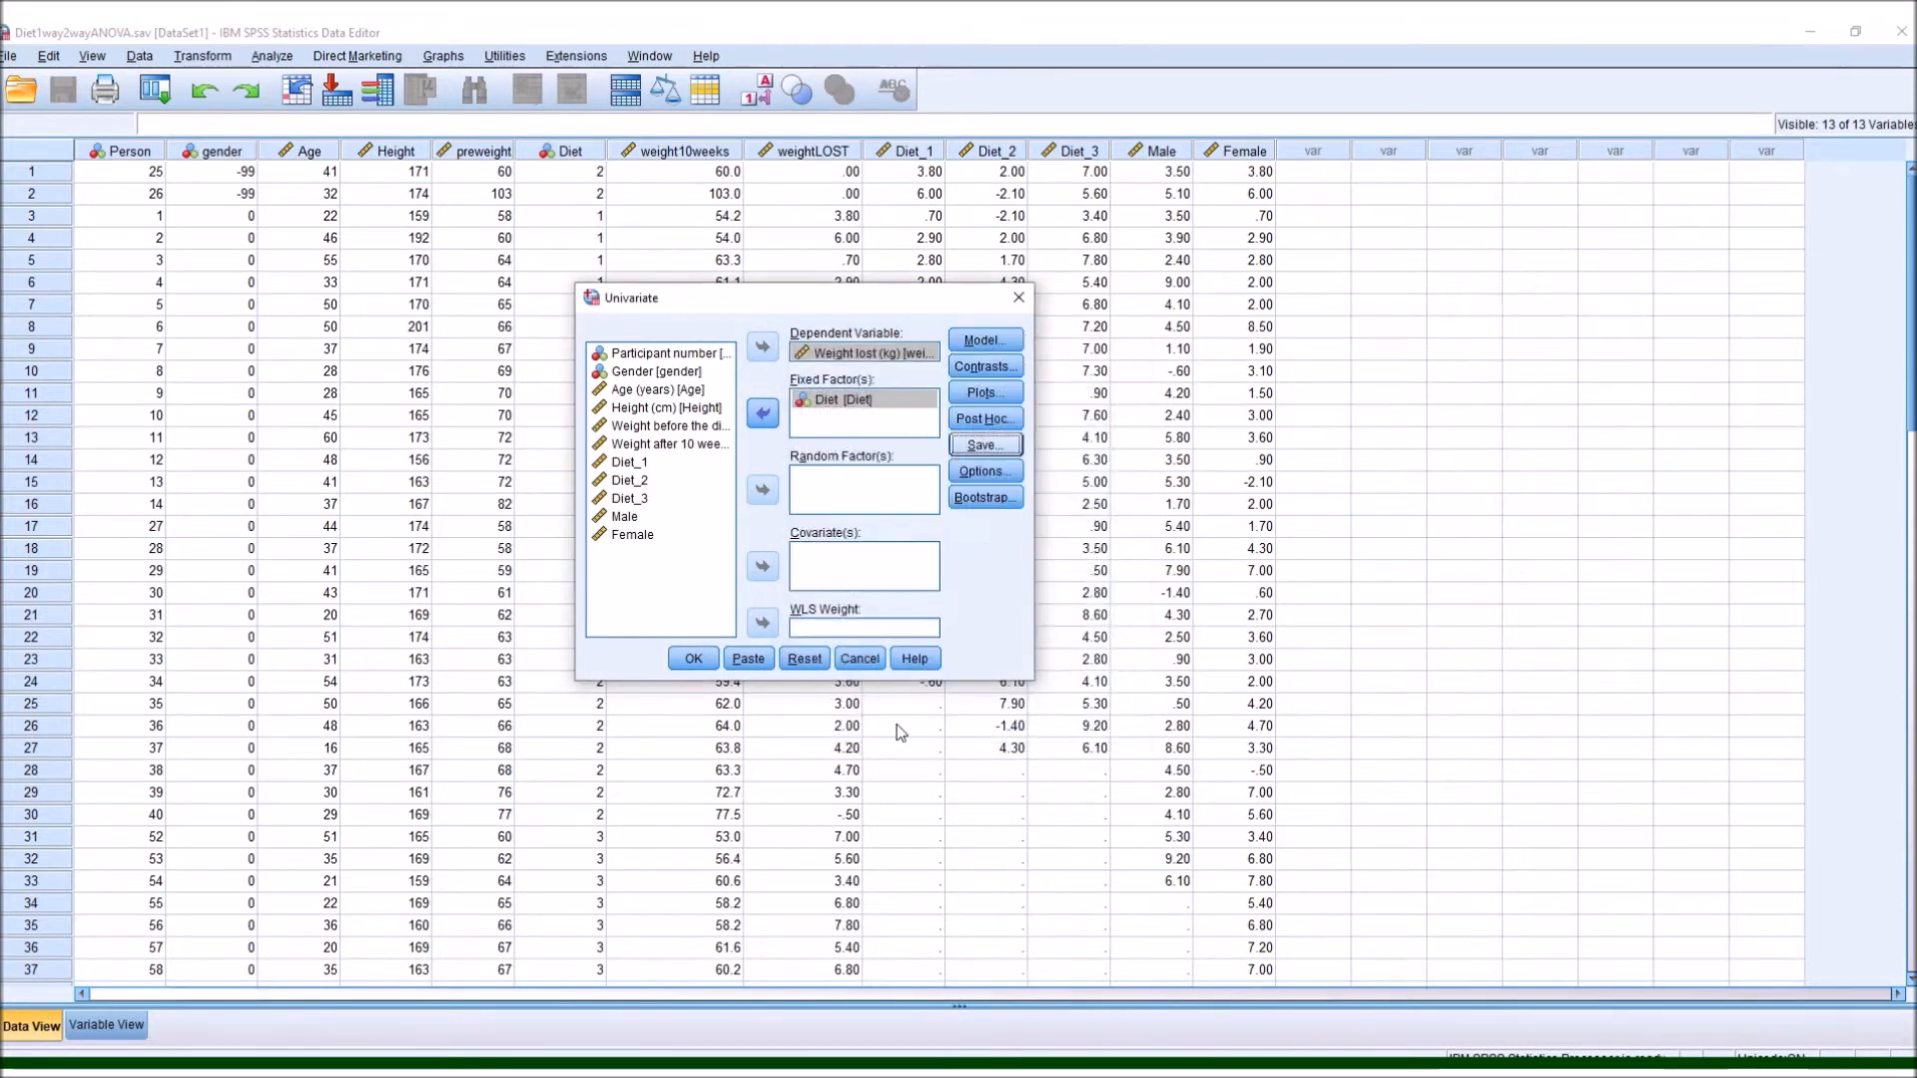
Include homogeneity tests and descriptive statistics in the output options, and run the univariate analysis.
left_click(998, 471)
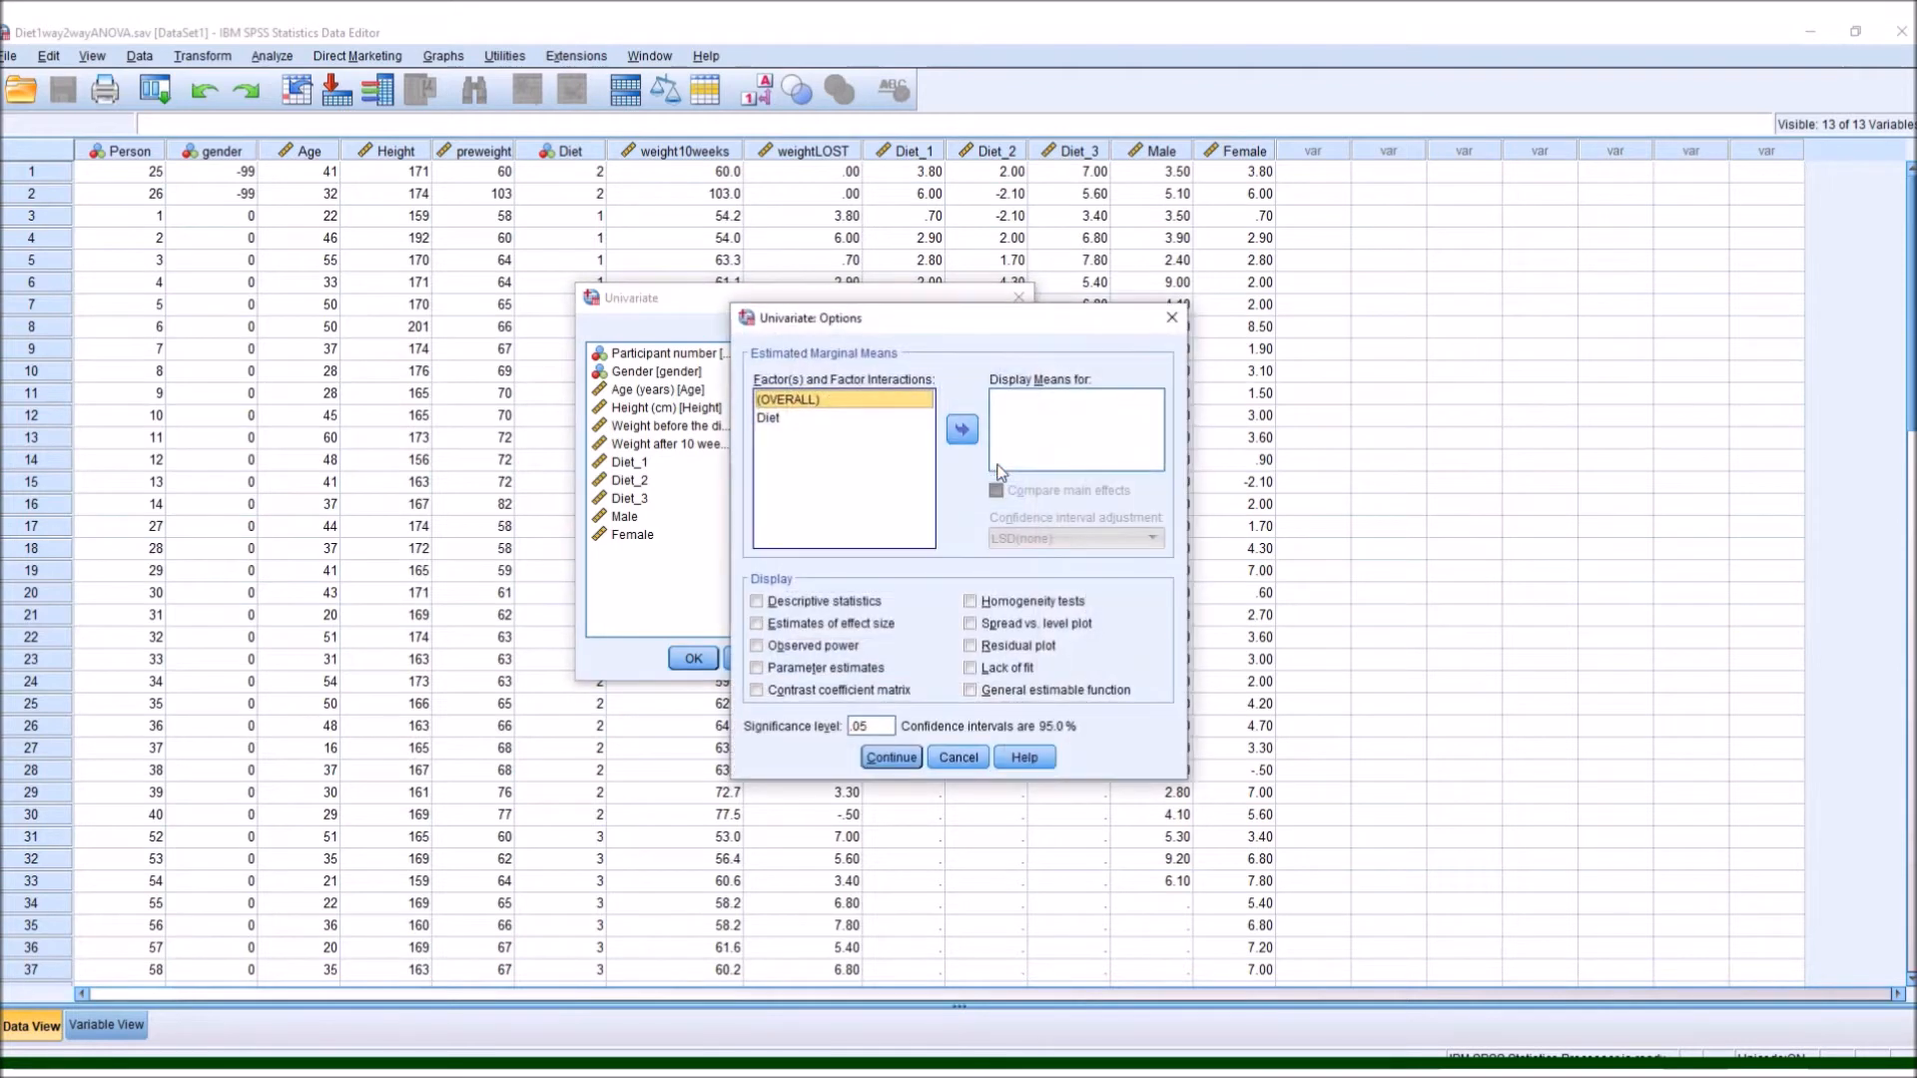
left_click(972, 602)
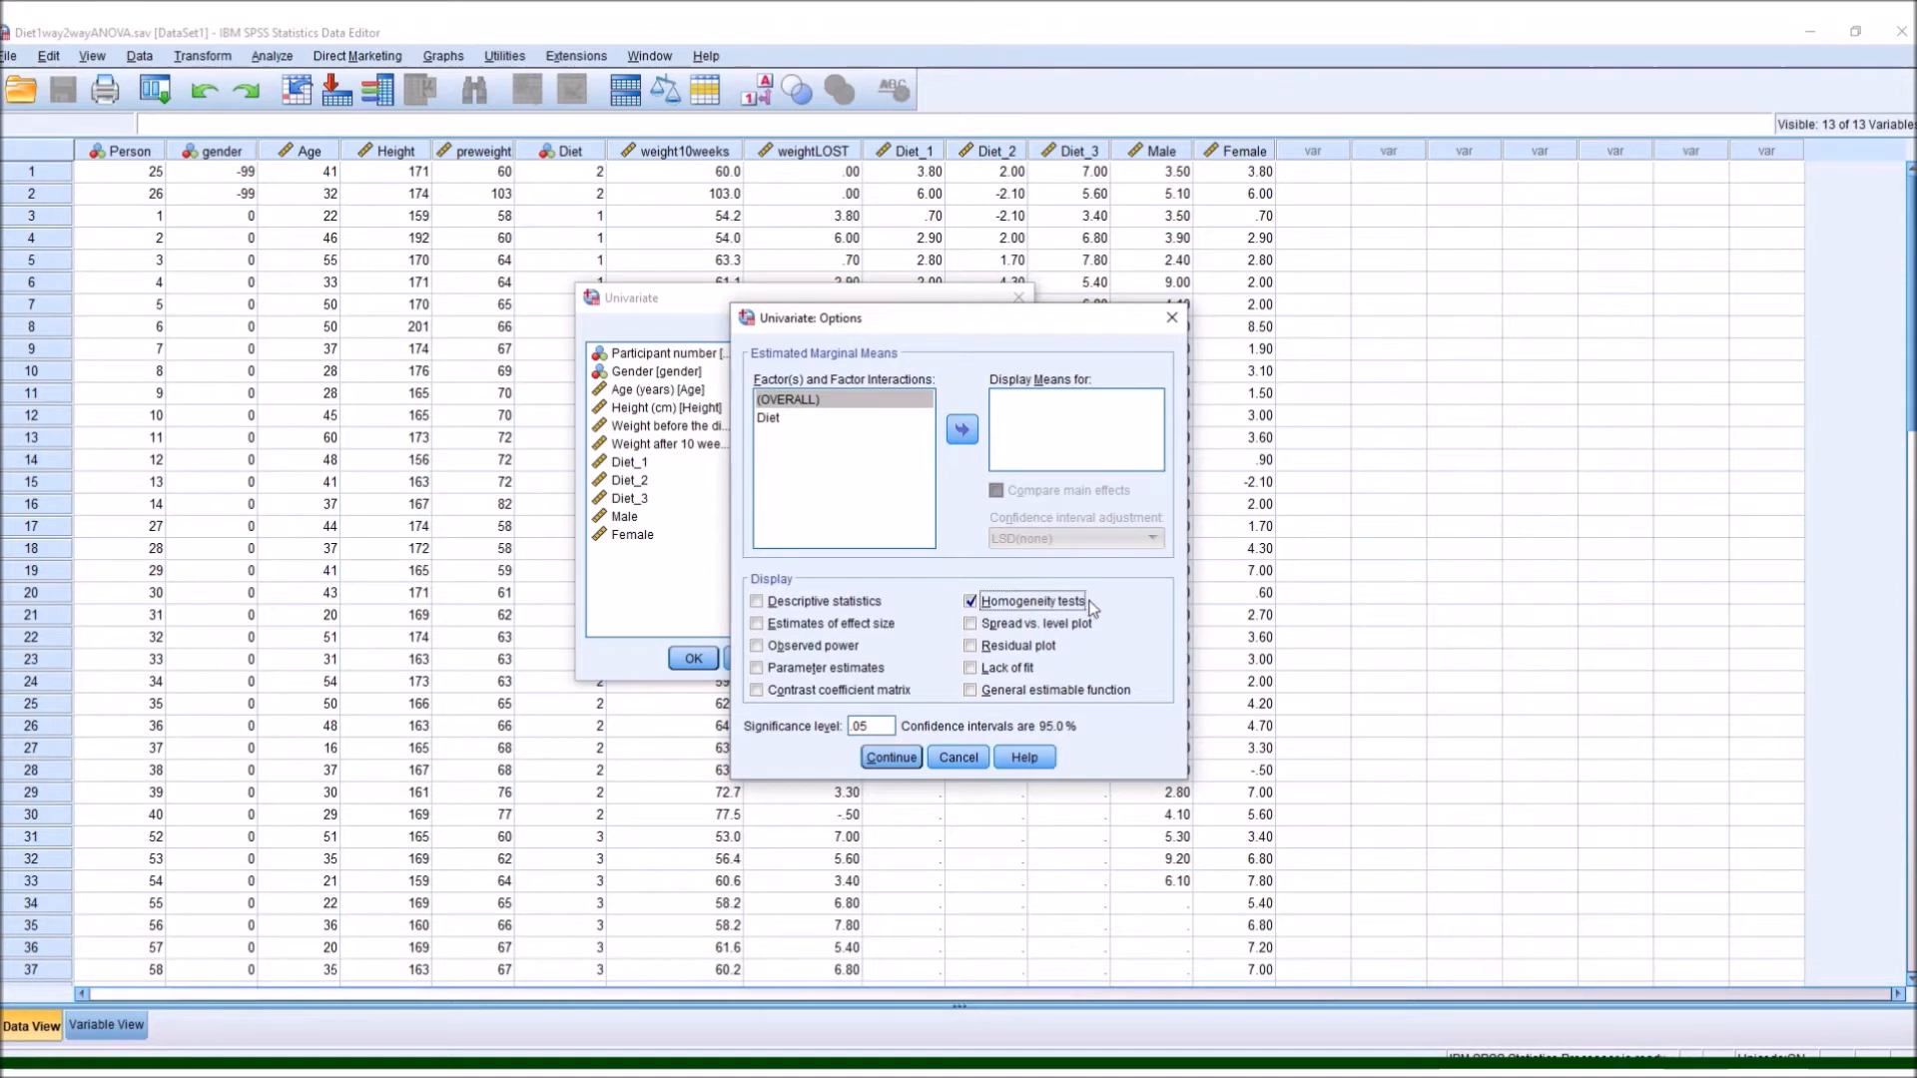
left_click(760, 604)
left_click(892, 758)
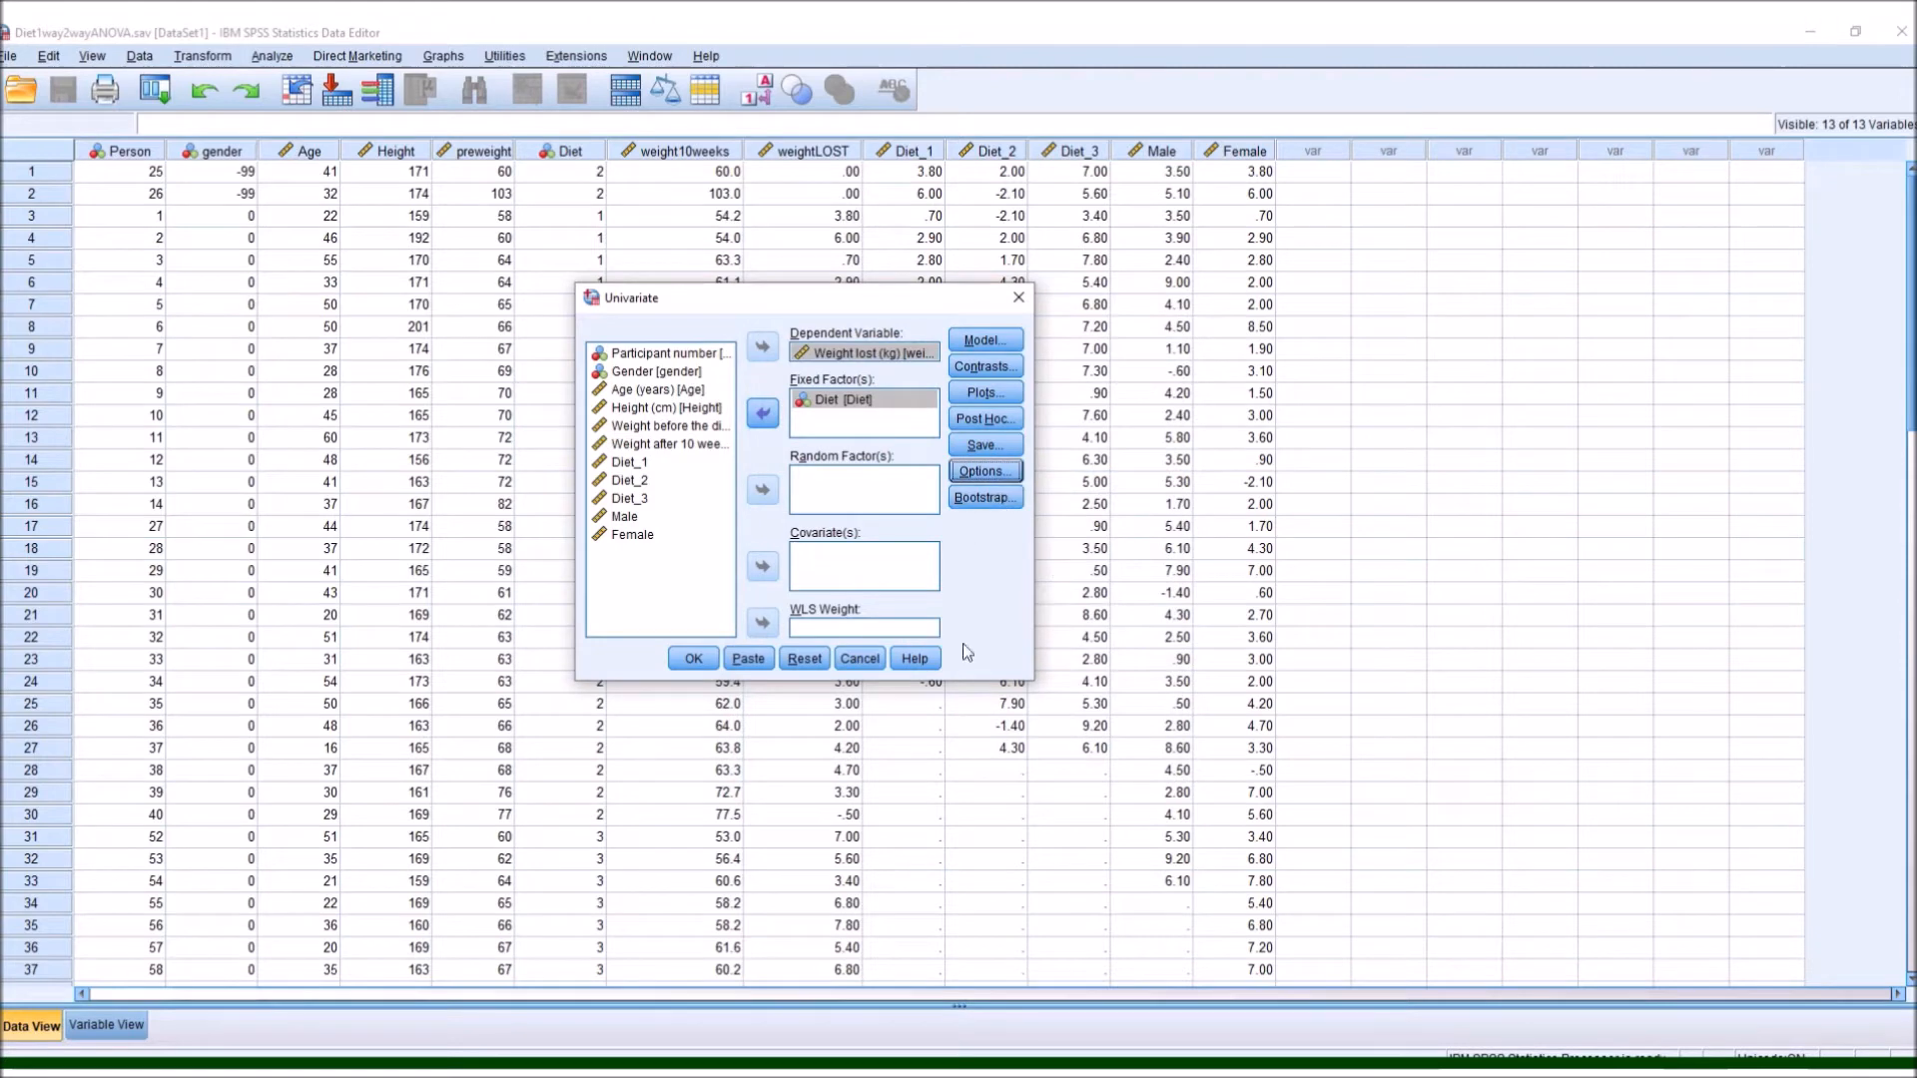
left_click(692, 660)
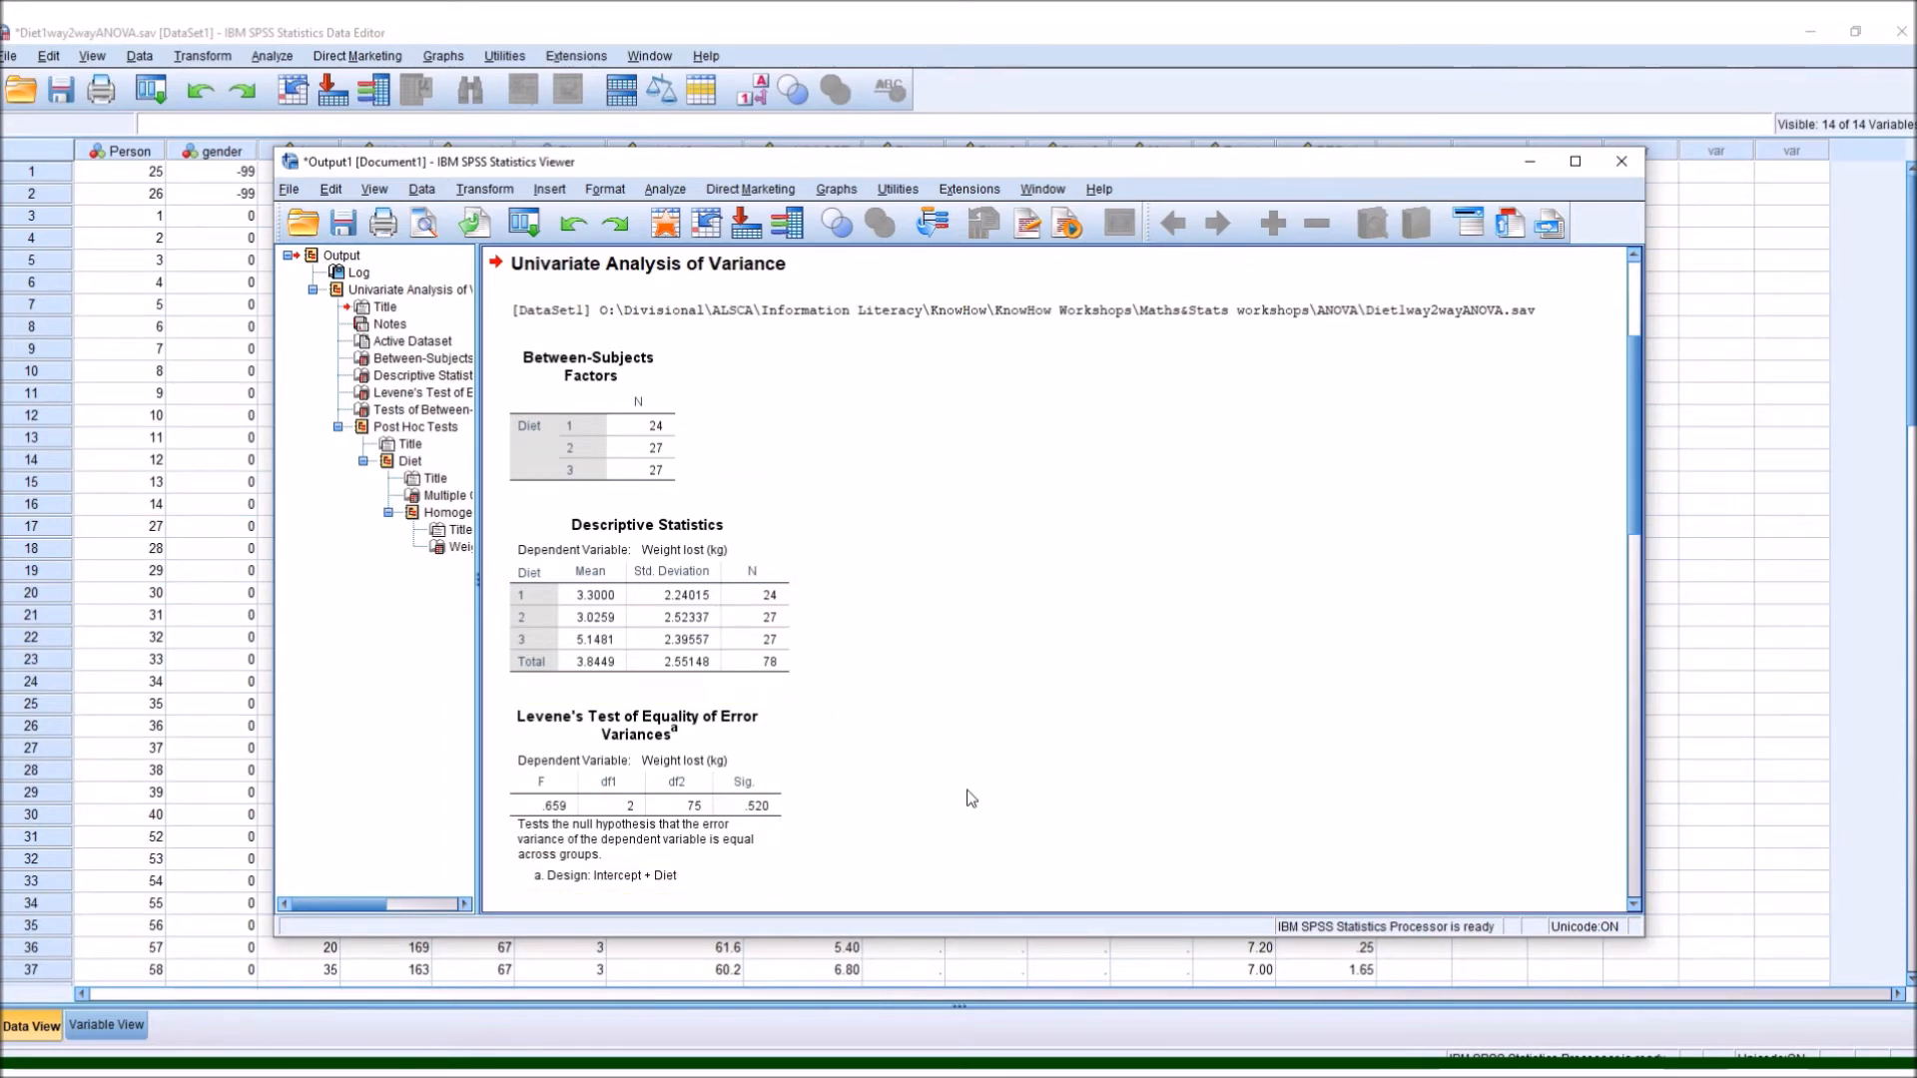
Examine the between-subjects factors, the descriptive statistics and Levene's test of equality of error variances in the output.
scroll(967, 796, "up", 3)
scroll(770, 725, "down", 2)
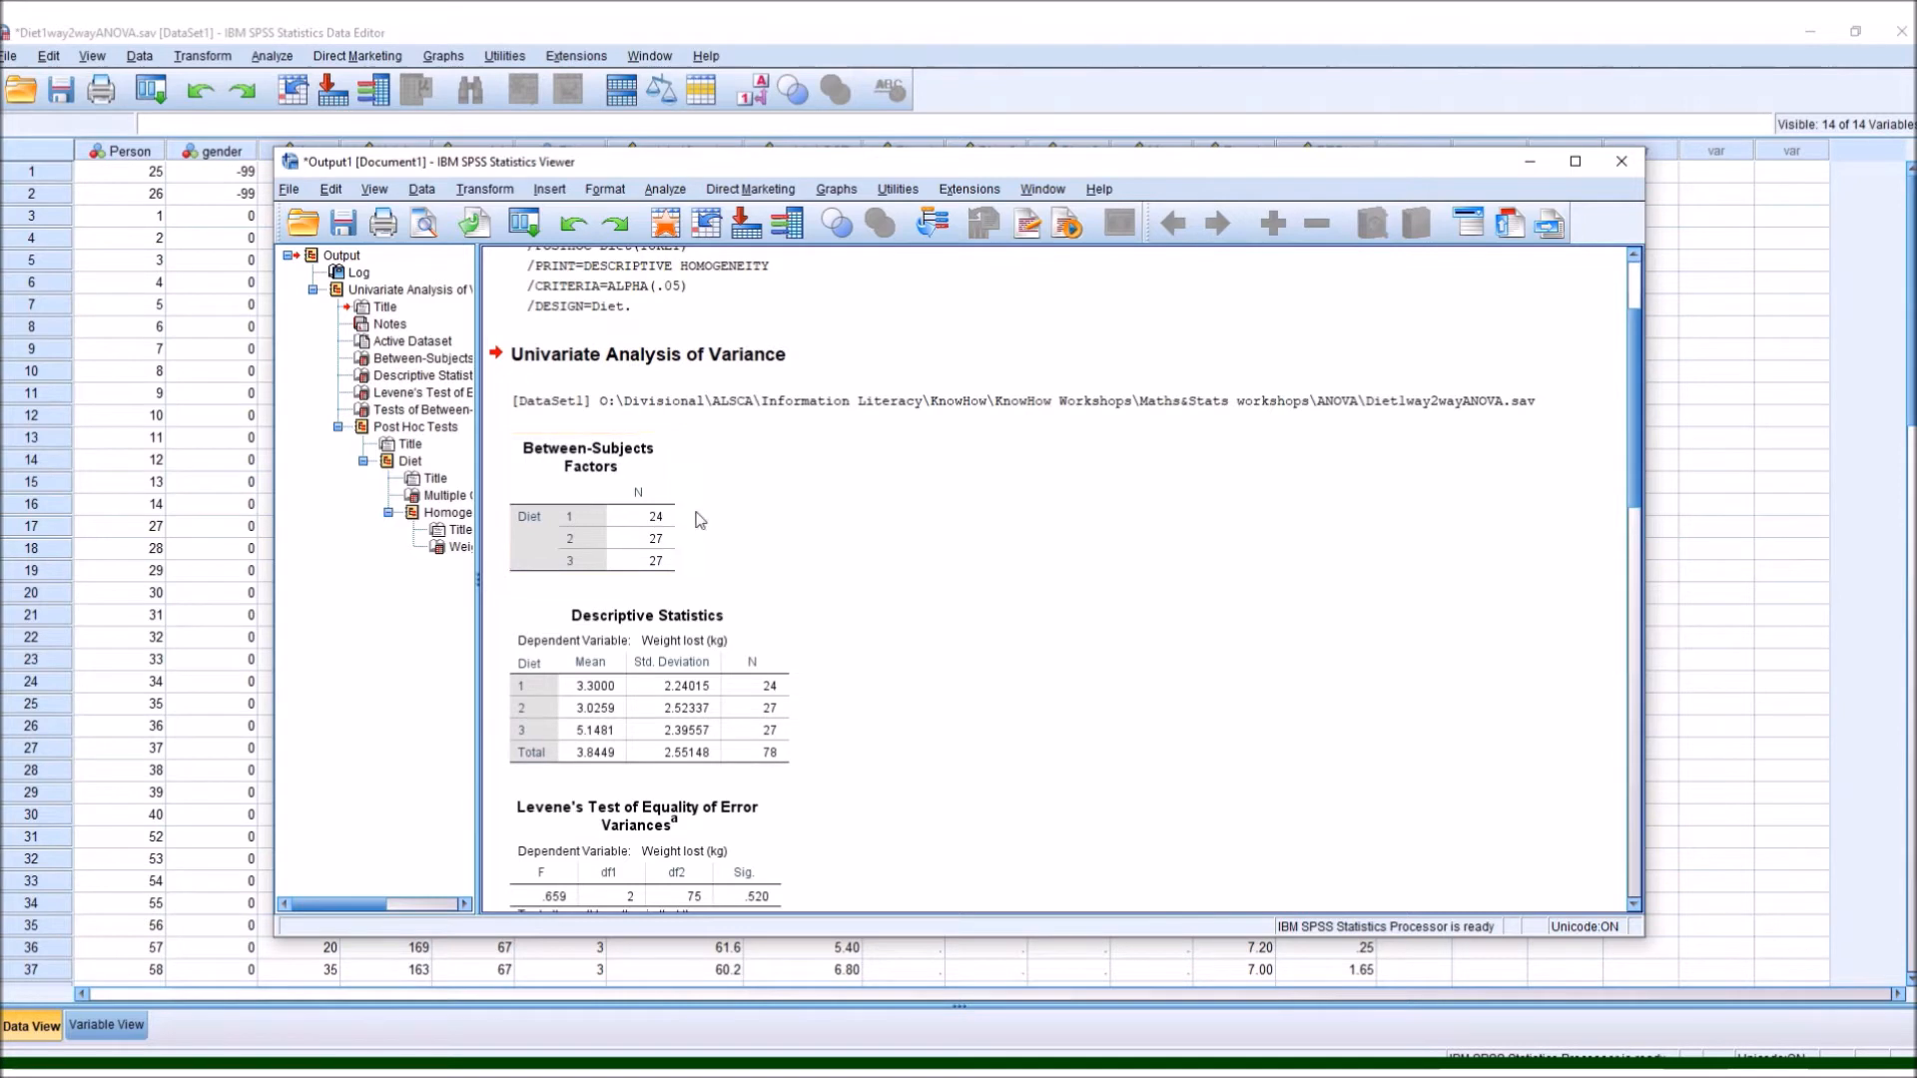
scroll(765, 595, "down", 2)
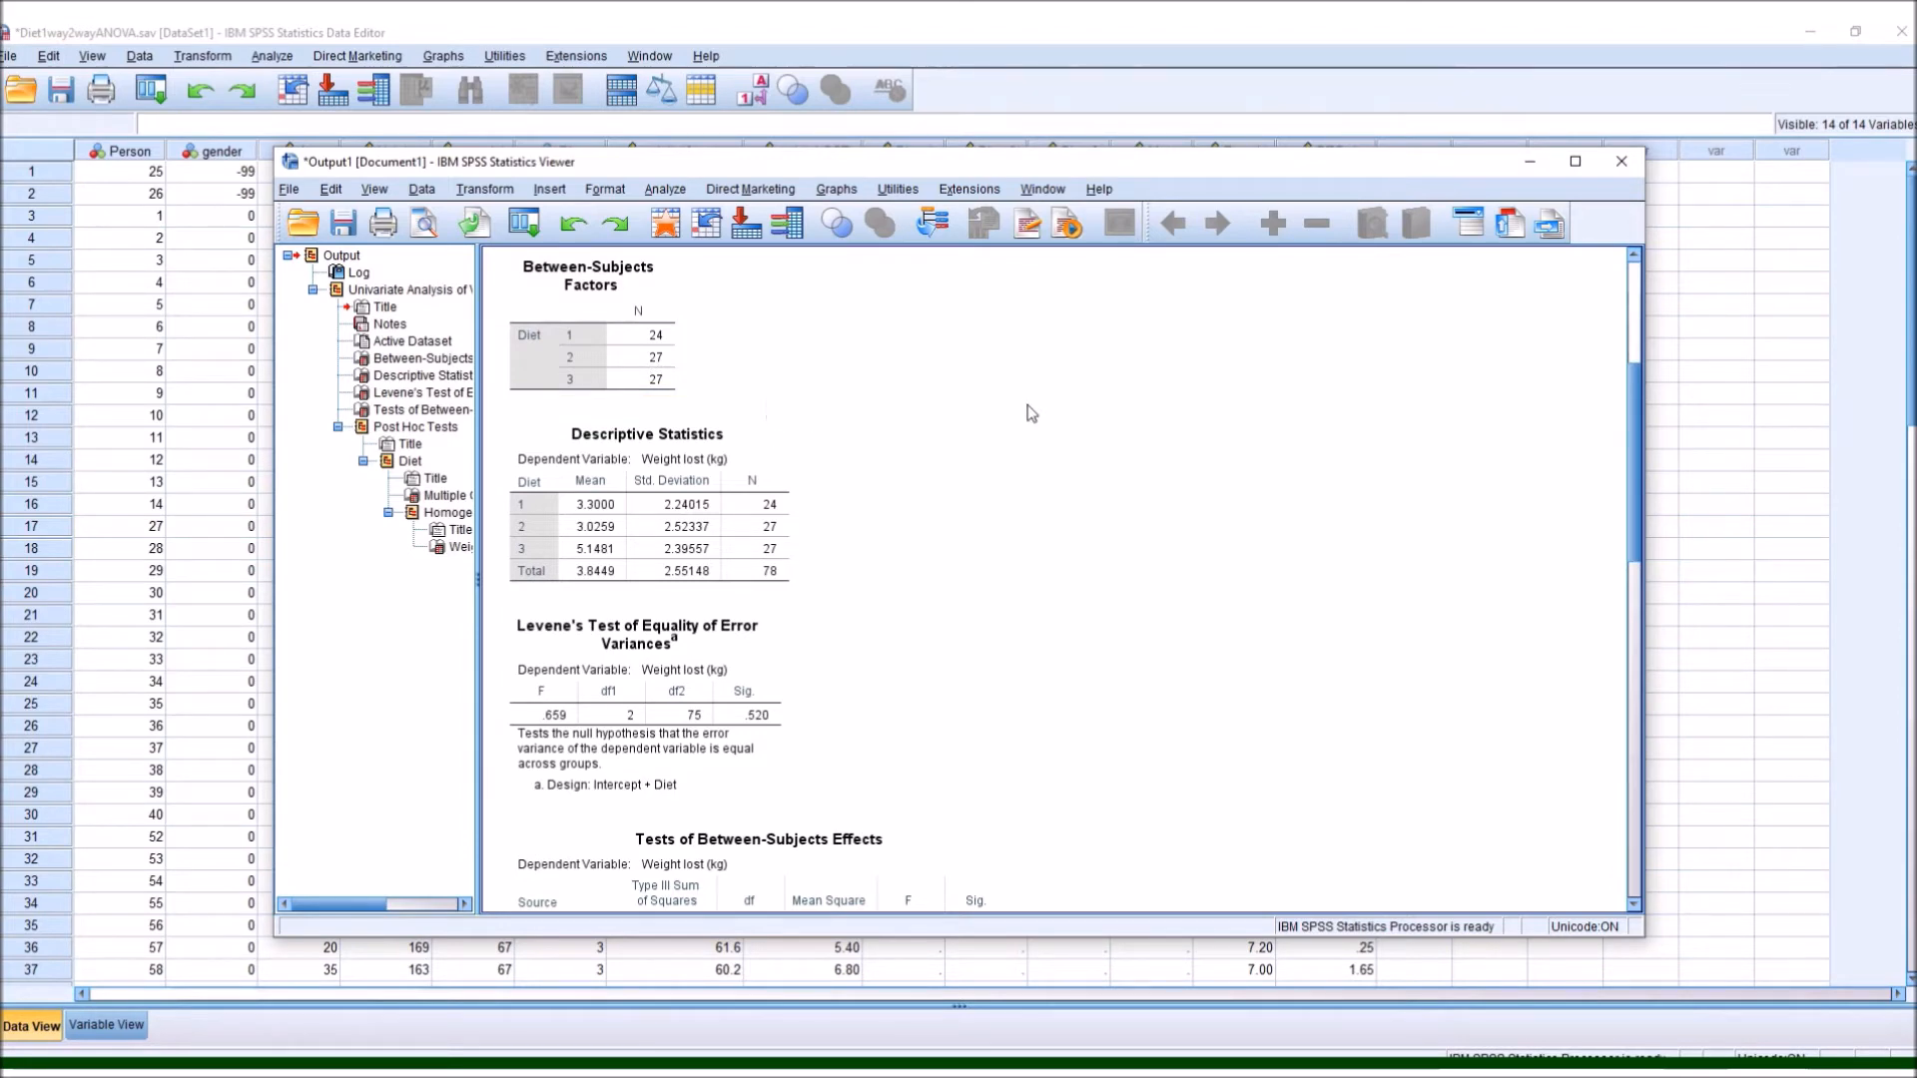
Return to the data and run a legacy one-sample Kolmogorov-Smirnov test for normality on the saved weightLOST residuals.
left_click(1533, 163)
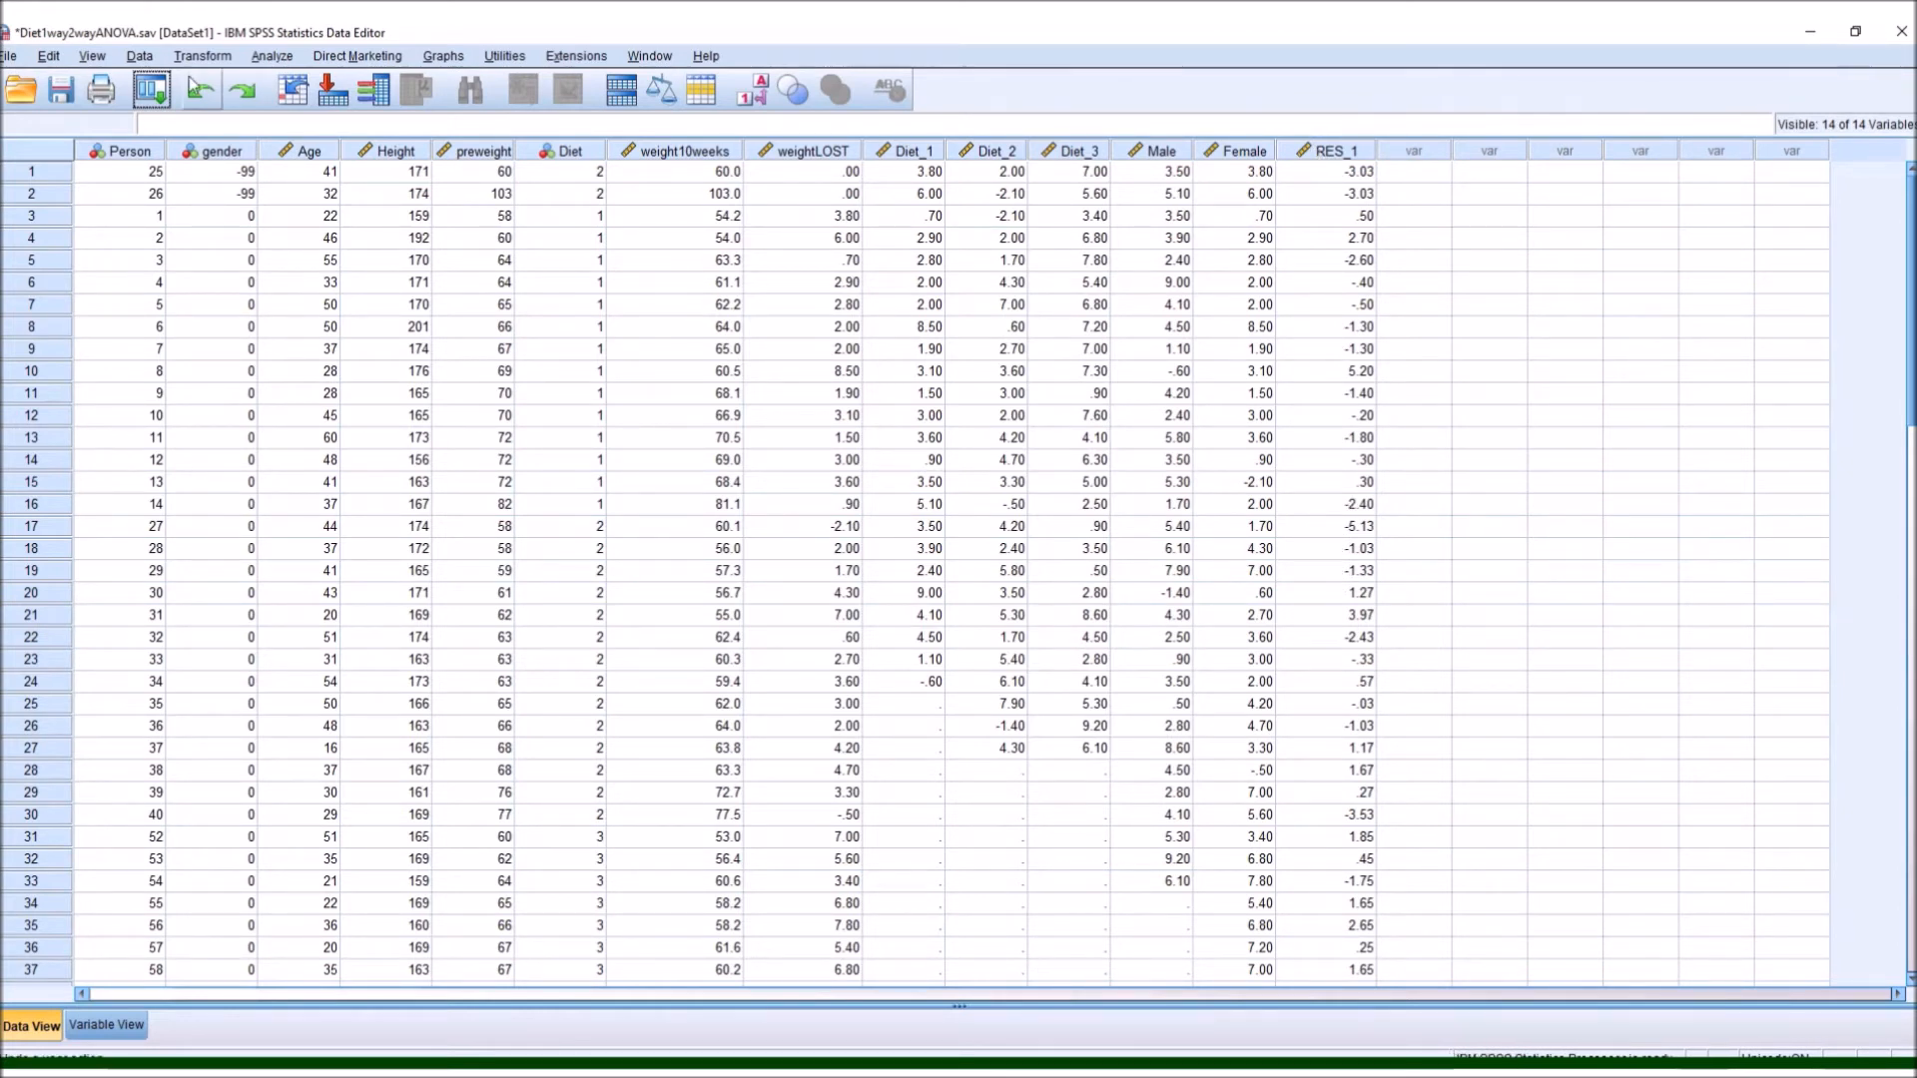
left_click(277, 60)
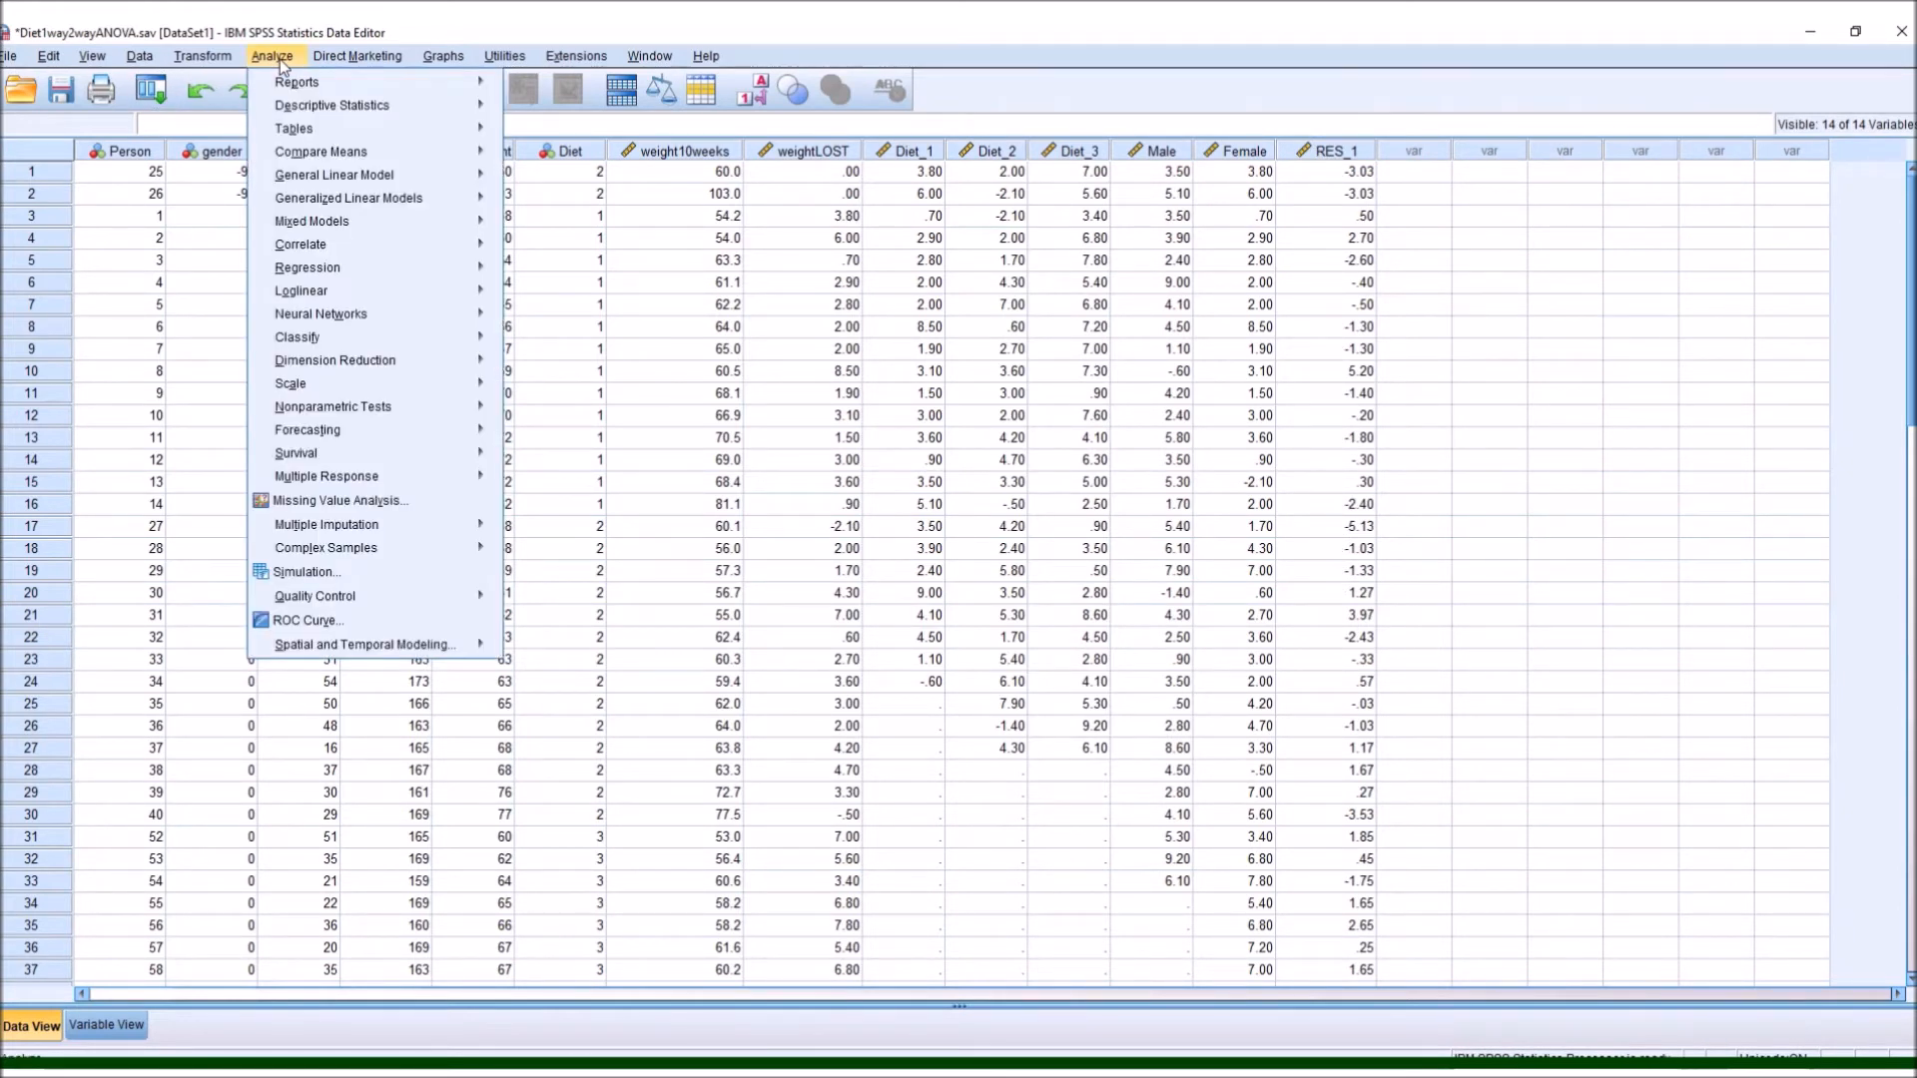
mouse_move(361, 410)
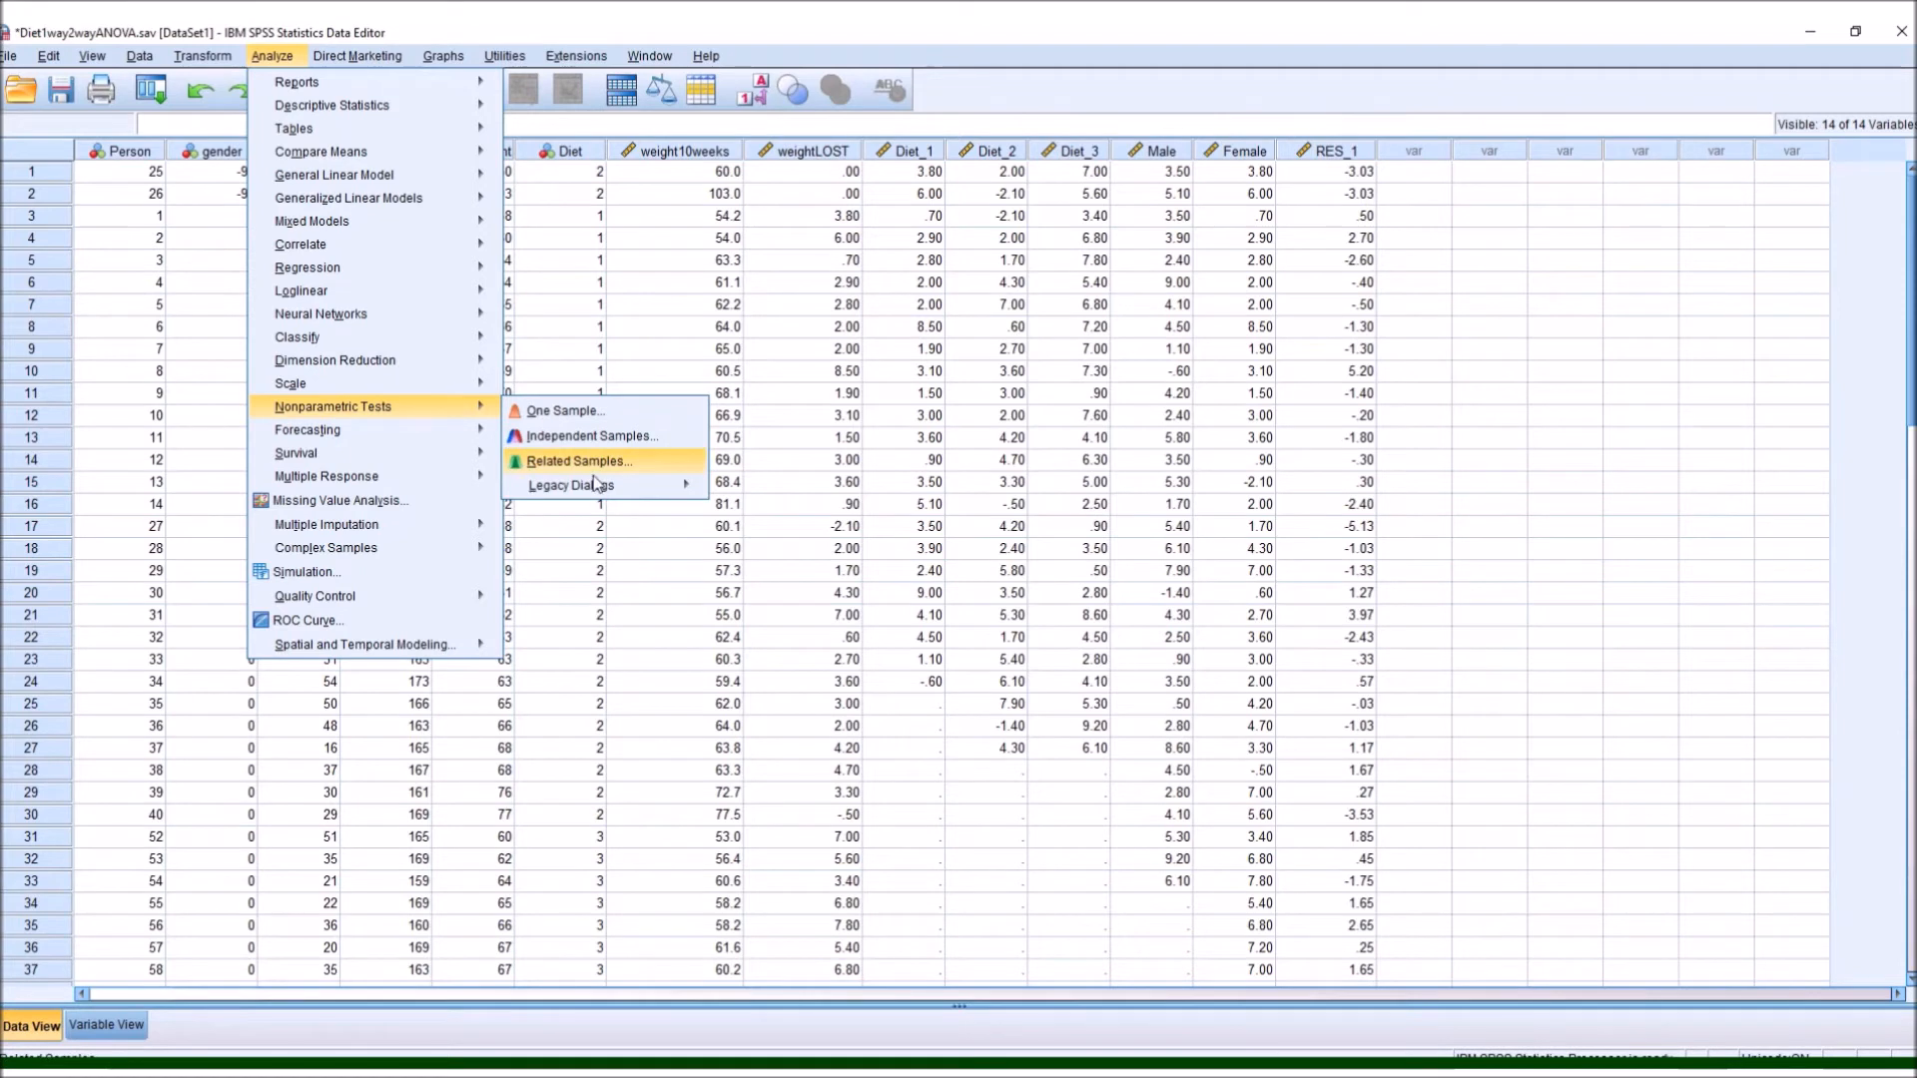
mouse_move(596, 490)
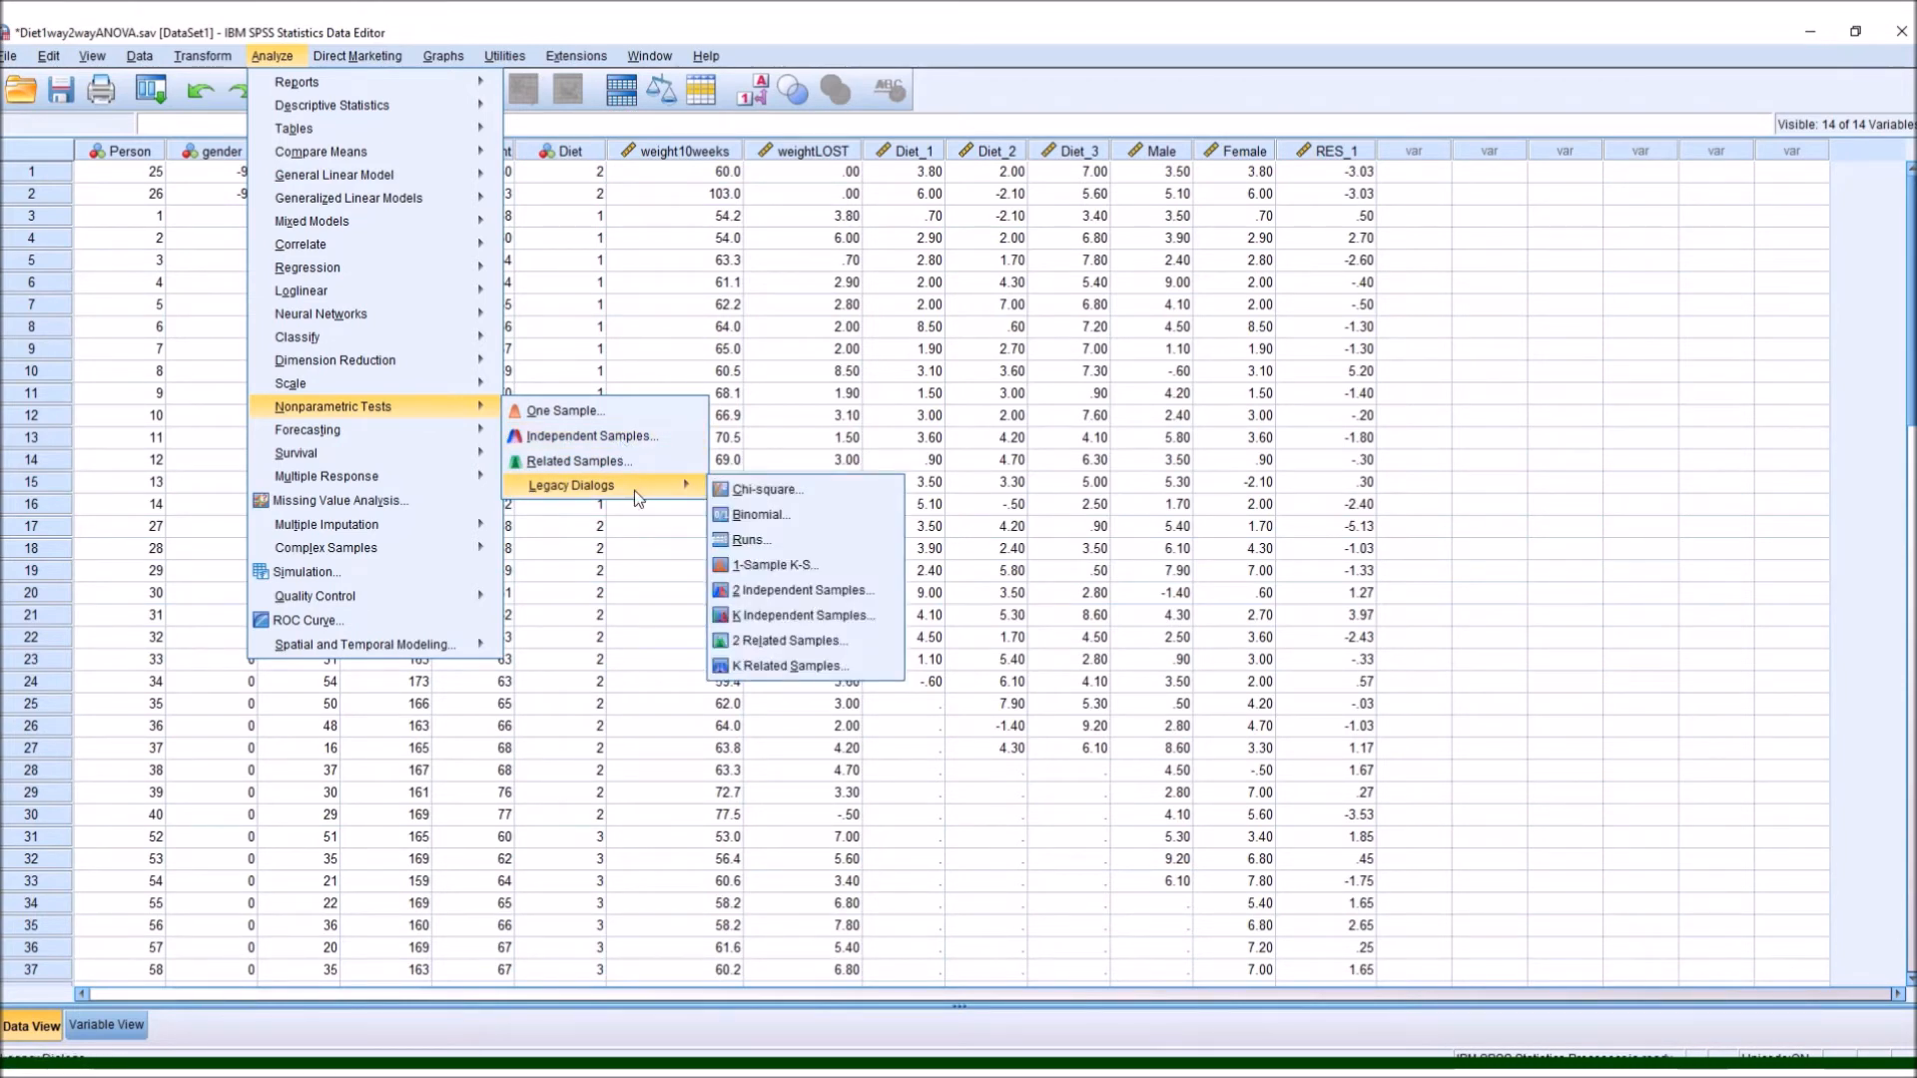
left_click(819, 565)
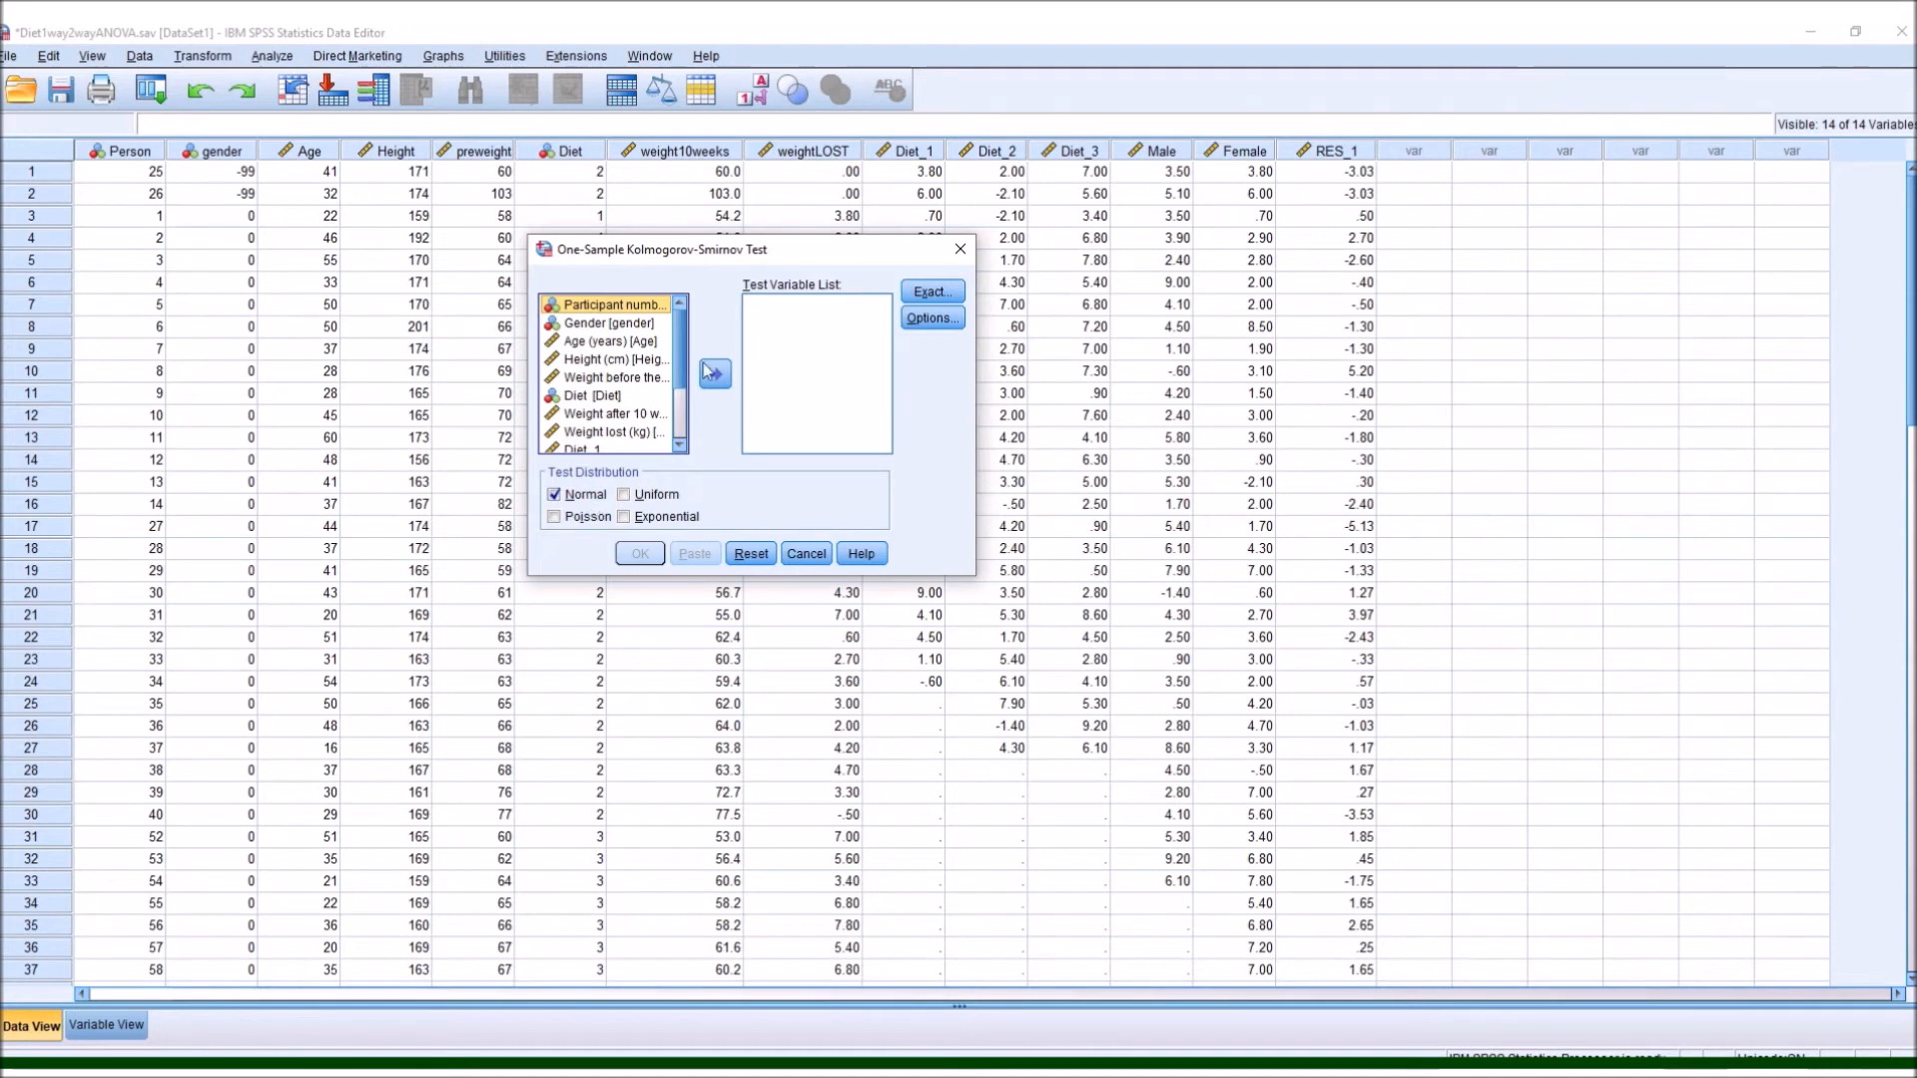
left_click_drag(685, 330, 687, 409)
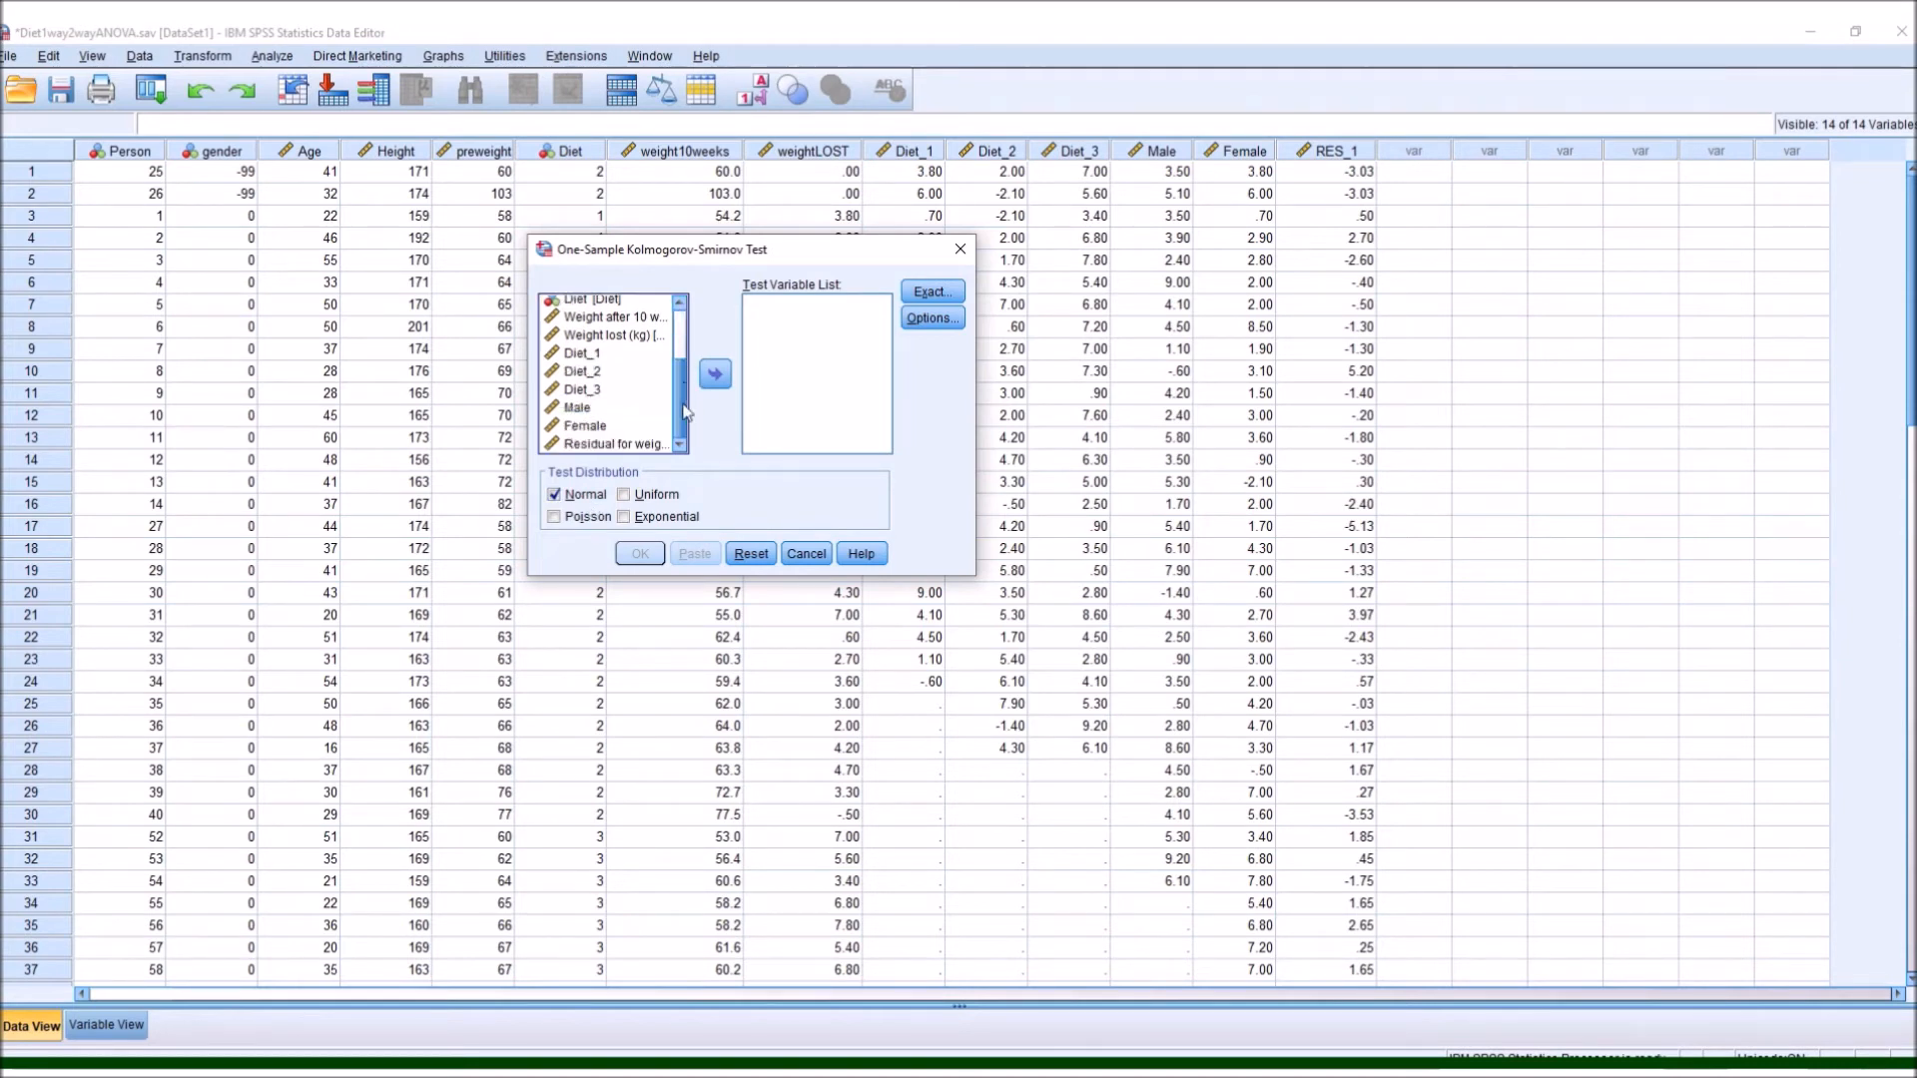
left_click(623, 446)
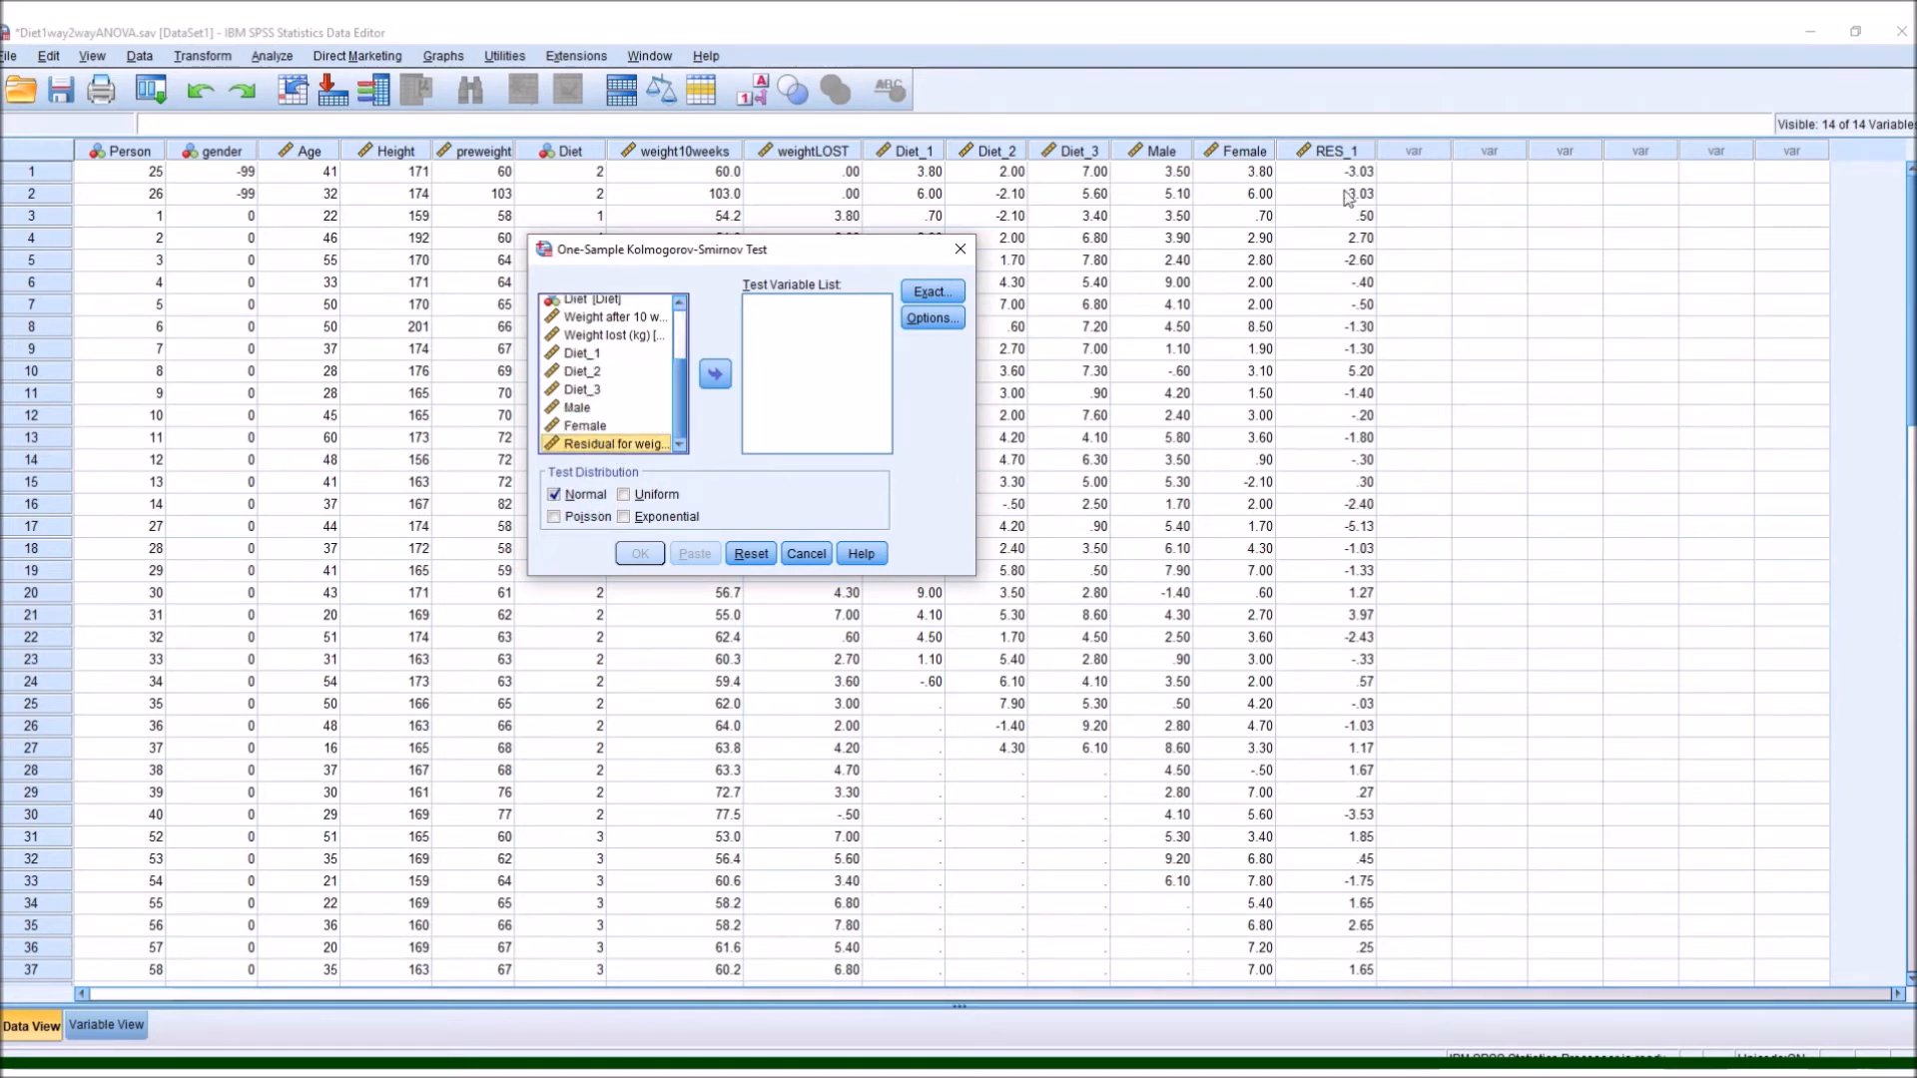
left_click(712, 379)
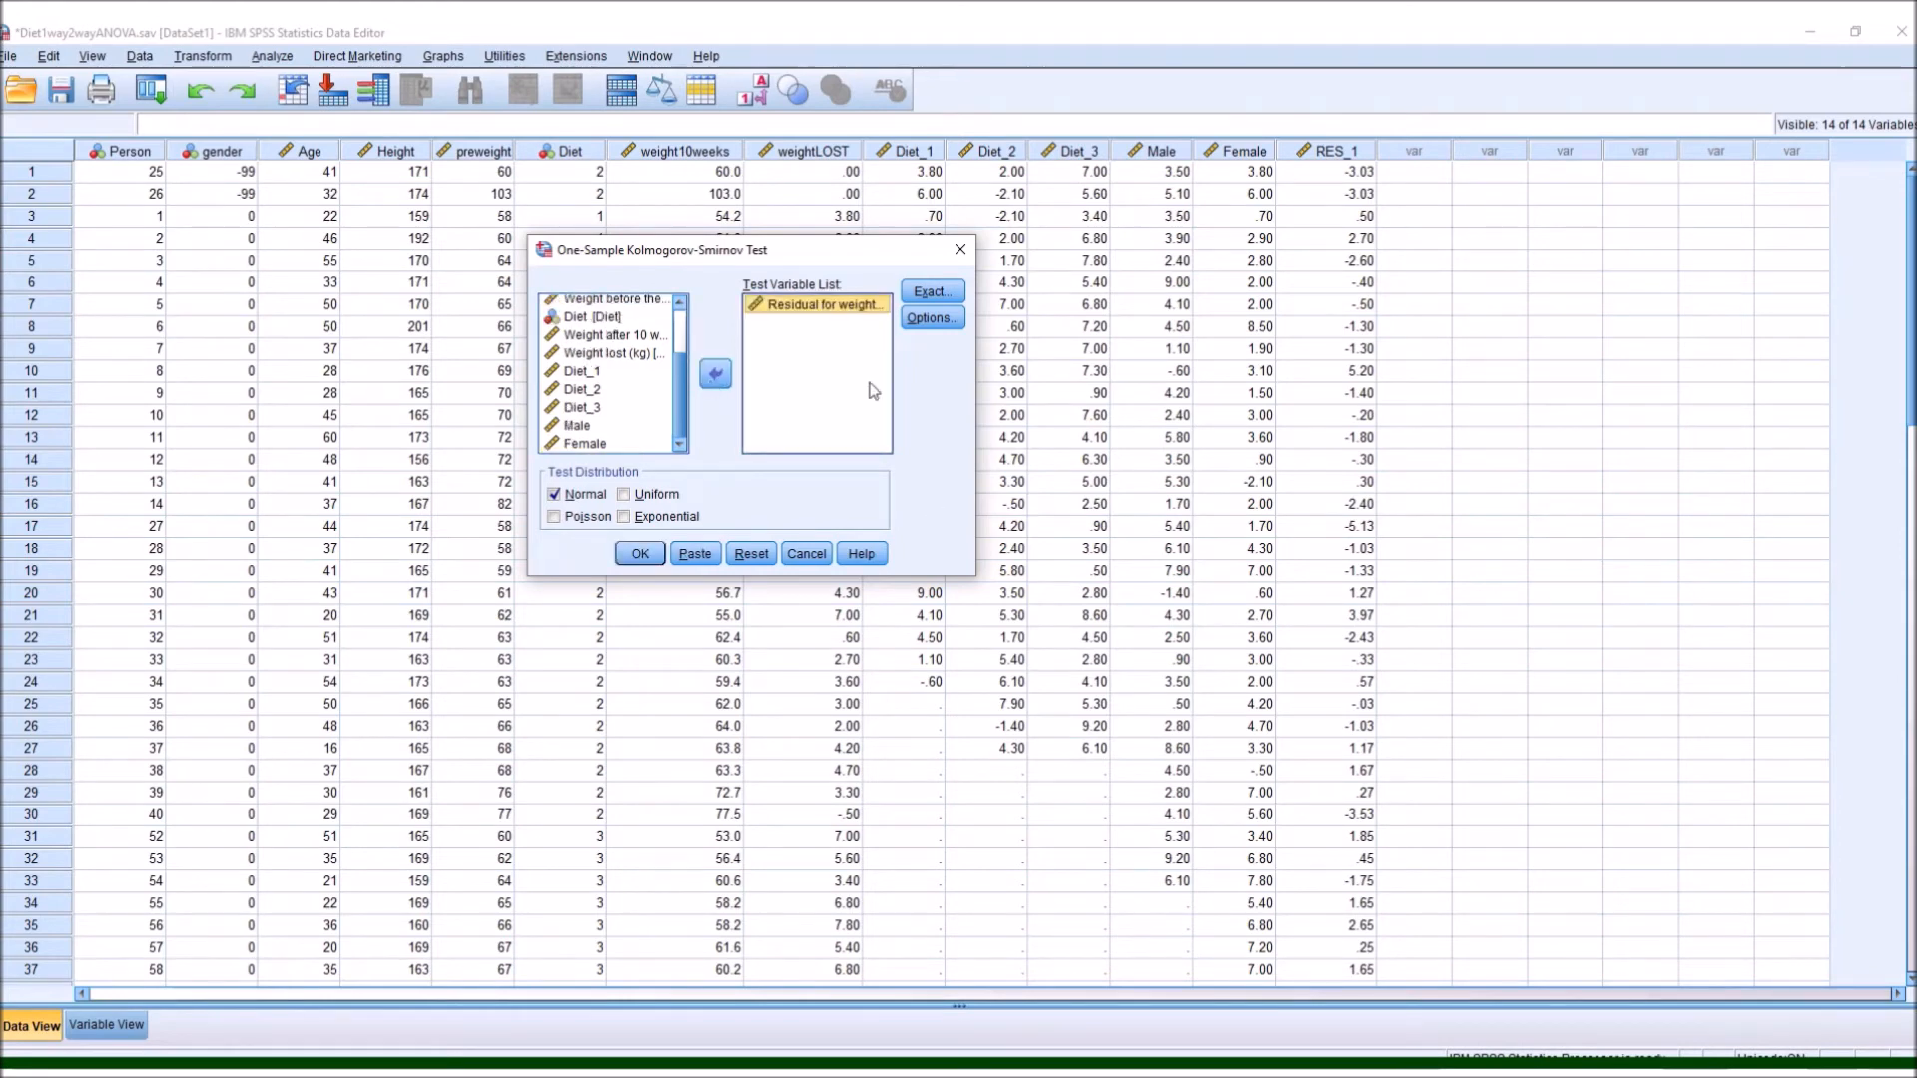
left_click(639, 555)
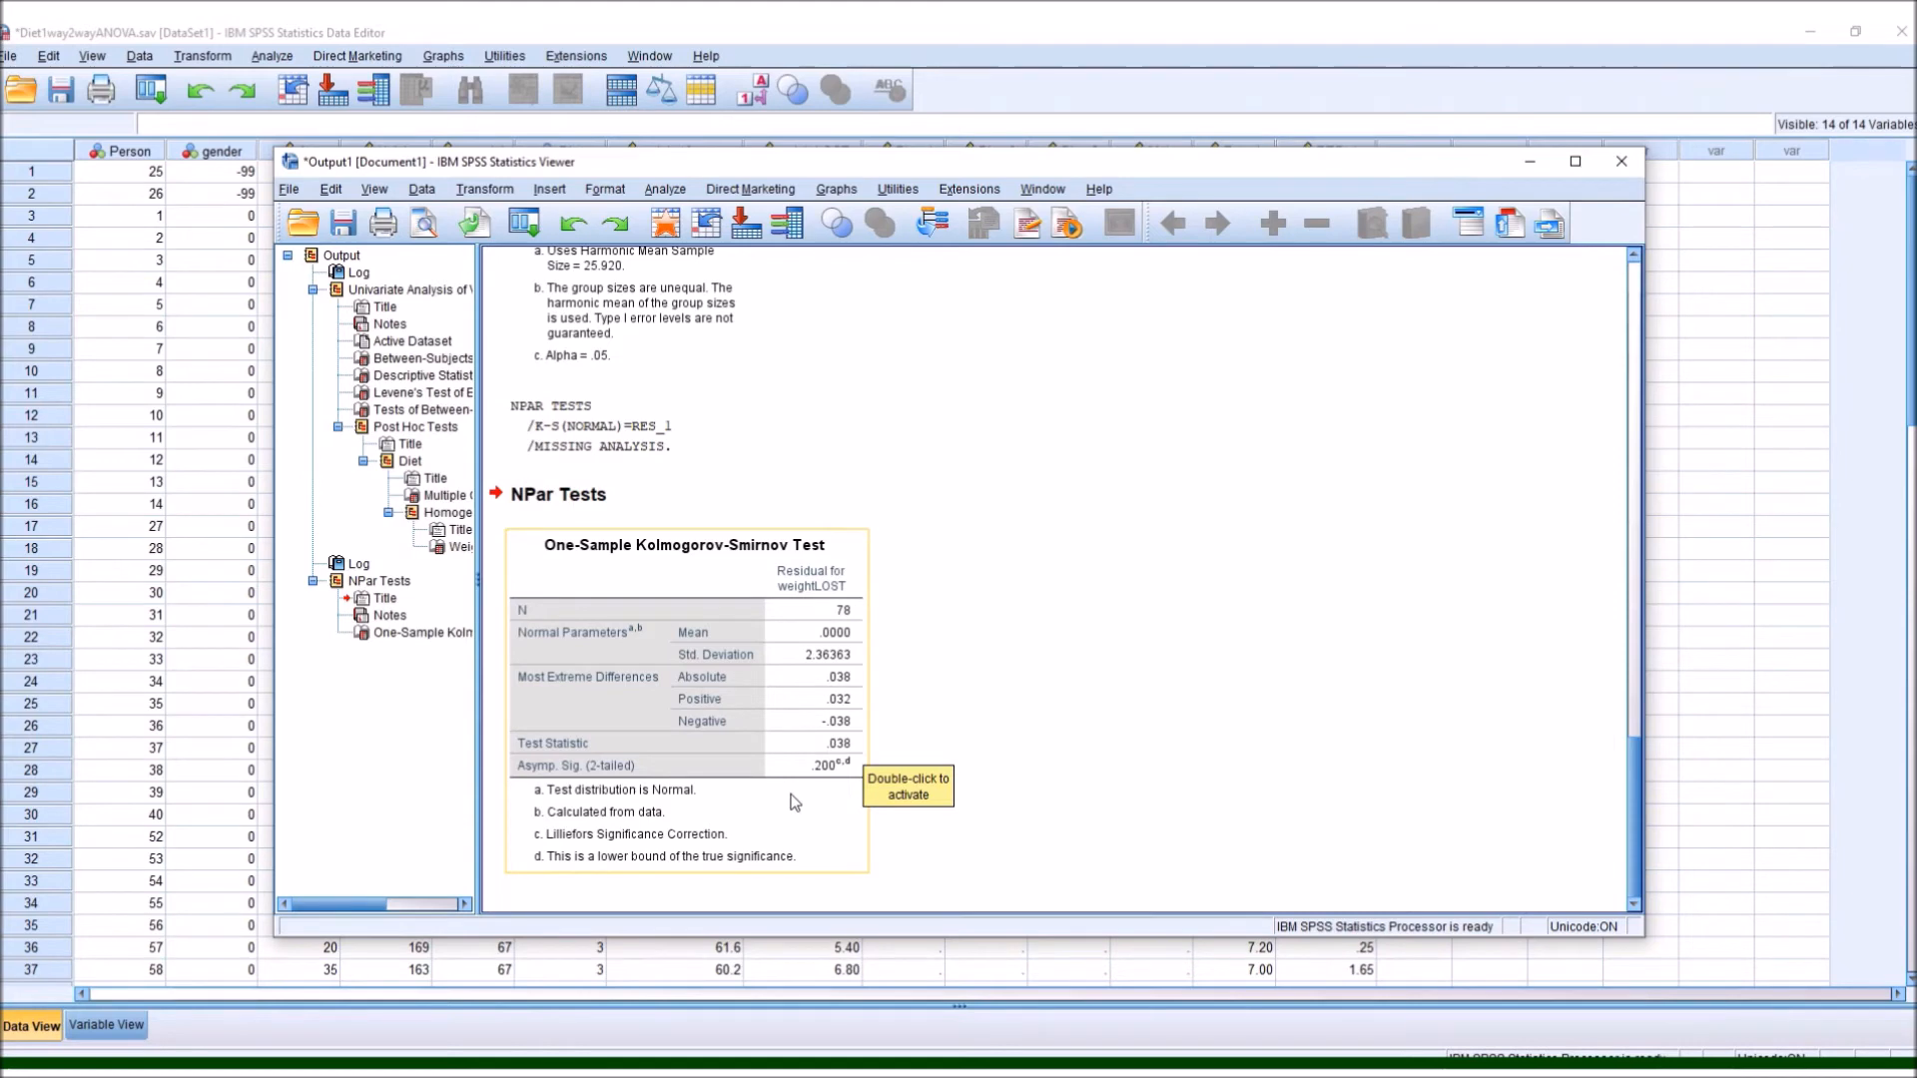
Examine the Tests of Between-Subjects Effects table in the univariate output for the effect of Diet on weight lost.
scroll(1203, 754, "up", 15)
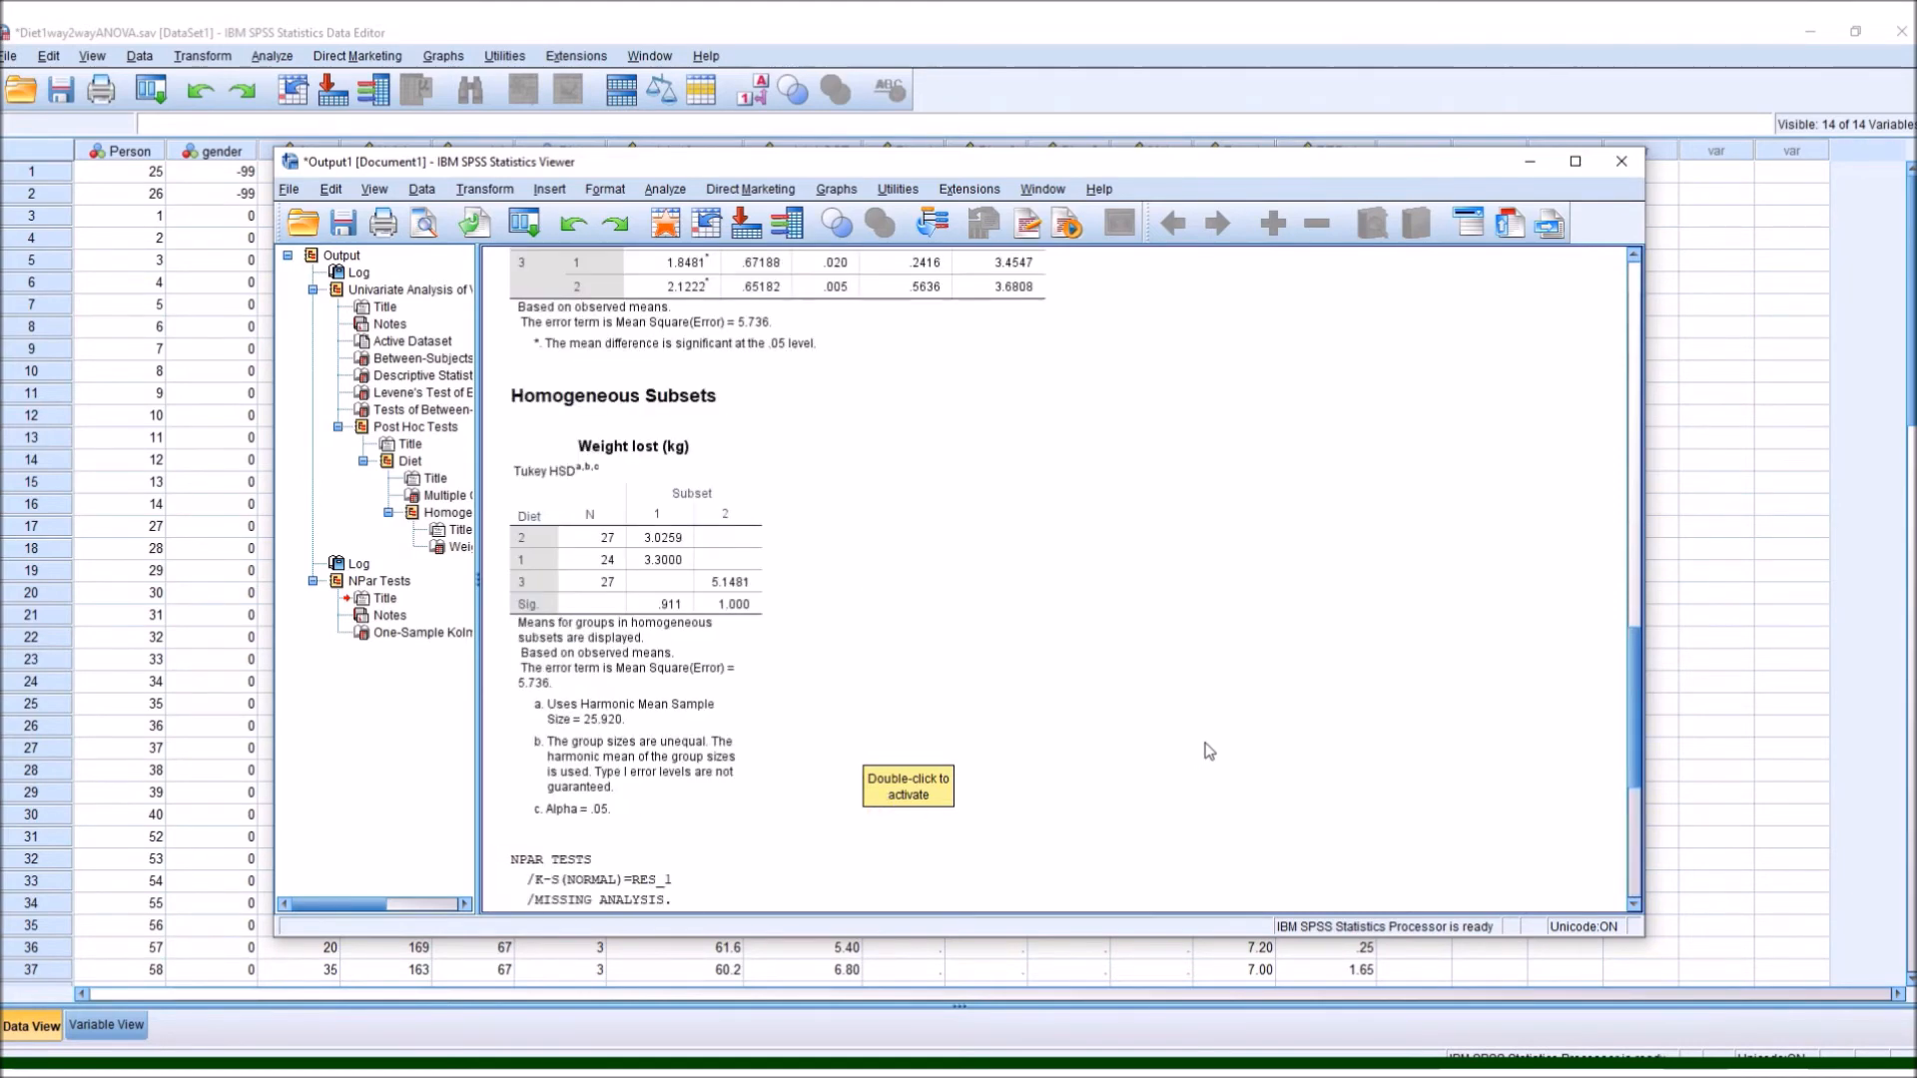
scroll(1208, 751, "up", 3)
scroll(1208, 751, "down", 9)
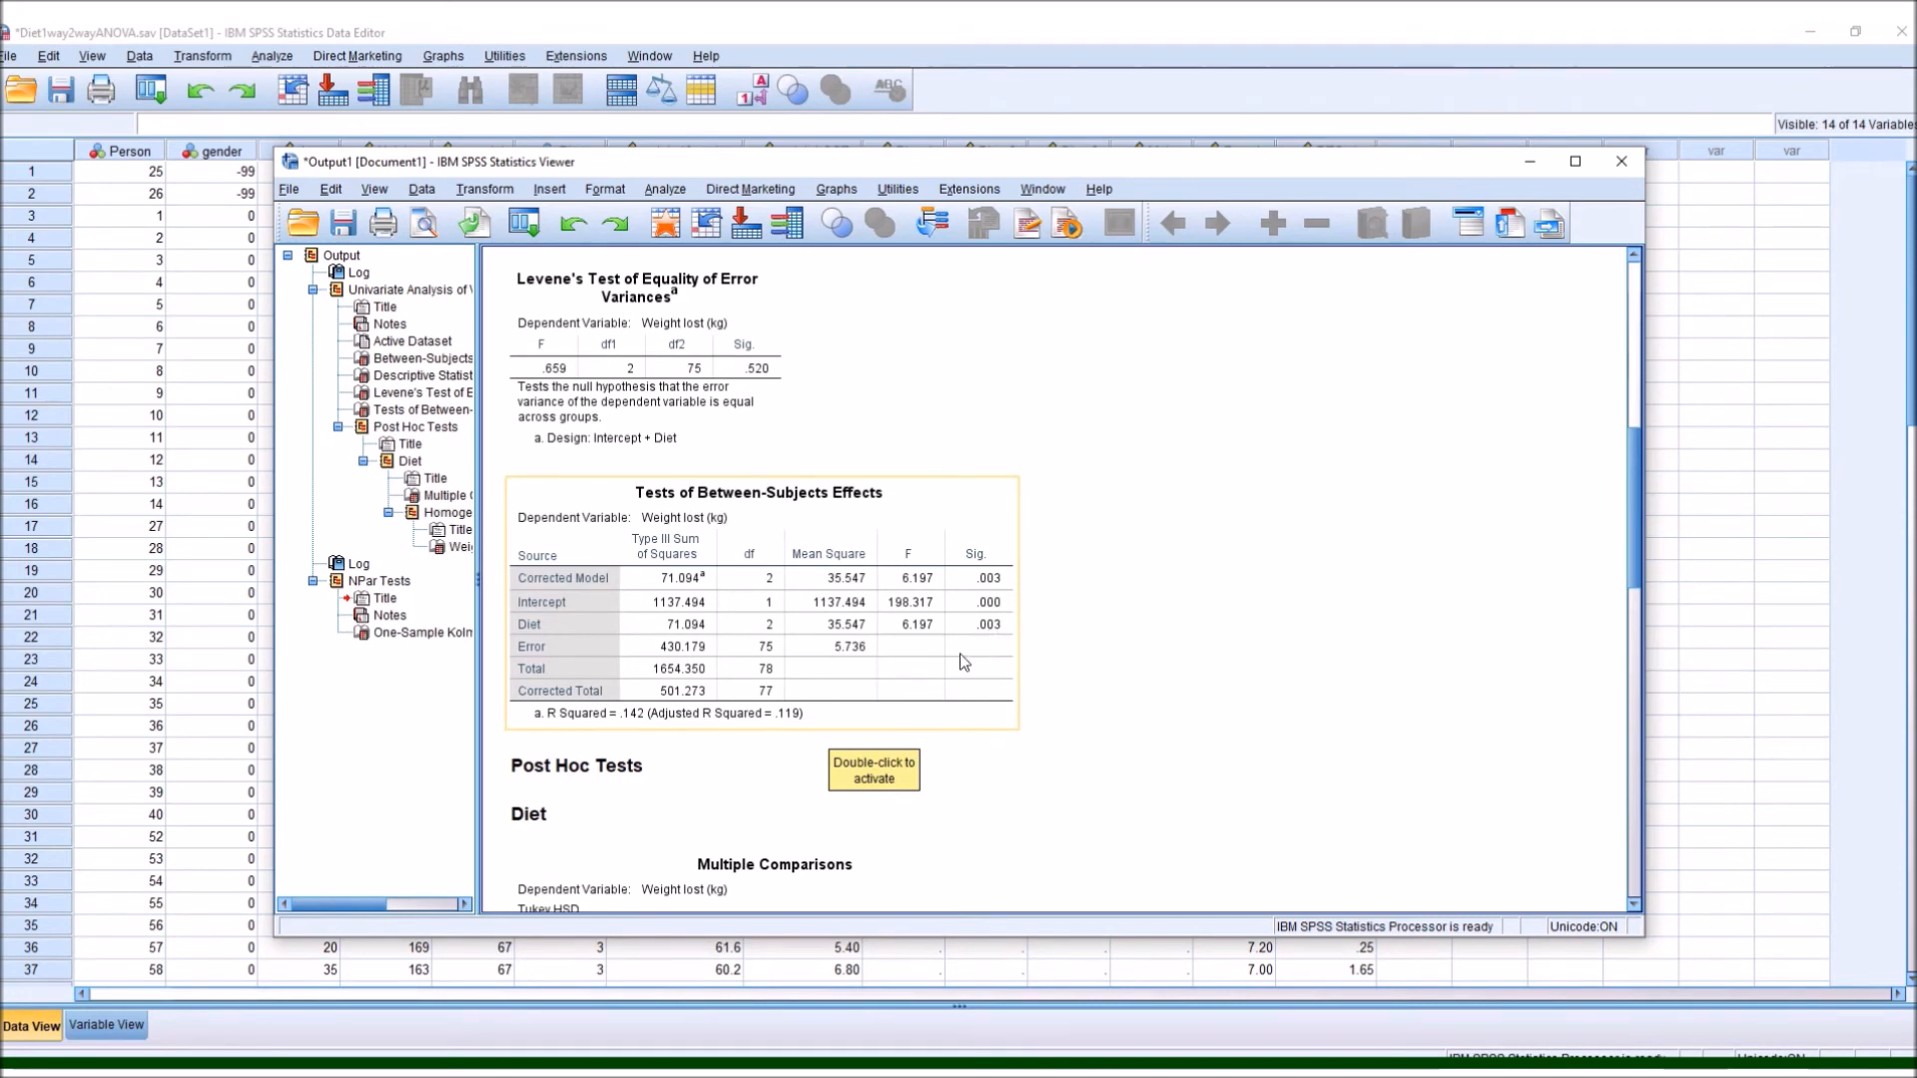
Compare the diet group means in Descriptive Statistics with the Diet significance in the Tests of Between-Subjects Effects table.
scroll(847, 654, "up", 5)
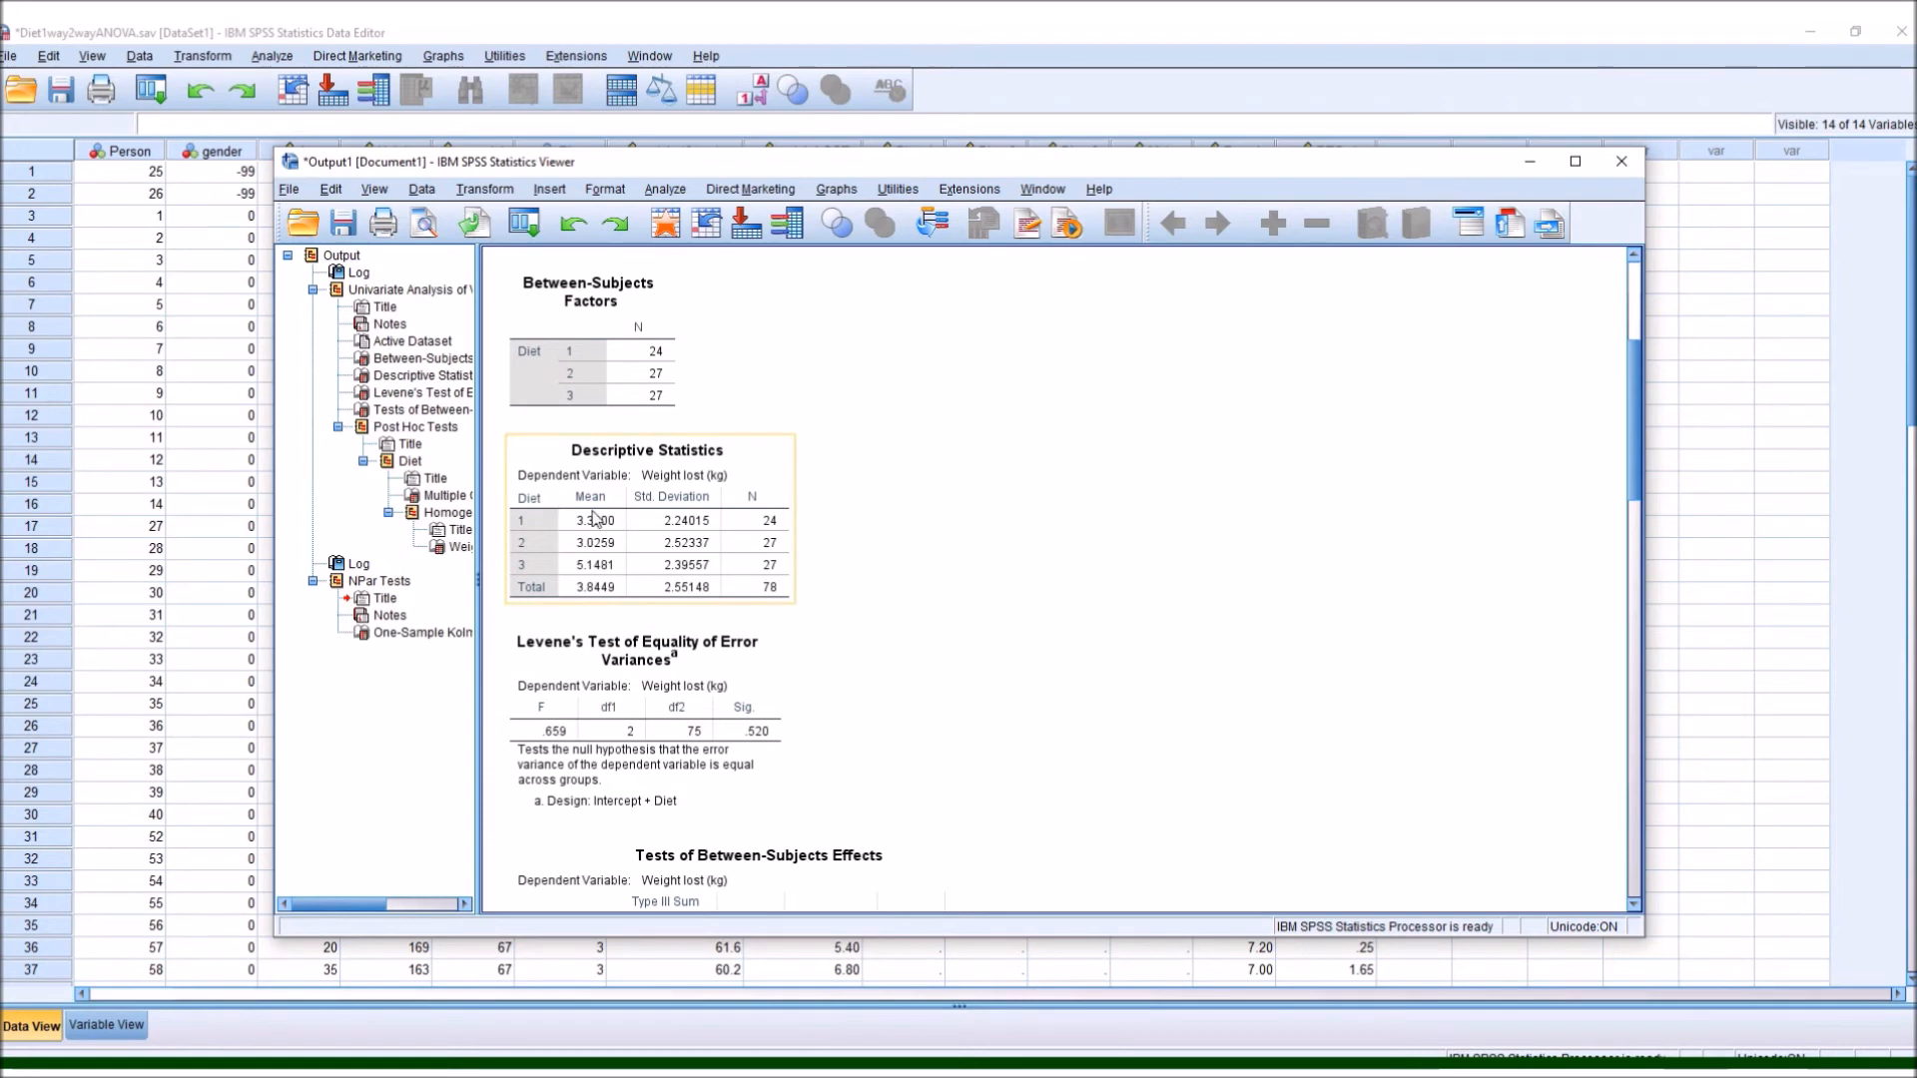
scroll(888, 659, "down", 3)
scroll(894, 661, "down", 2)
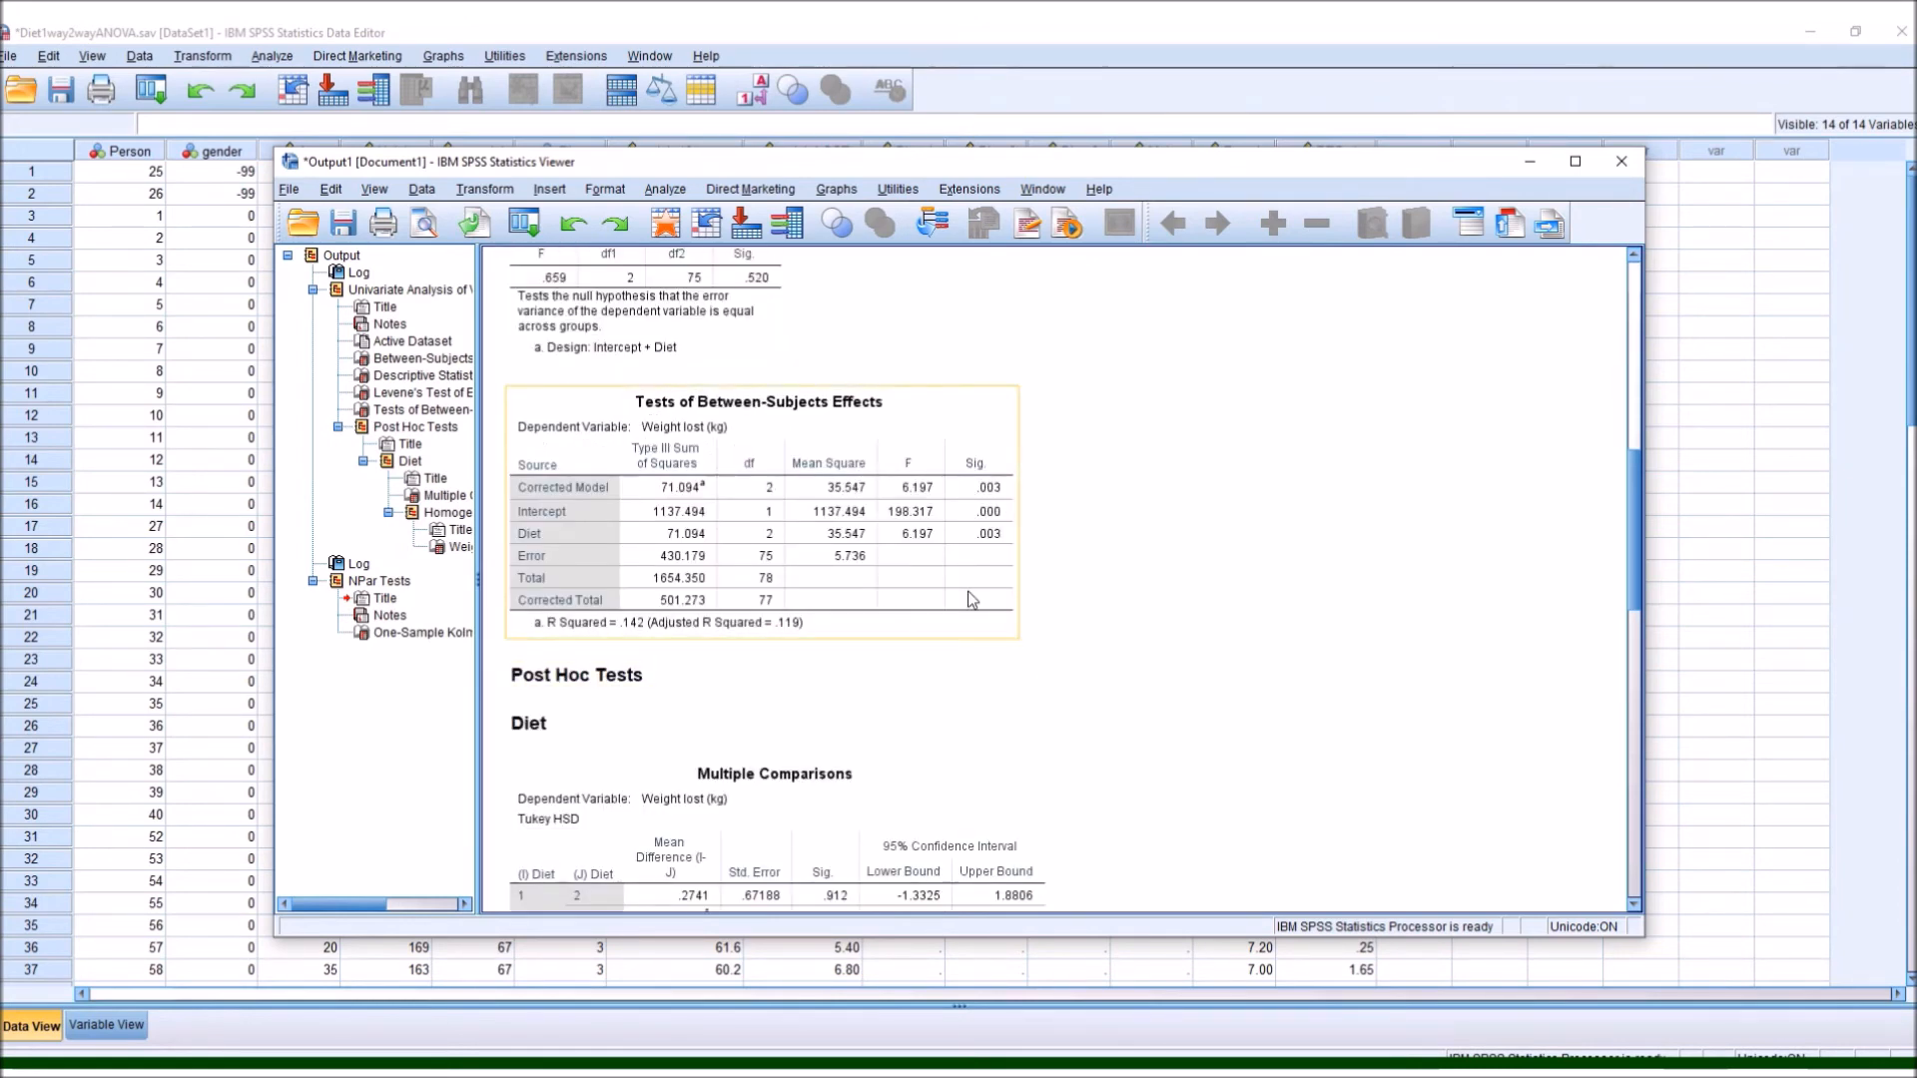
scroll(958, 714, "down", 1)
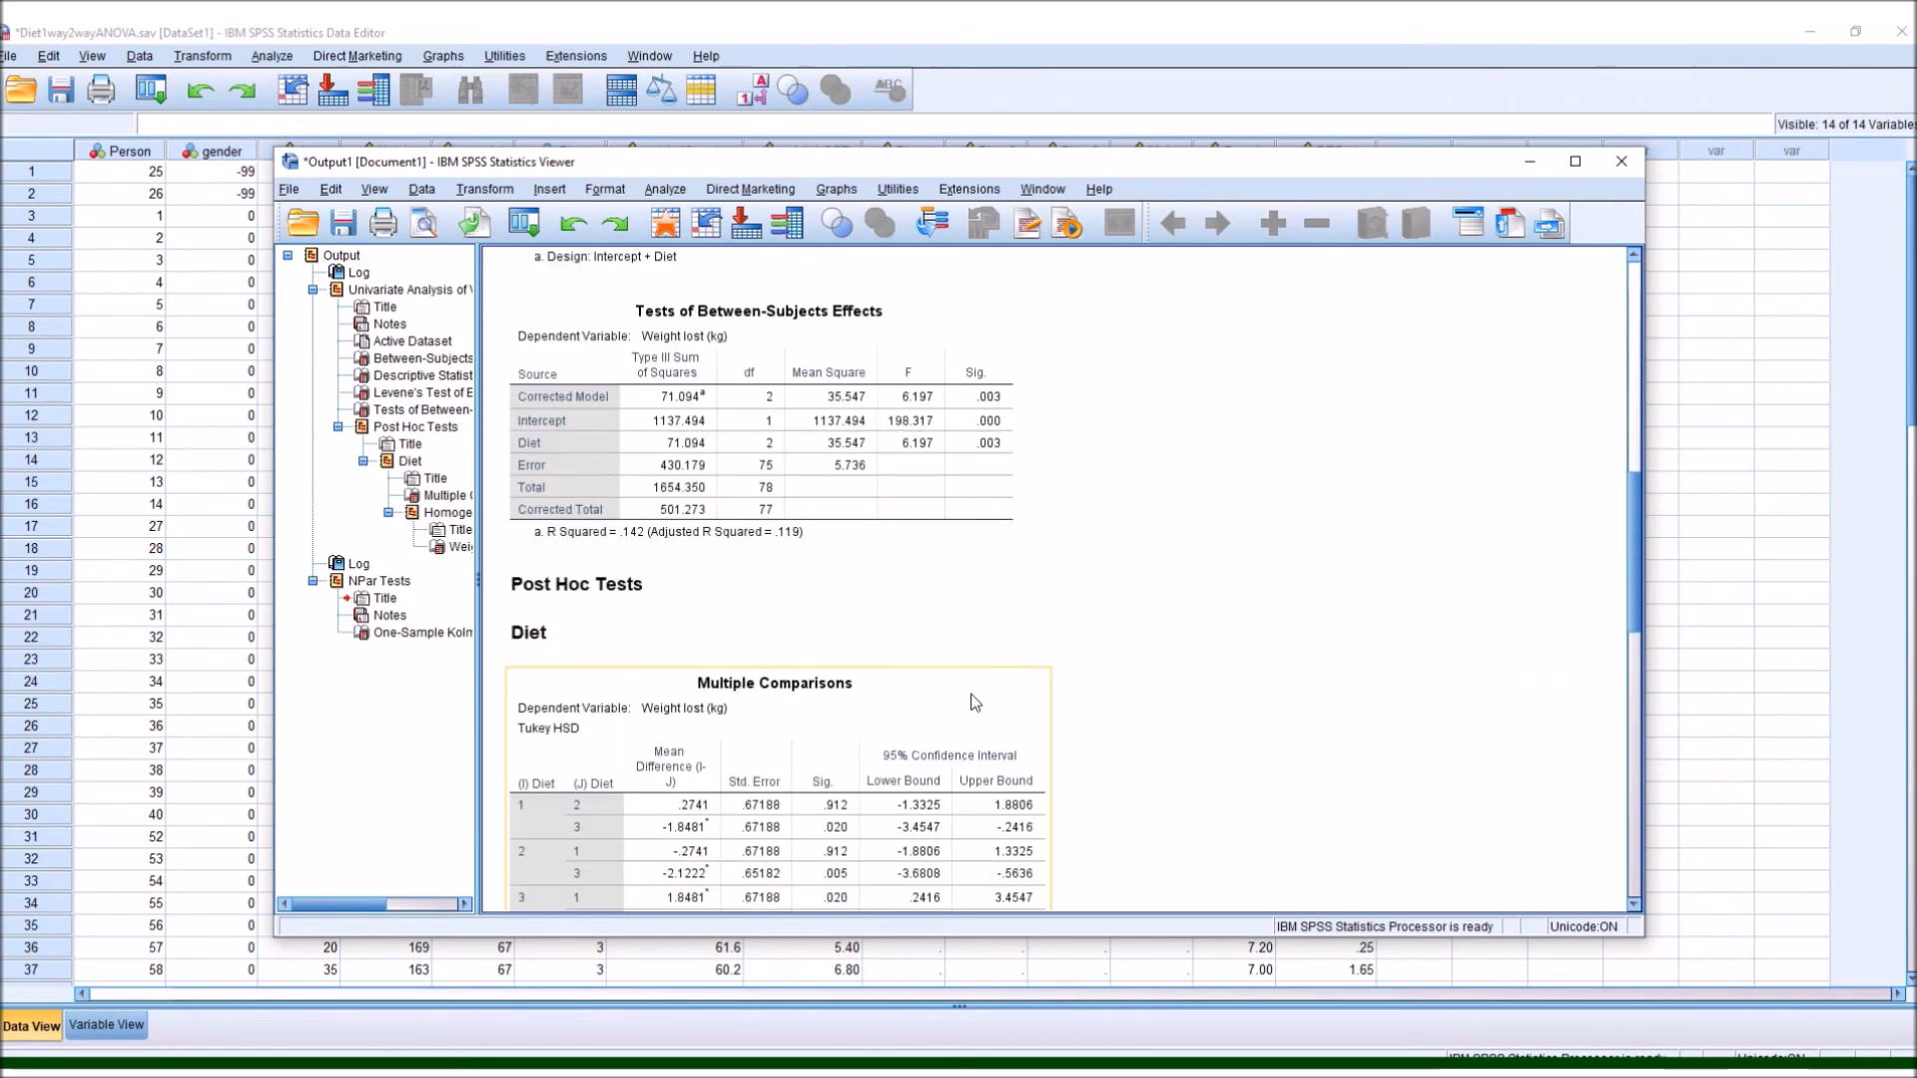
scroll(929, 691, "up", 2)
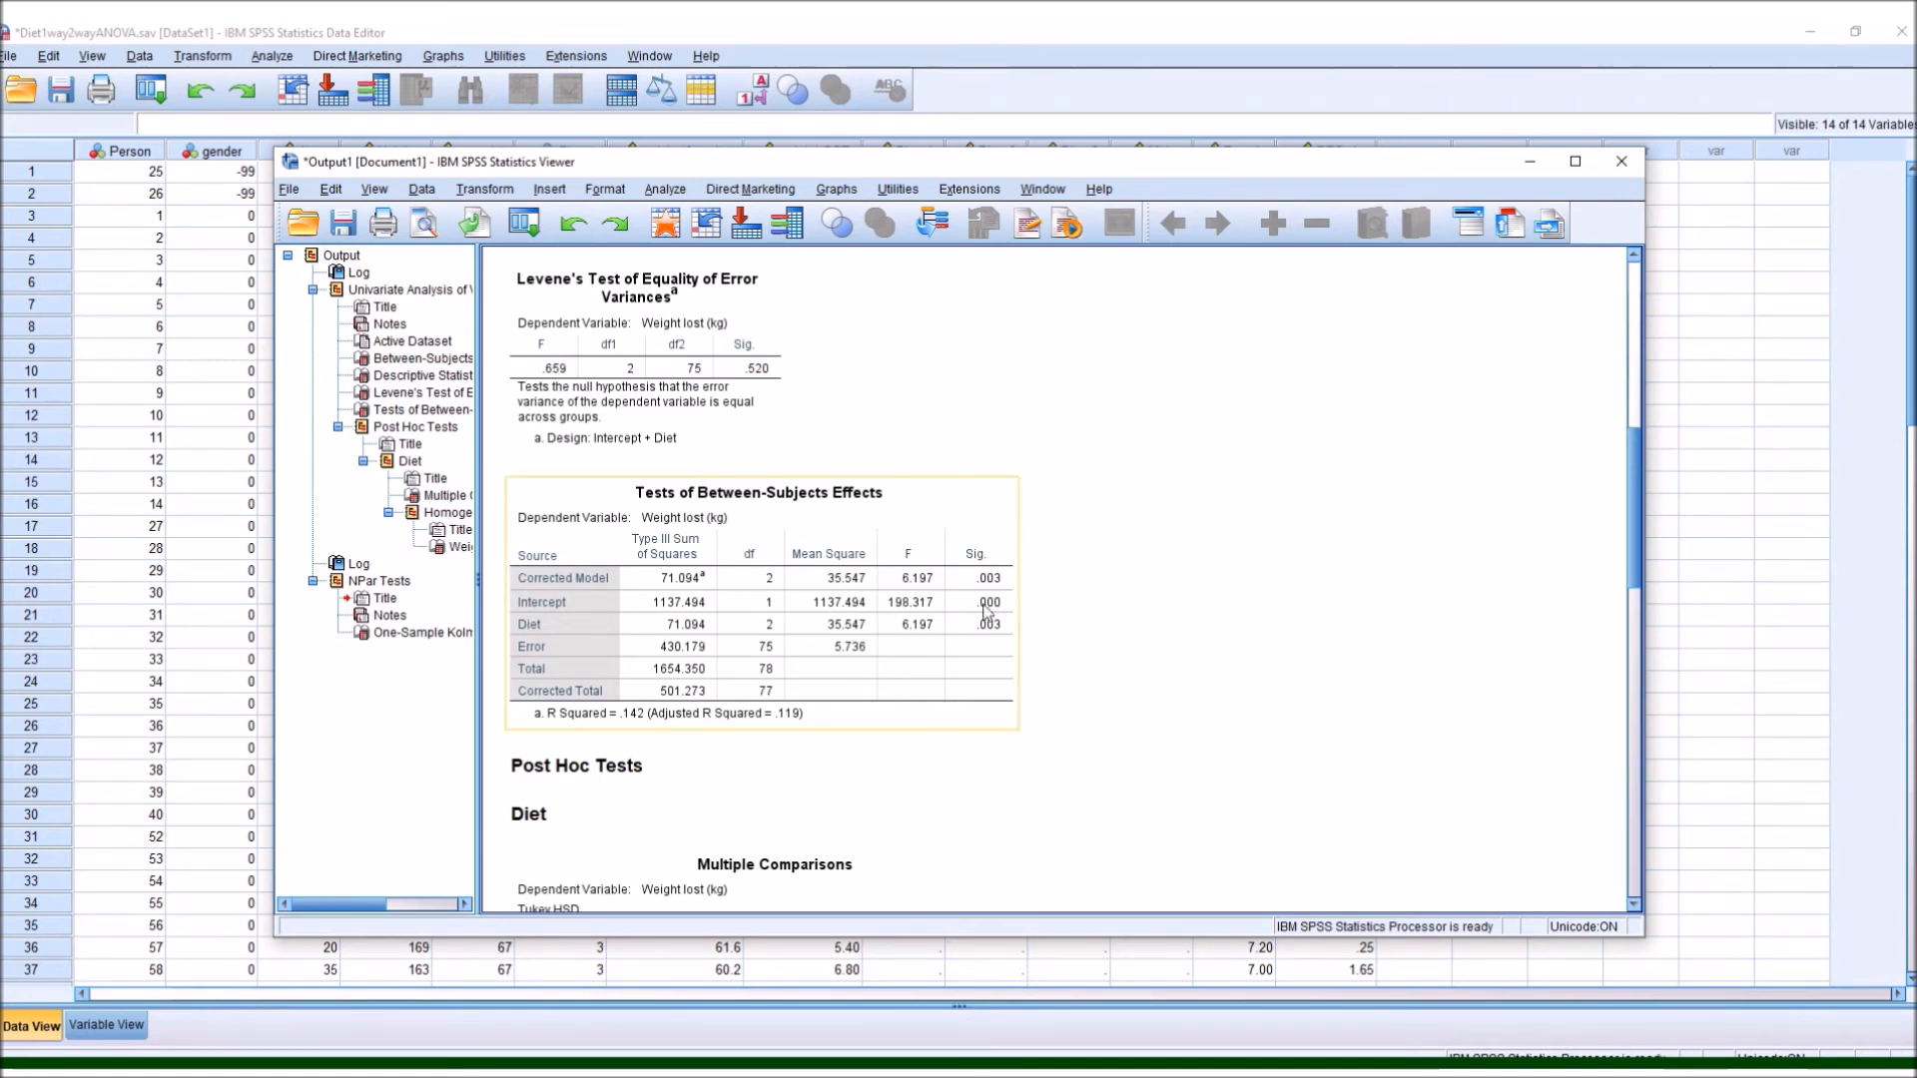
scroll(992, 635, "down", 3)
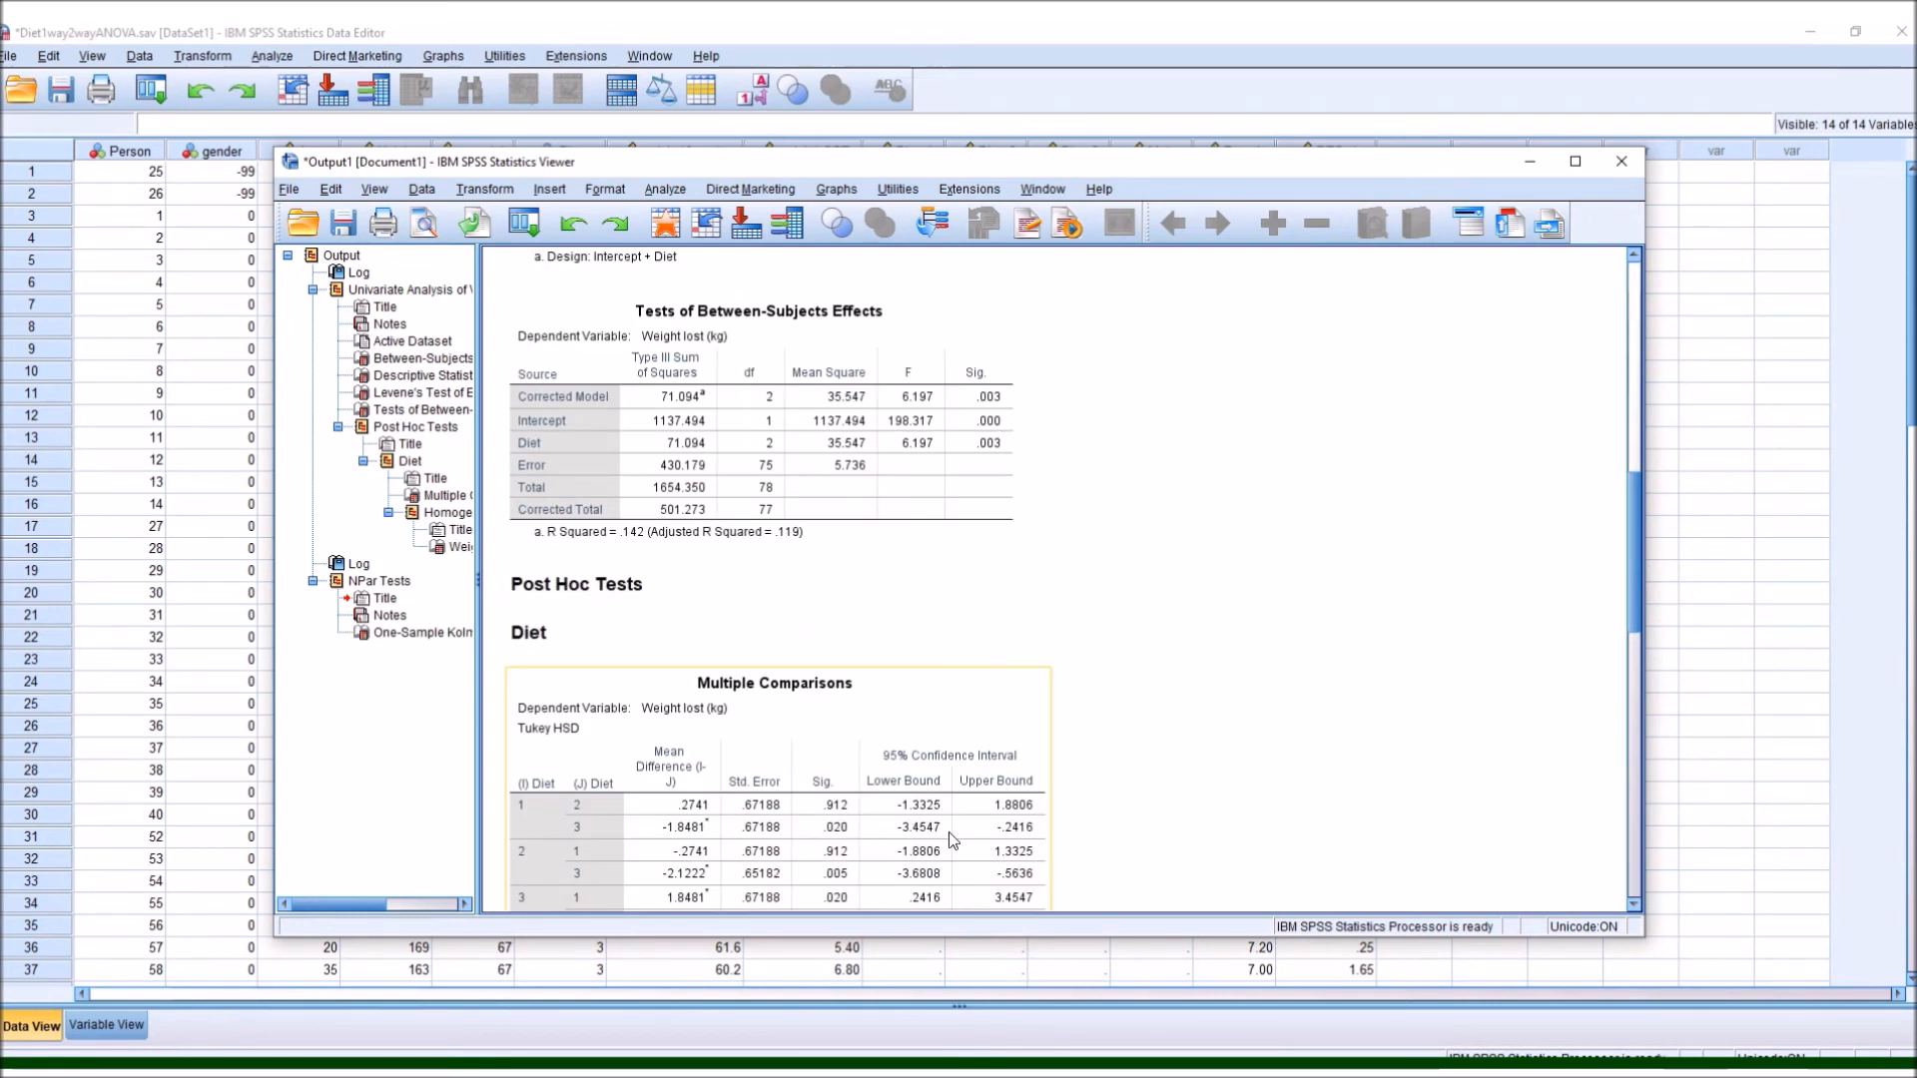
scroll(1110, 781, "up", 2)
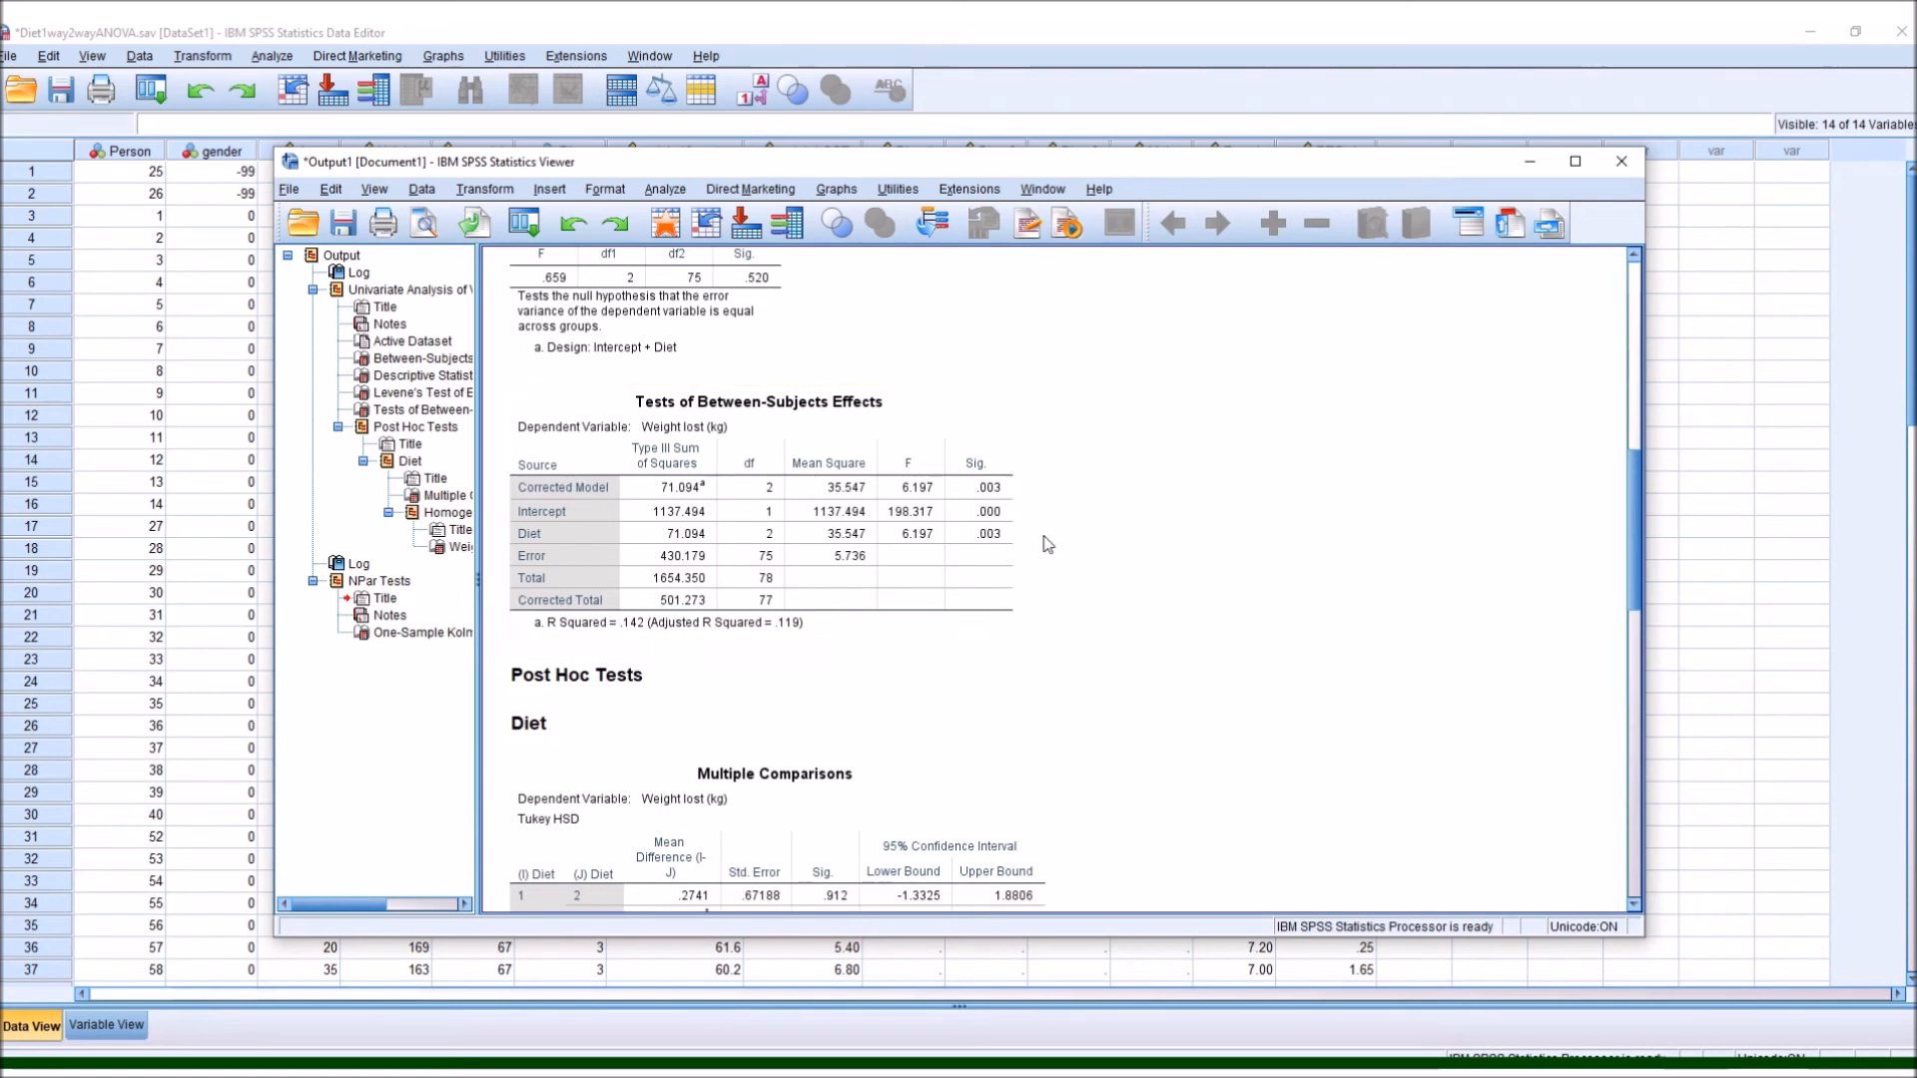
scroll(871, 828, "down", 2)
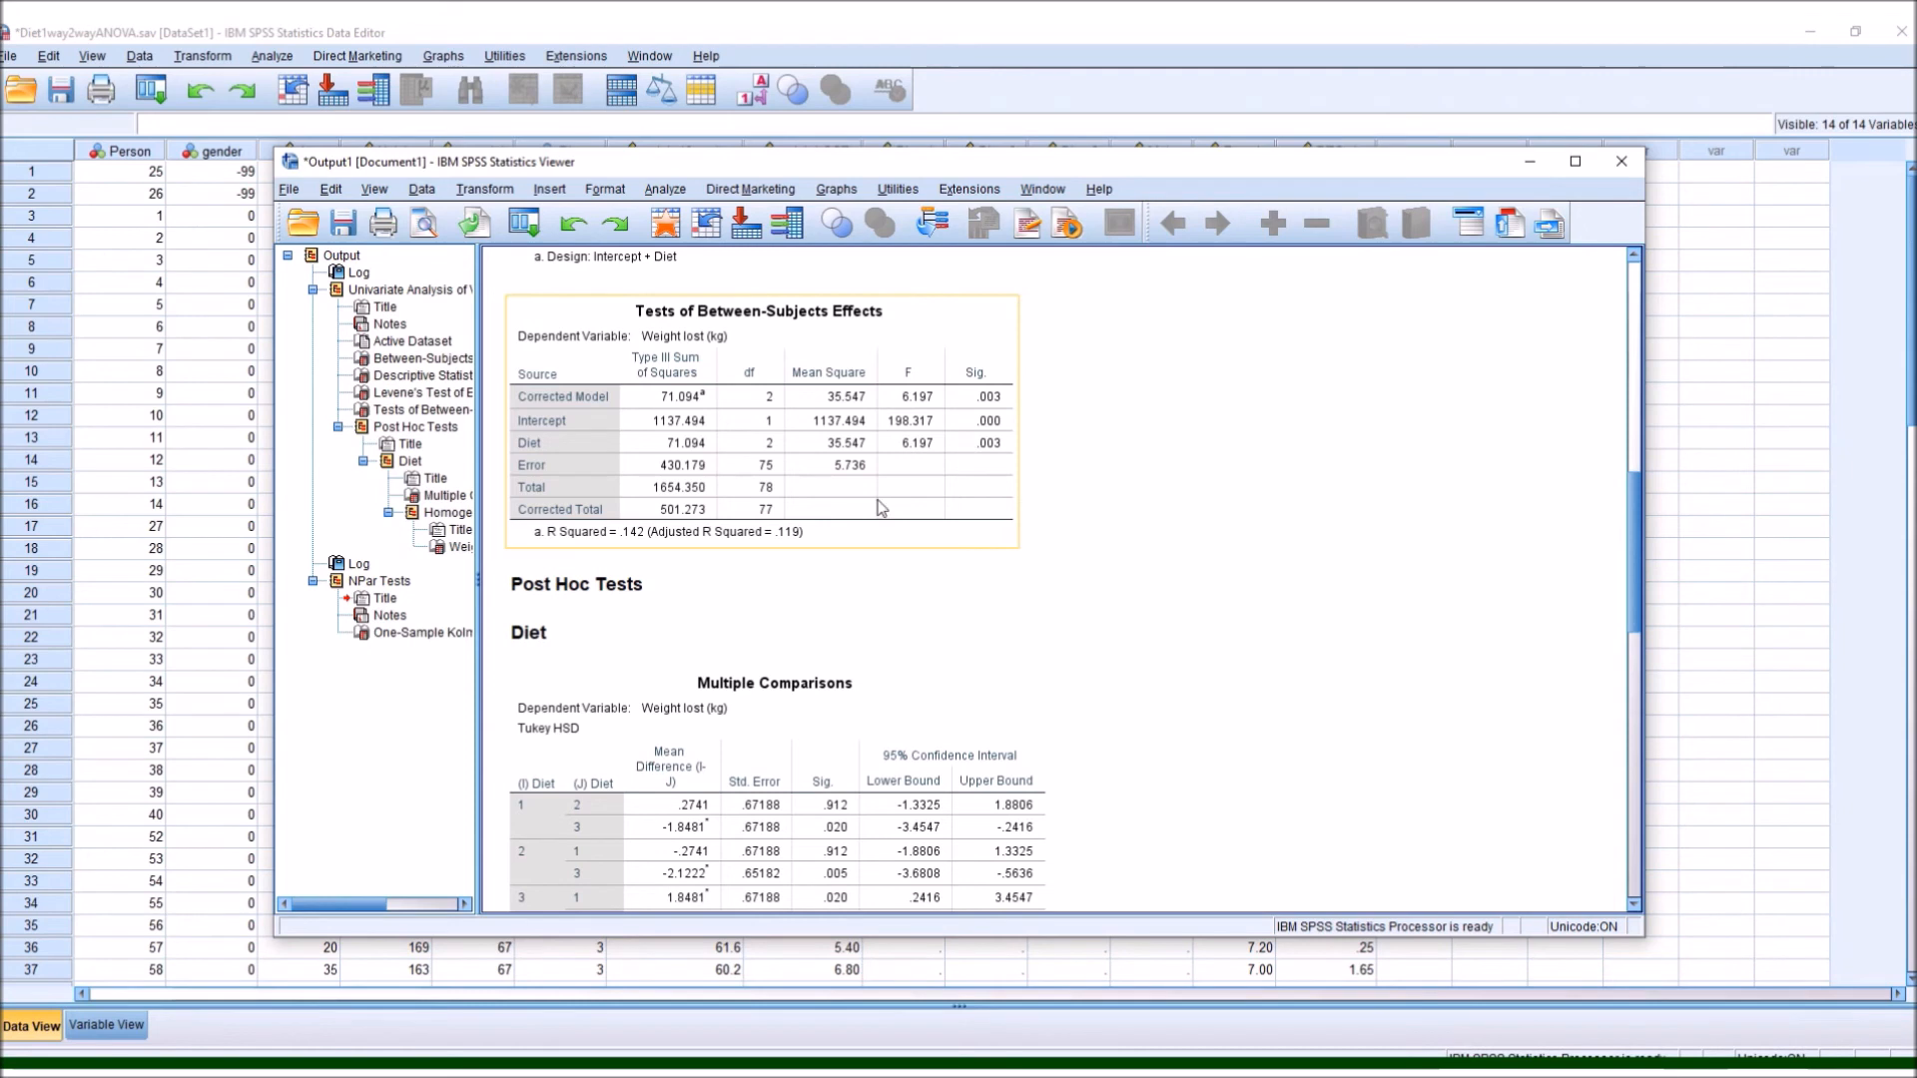
Examine the Tukey HSD Multiple Comparisons table for pairwise diet differences, along with the Homogeneous Subsets table.
scroll(877, 504, "down", 5)
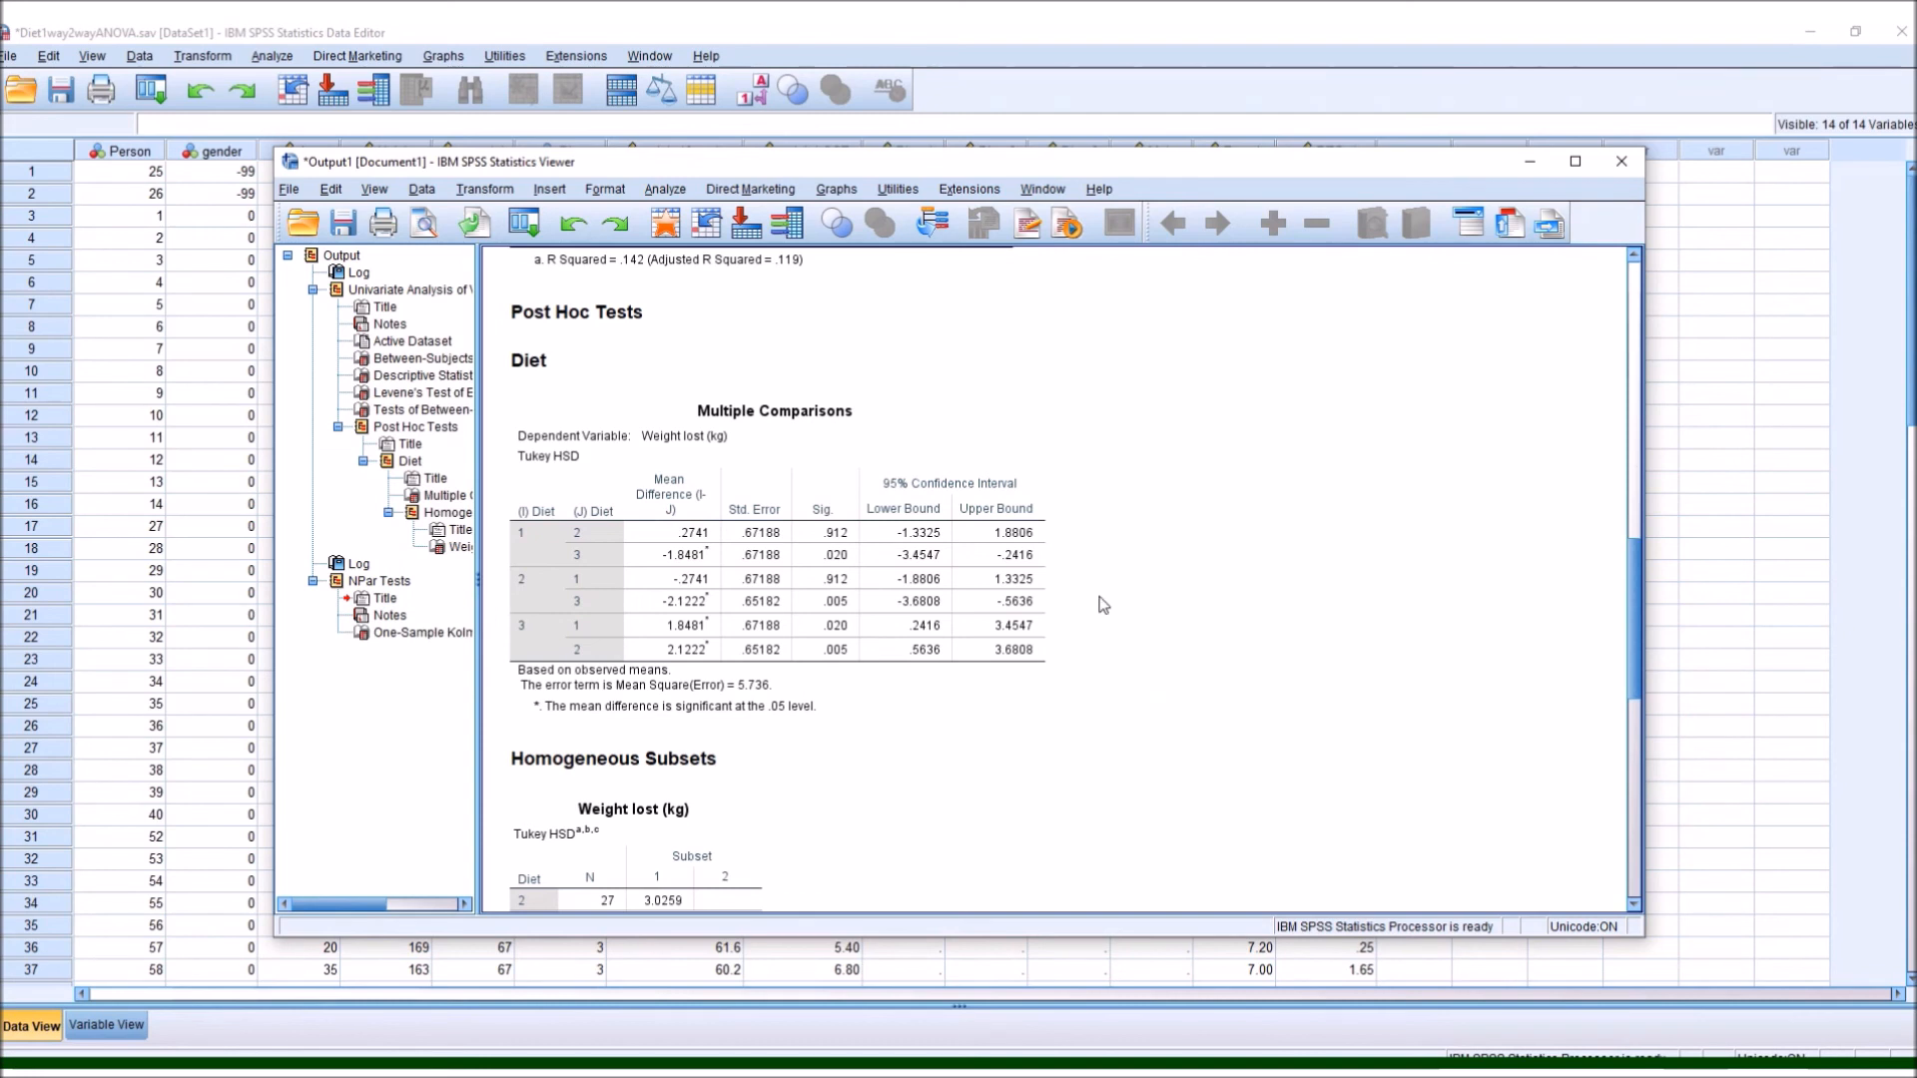
left_click(539, 452)
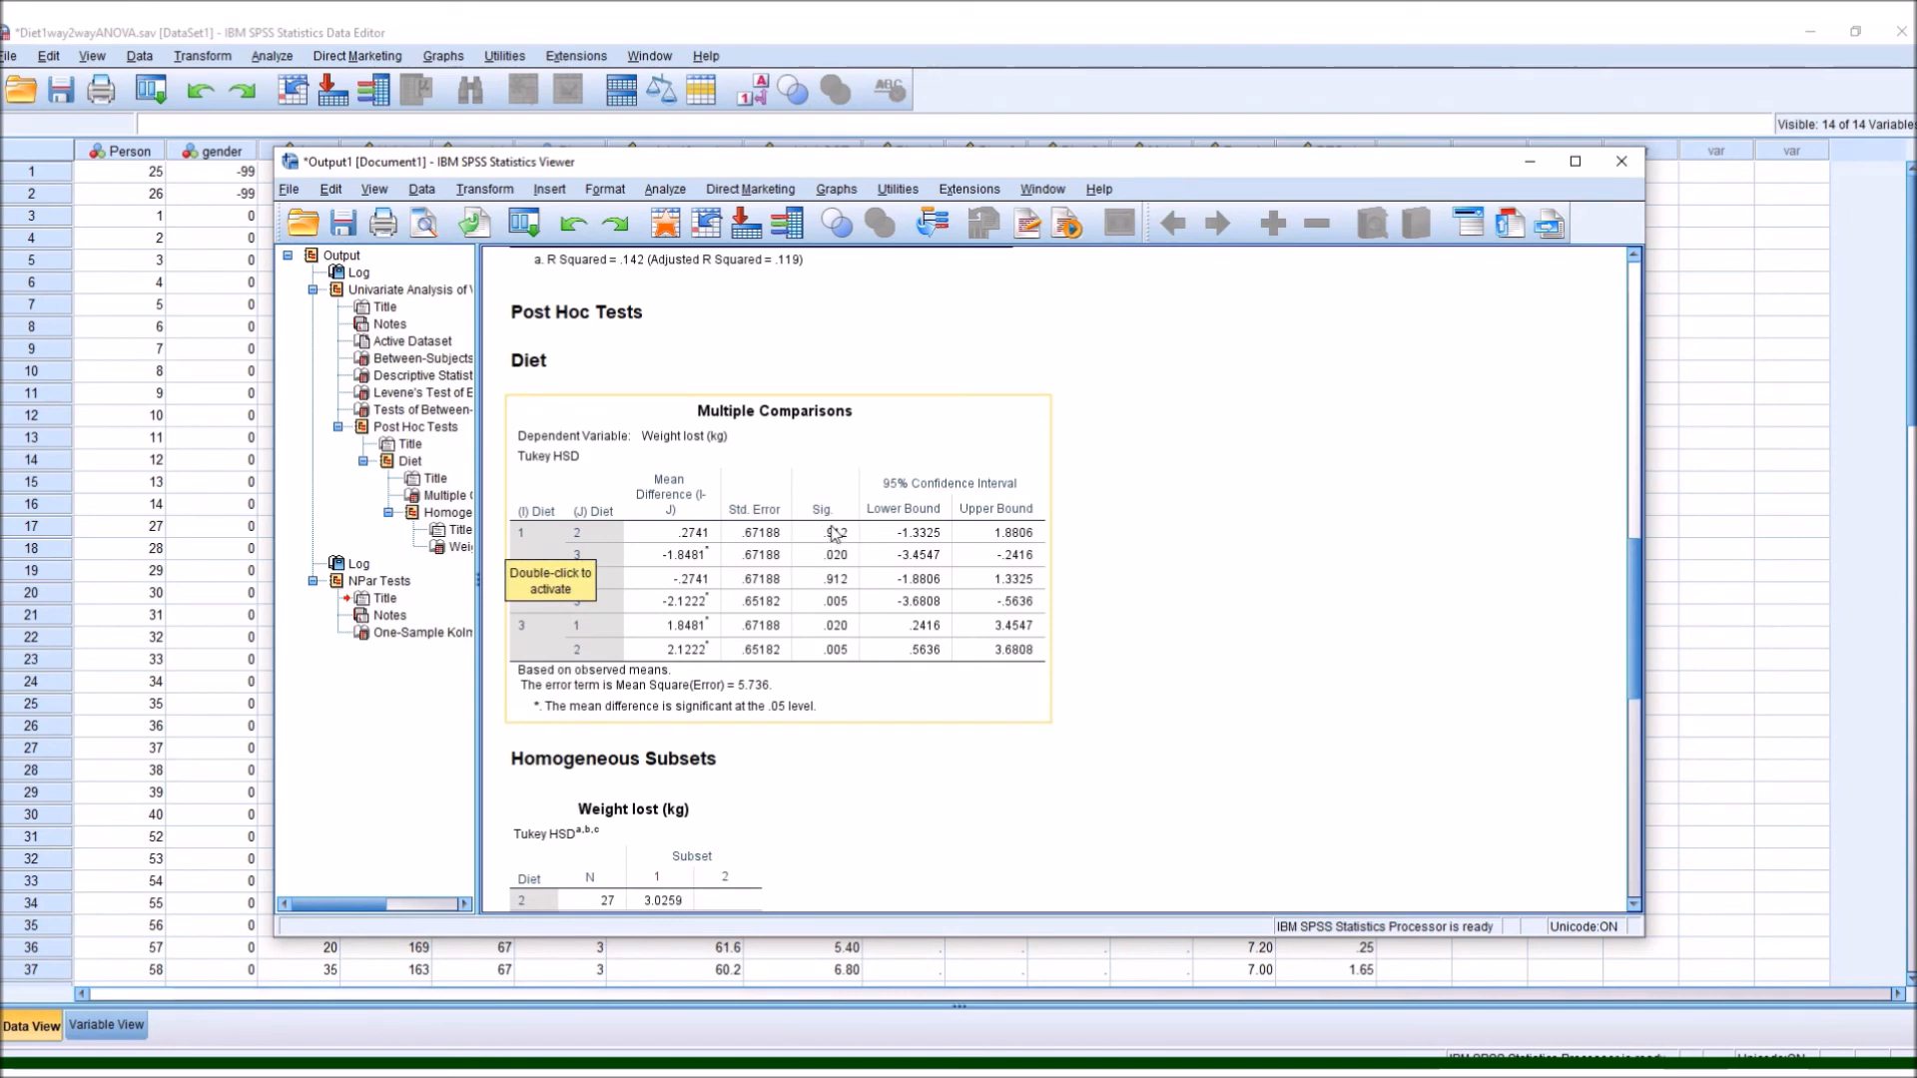
scroll(921, 747, "down", 5)
scroll(920, 747, "down", 5)
scroll(999, 745, "up", 5)
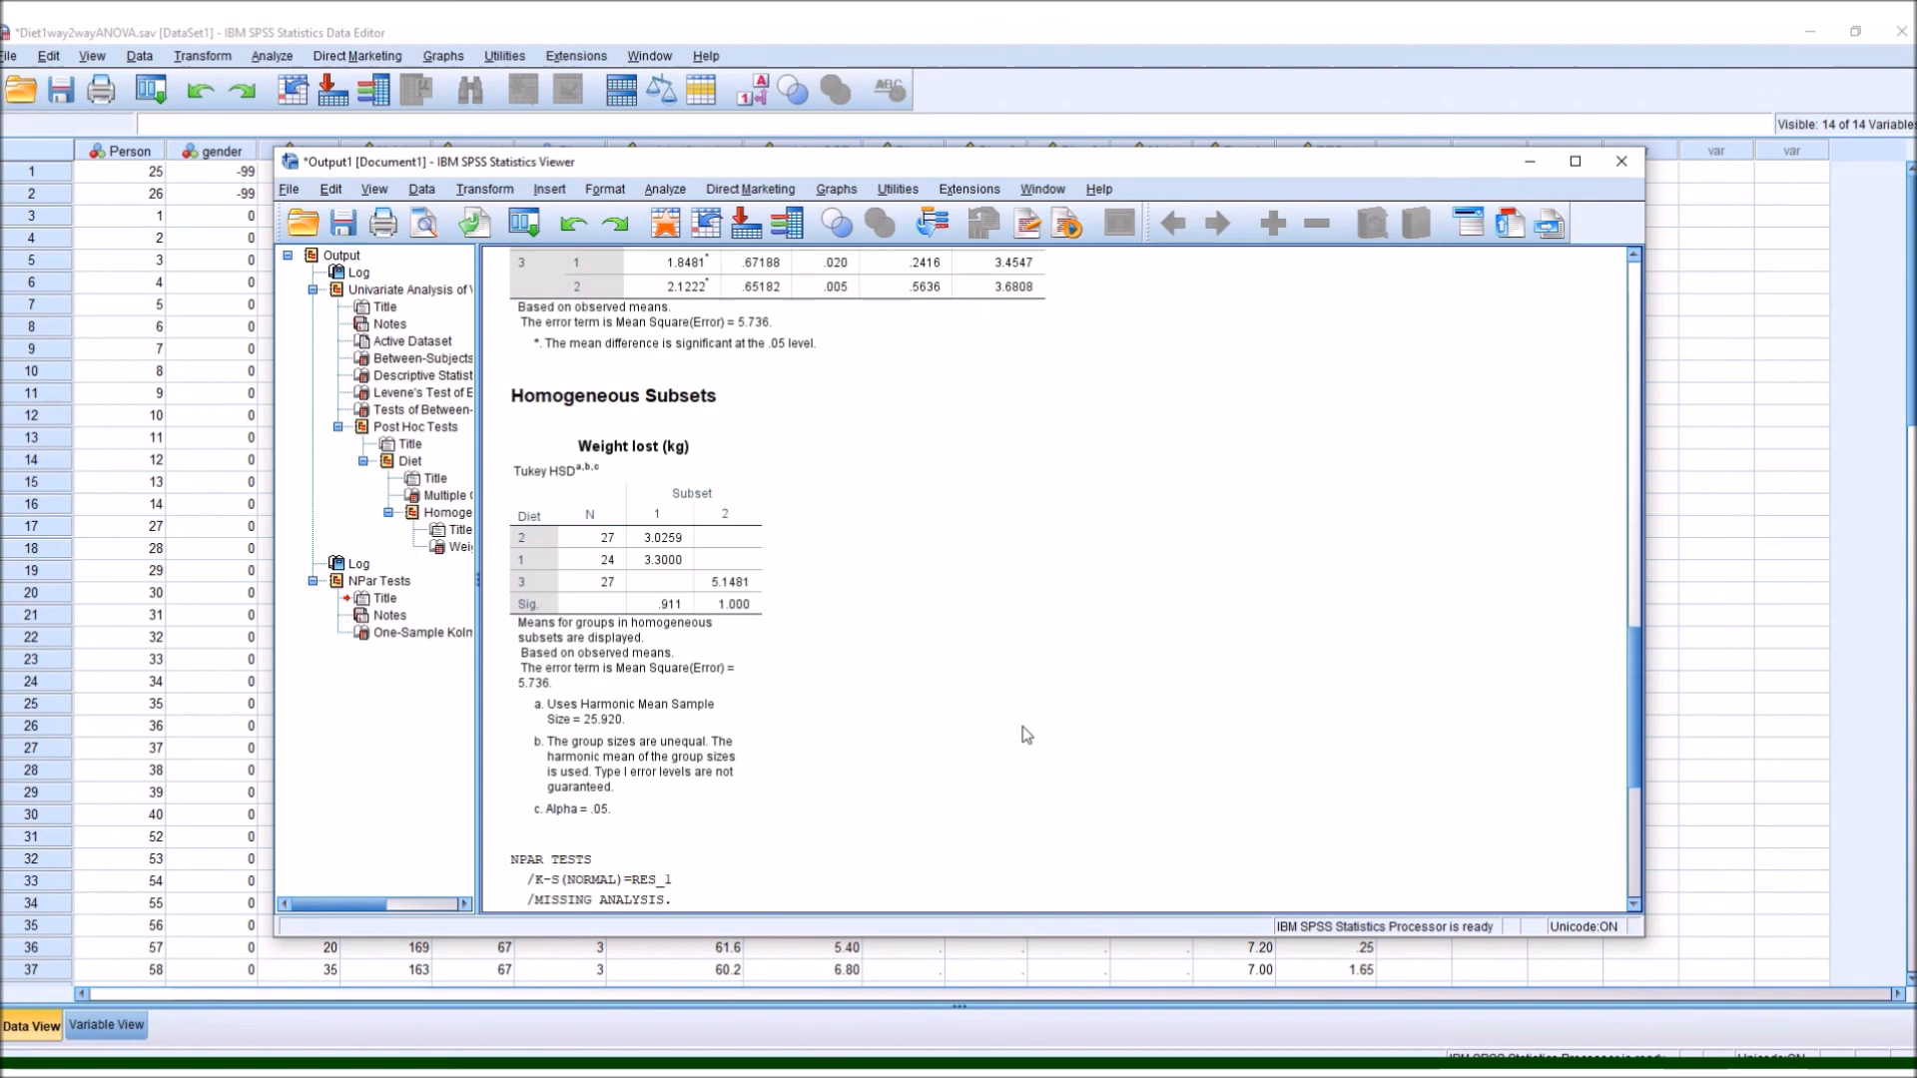
scroll(1025, 735, "up", 5)
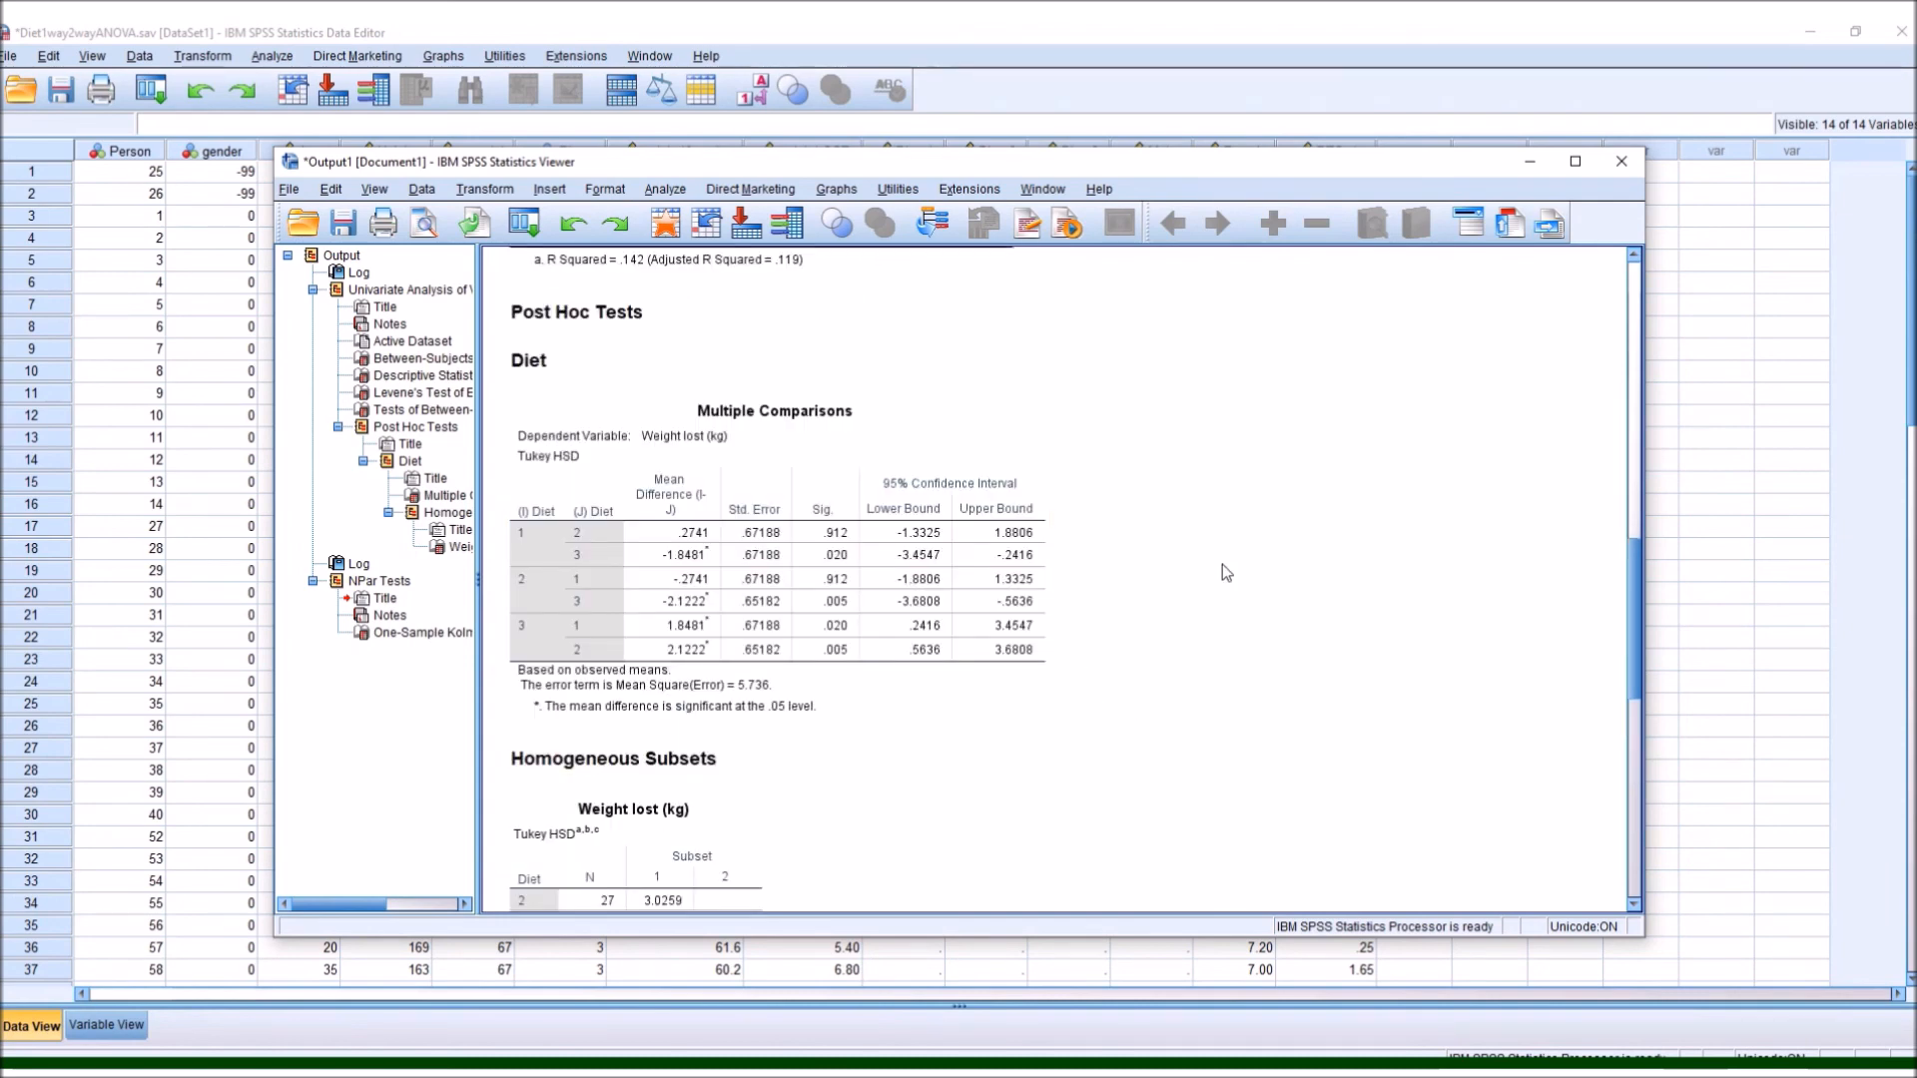